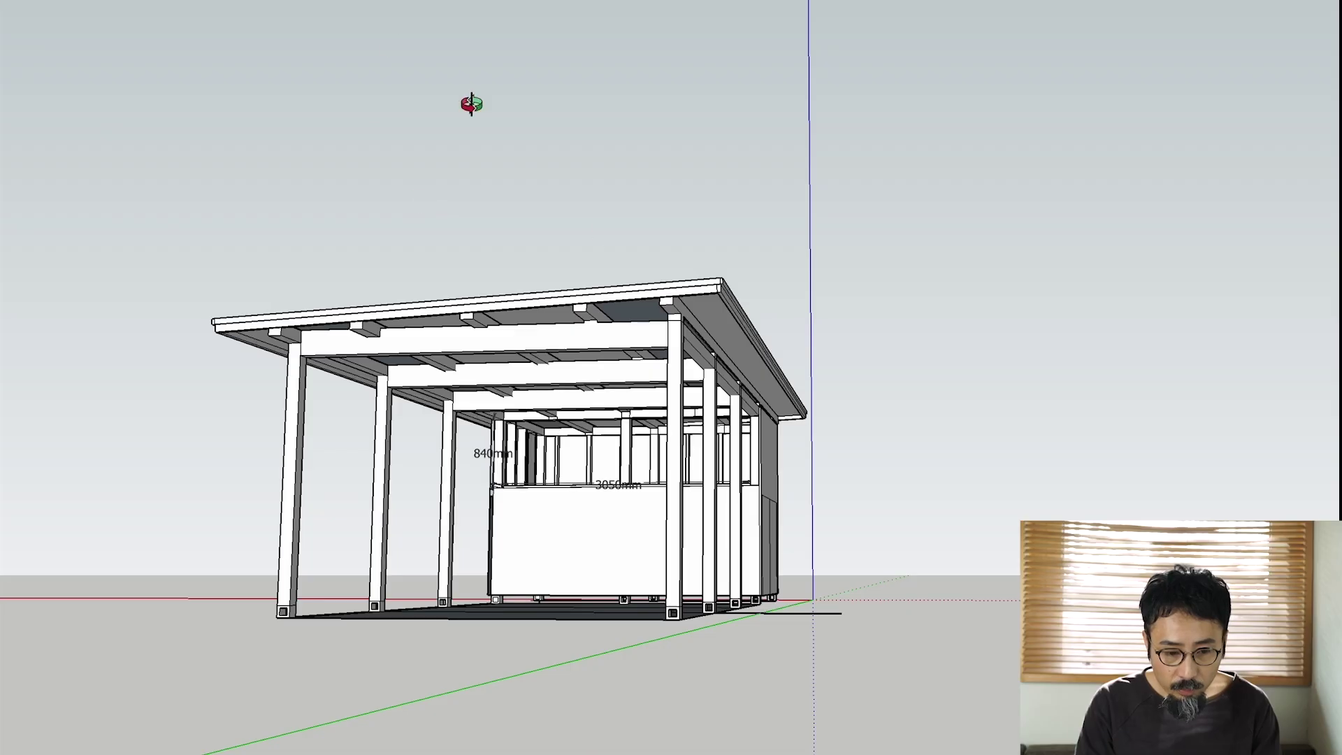
# Step: Orbit the dimensioned lean-to shed (1300mm, 1715mm, 3050mm) to view its other side
pyautogui.moveTo(472, 105)
pyautogui.mouseDown(button='middle')
pyautogui.moveTo(429, 503)
pyautogui.moveTo(746, 264)
pyautogui.moveTo(765, 336)
pyautogui.moveTo(874, 439)
pyautogui.moveTo(989, 354)
pyautogui.moveTo(764, 393)
pyautogui.moveTo(793, 396)
pyautogui.mouseUp(button='middle')
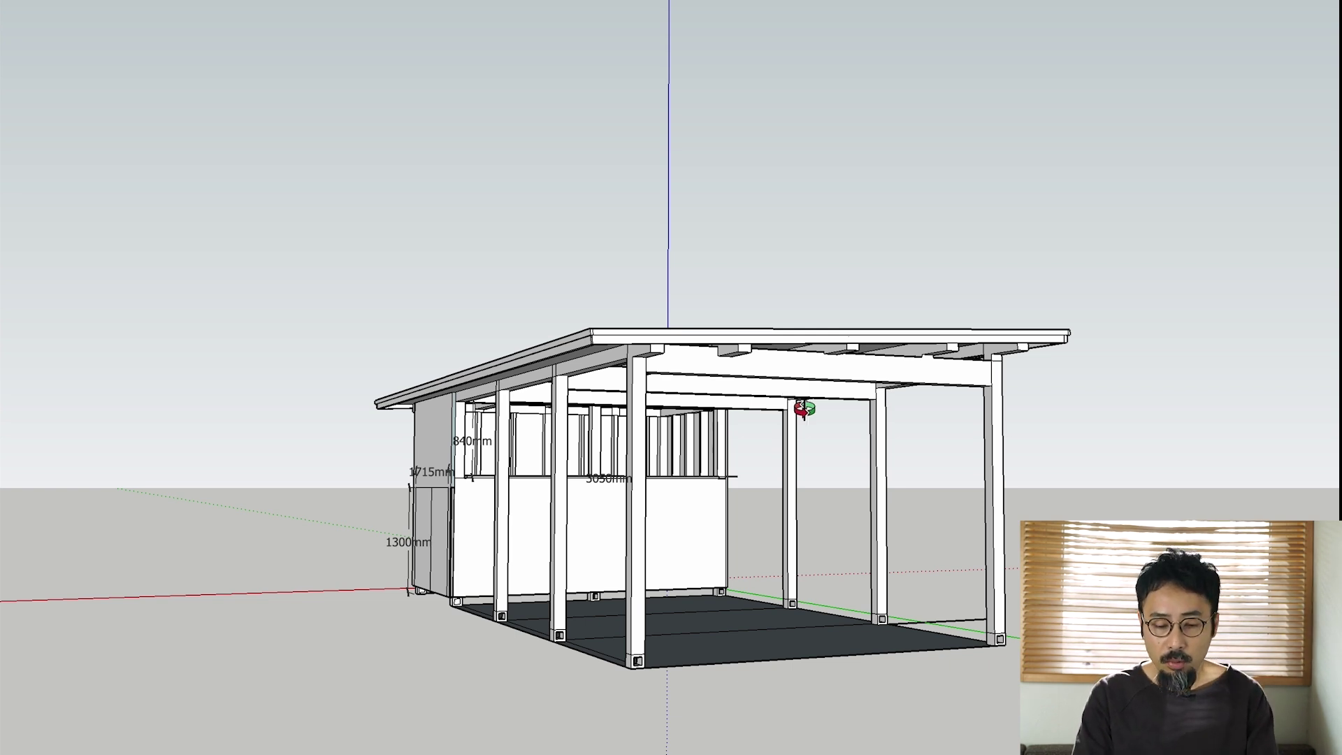
# Step: Zoom and orbit the open shed to look up under its roof
pyautogui.scroll(-2, 801, 395)
pyautogui.scroll(4, 800, 395)
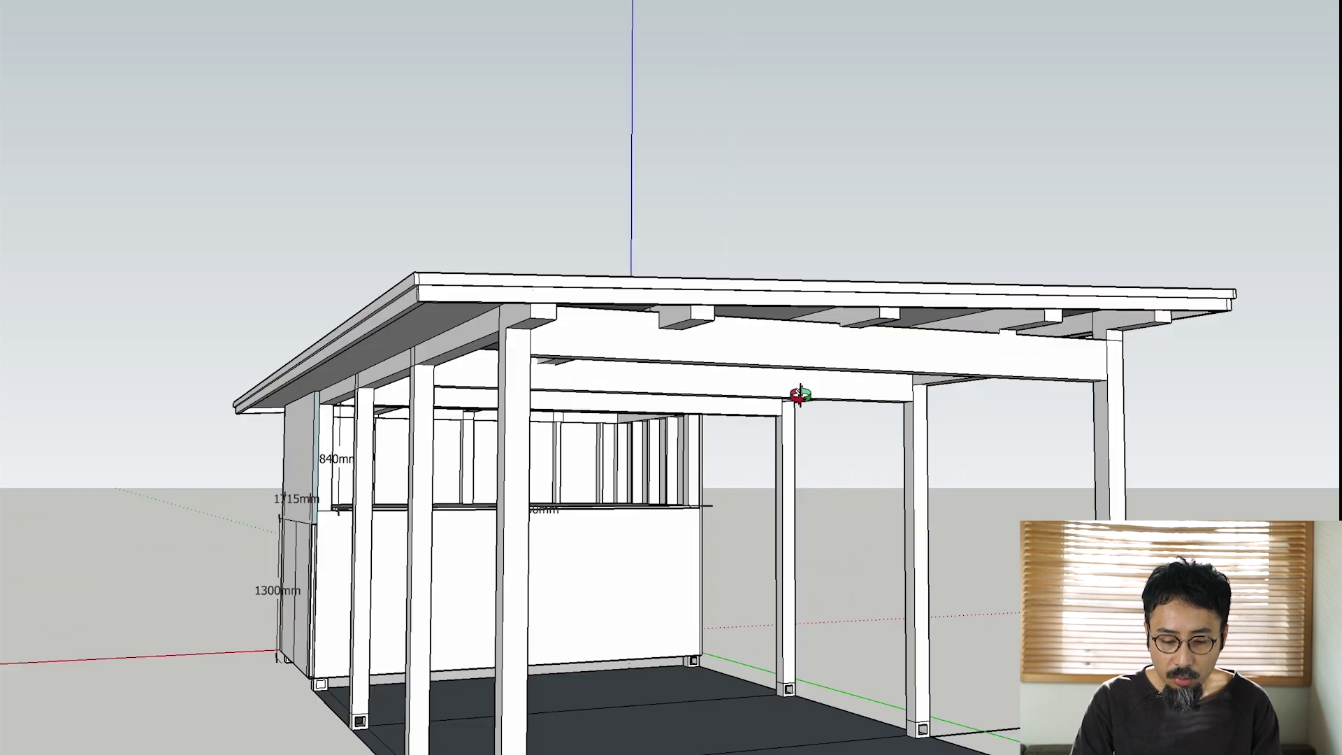
pyautogui.scroll(3, 800, 395)
pyautogui.scroll(-2, 801, 395)
pyautogui.moveTo(800, 395)
pyautogui.mouseDown()
pyautogui.moveTo(602, 270)
pyautogui.moveTo(429, 356)
pyautogui.moveTo(204, 339)
pyautogui.moveTo(159, 222)
pyautogui.moveTo(279, 201)
pyautogui.moveTo(252, 333)
pyautogui.moveTo(756, 382)
pyautogui.moveTo(842, 411)
pyautogui.moveTo(338, 441)
pyautogui.moveTo(324, 485)
pyautogui.moveTo(381, 557)
pyautogui.mouseUp()
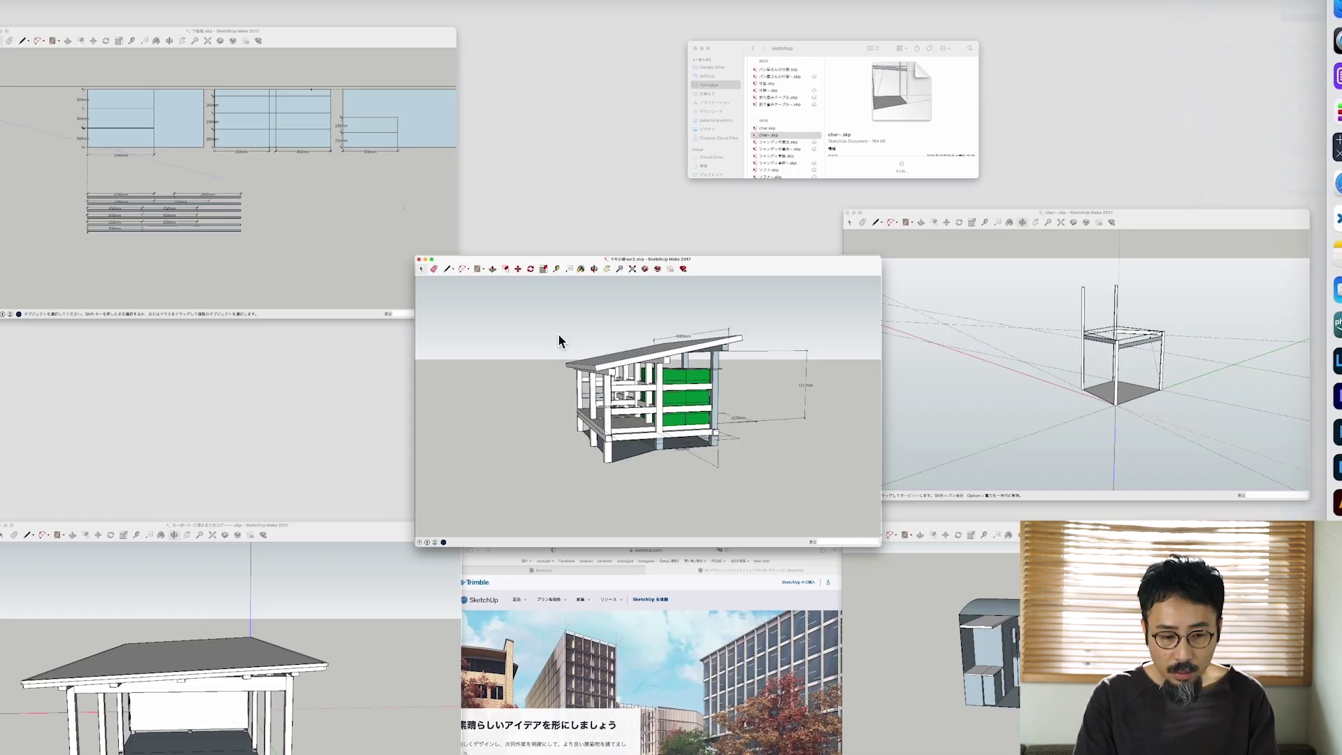
# Step: Bring the green-walled shed forward and orbit it round to a front view
pyautogui.click(558, 336)
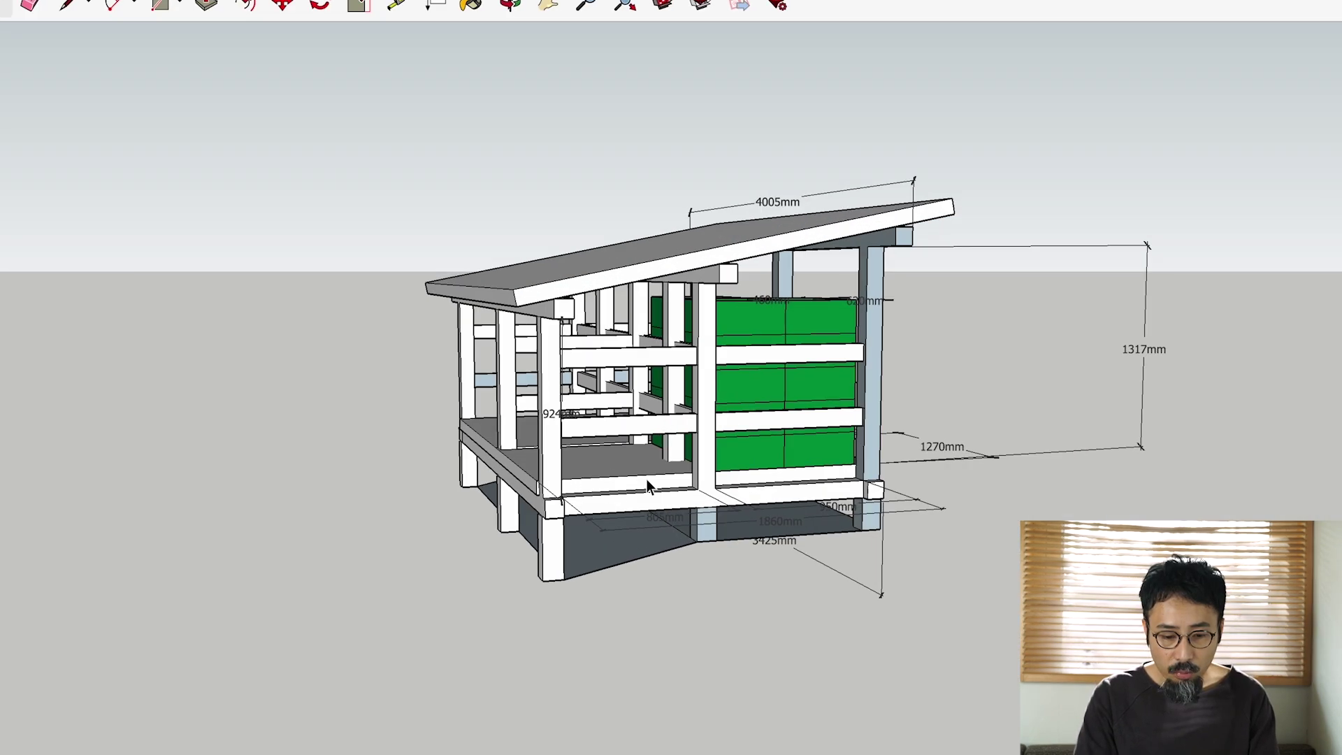
pyautogui.click(511, 6)
pyautogui.moveTo(525, 255)
pyautogui.mouseDown()
pyautogui.moveTo(449, 299)
pyautogui.moveTo(390, 276)
pyautogui.moveTo(359, 360)
pyautogui.moveTo(850, 343)
pyautogui.moveTo(767, 291)
pyautogui.moveTo(803, 308)
pyautogui.moveTo(778, 434)
pyautogui.moveTo(968, 335)
pyautogui.moveTo(883, 349)
pyautogui.mouseUp()
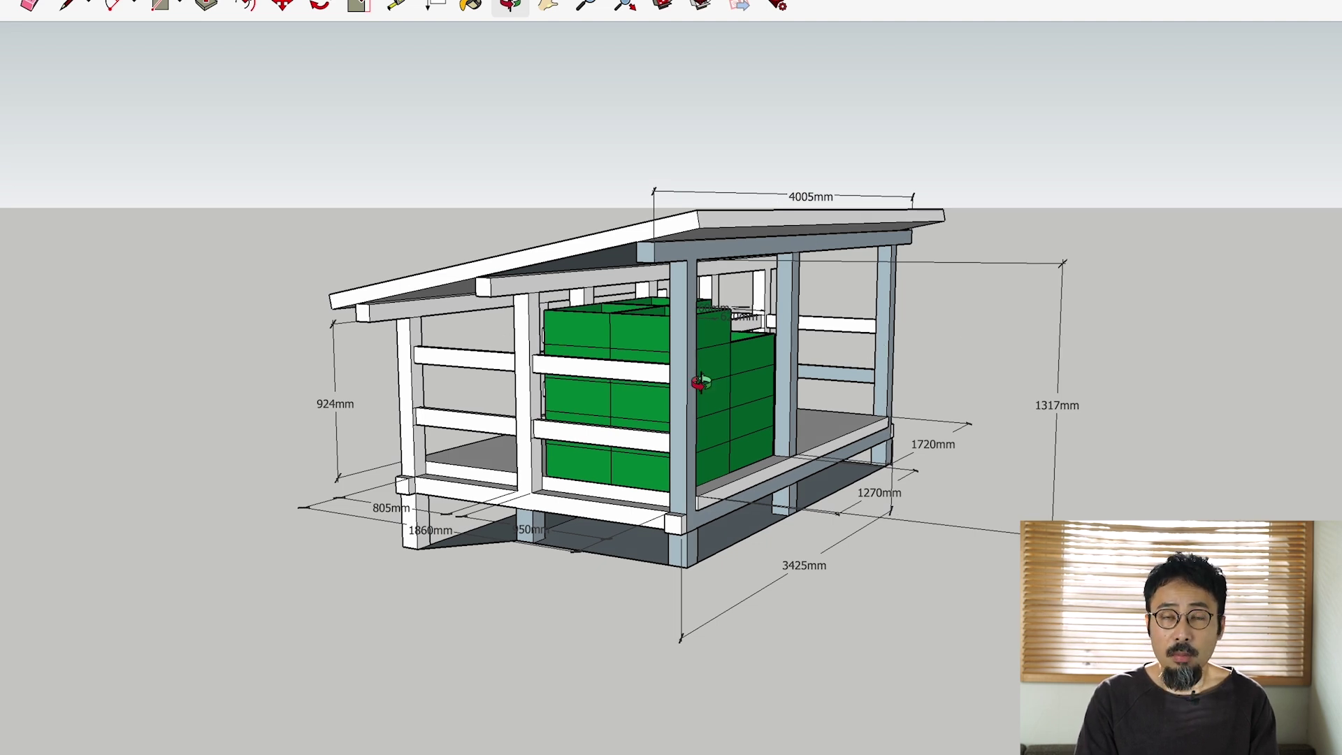
# Step: Switch to the van interior and orbit to frontal and side-on views of the counter and sink
pyautogui.hotkey('ctrl', 'Up')
pyautogui.click(573, 364)
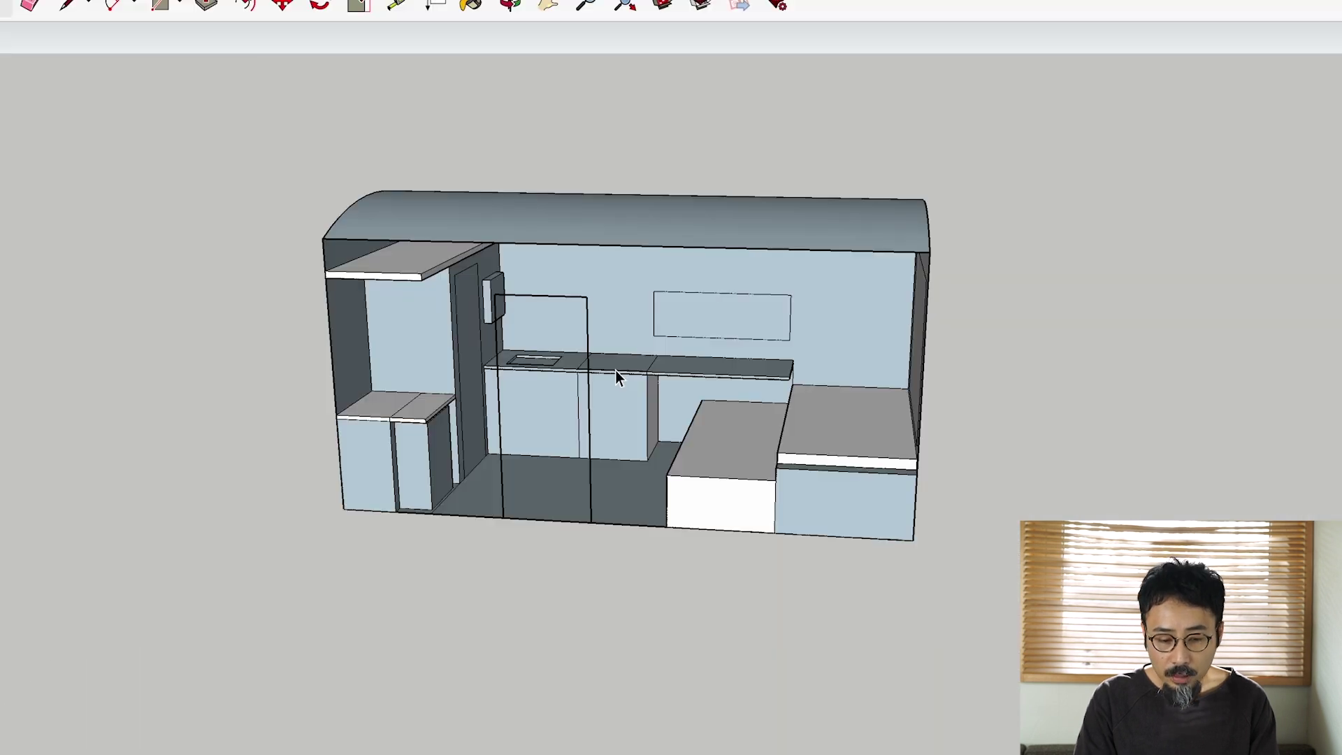
pyautogui.press('o')
pyautogui.scroll(3, 629, 363)
pyautogui.scroll(3, 635, 363)
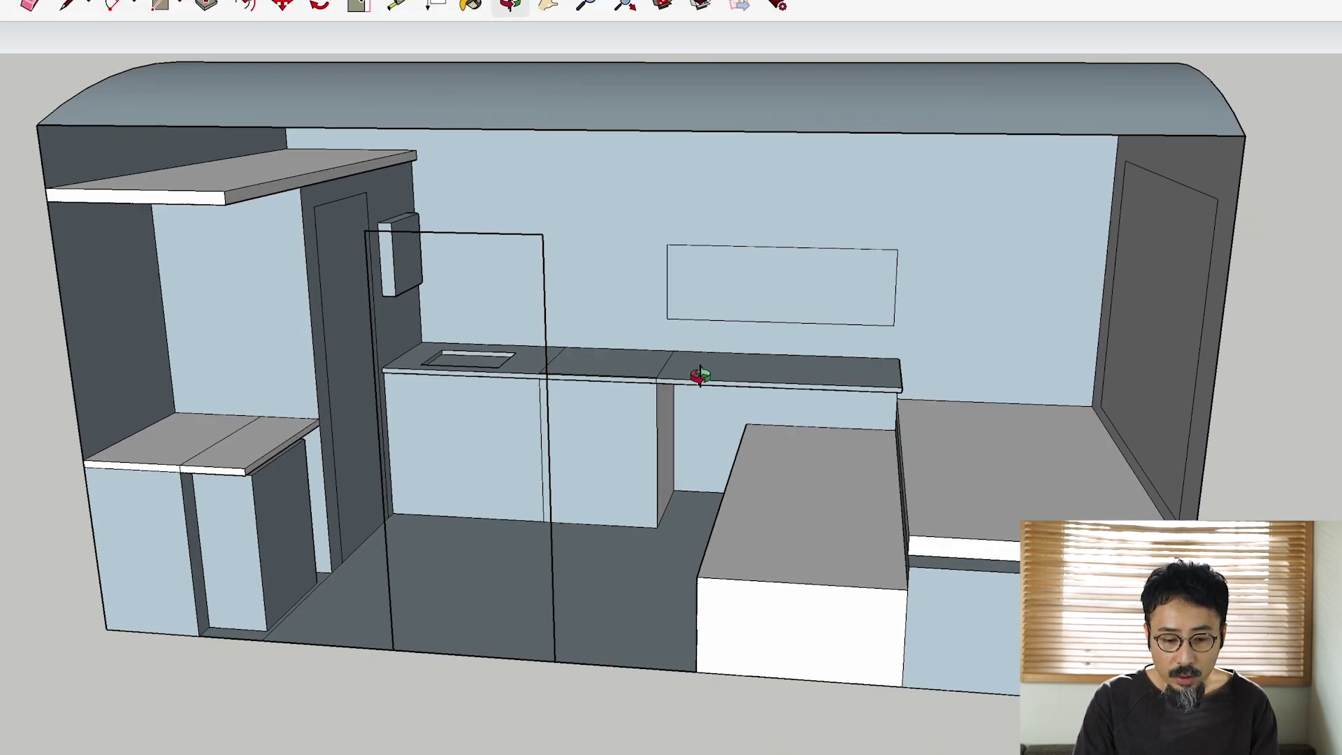
pyautogui.moveTo(700, 376)
pyautogui.mouseDown()
pyautogui.moveTo(471, 300)
pyautogui.moveTo(314, 366)
pyautogui.moveTo(678, 320)
pyautogui.moveTo(1014, 408)
pyautogui.moveTo(1028, 441)
pyautogui.moveTo(767, 411)
pyautogui.moveTo(971, 456)
pyautogui.moveTo(797, 440)
pyautogui.moveTo(378, 302)
pyautogui.moveTo(443, 378)
pyautogui.moveTo(479, 236)
pyautogui.moveTo(737, 345)
pyautogui.moveTo(638, 359)
pyautogui.moveTo(960, 346)
pyautogui.moveTo(1133, 399)
pyautogui.moveTo(1136, 375)
pyautogui.moveTo(1187, 324)
pyautogui.mouseUp()
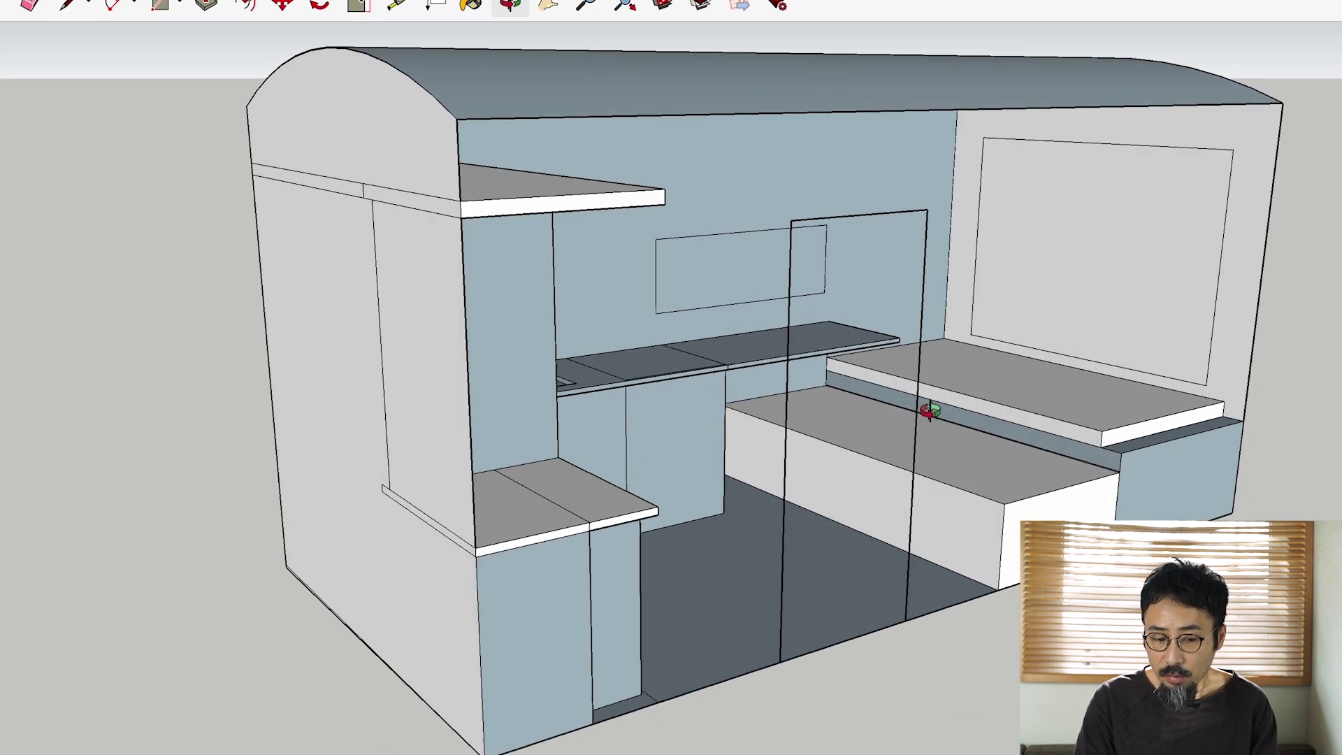
pyautogui.moveTo(930, 411)
pyautogui.mouseDown()
pyautogui.moveTo(863, 399)
pyautogui.moveTo(736, 295)
pyautogui.mouseUp()
pyautogui.scroll(-5, 706, 420)
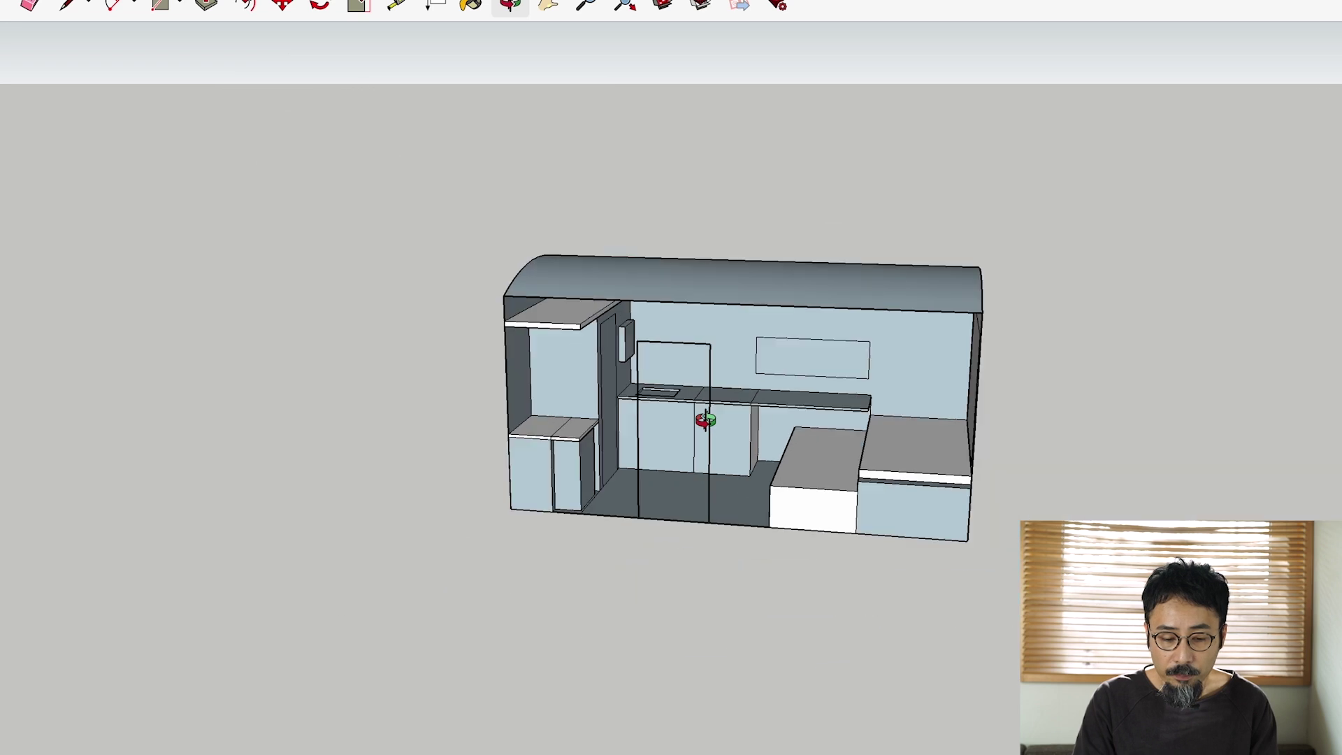
pyautogui.scroll(5, 707, 419)
pyautogui.scroll(-5, 849, 433)
pyautogui.scroll(5, 915, 457)
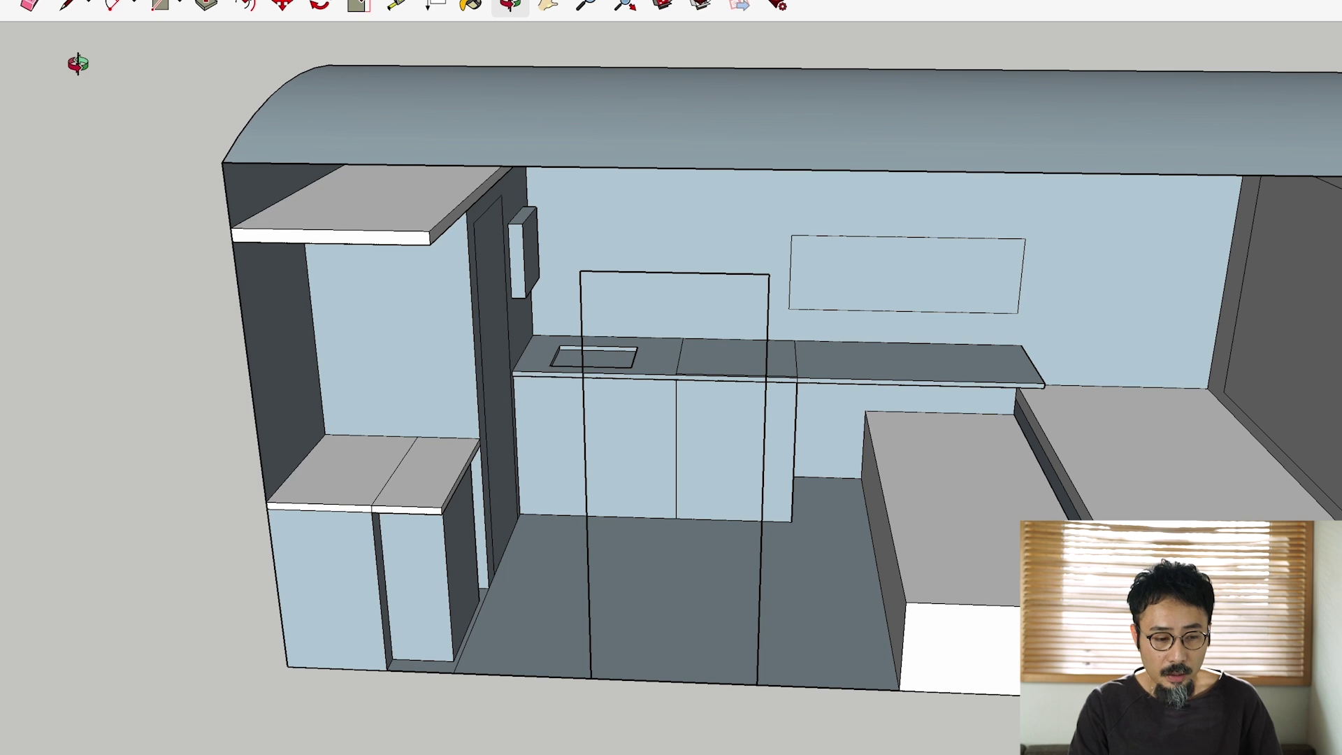
pyautogui.hotkey('ctrl', 'Up')
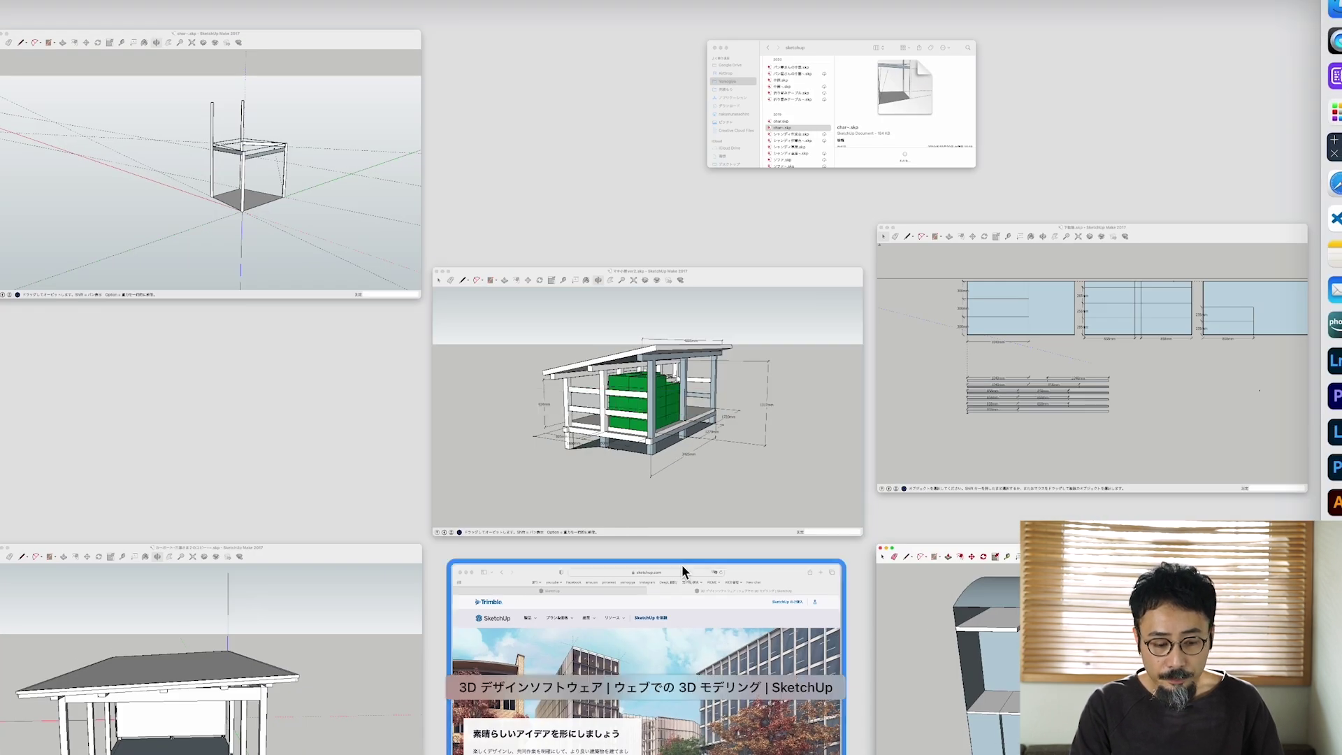
# Step: Bring the bookshelf model forward, then pan, zoom and orbit to face the shelf frontally
pyautogui.click(210, 154)
pyautogui.moveTo(913, 114)
pyautogui.mouseDown()
pyautogui.moveTo(686, 270)
pyautogui.moveTo(747, 470)
pyautogui.mouseUp()
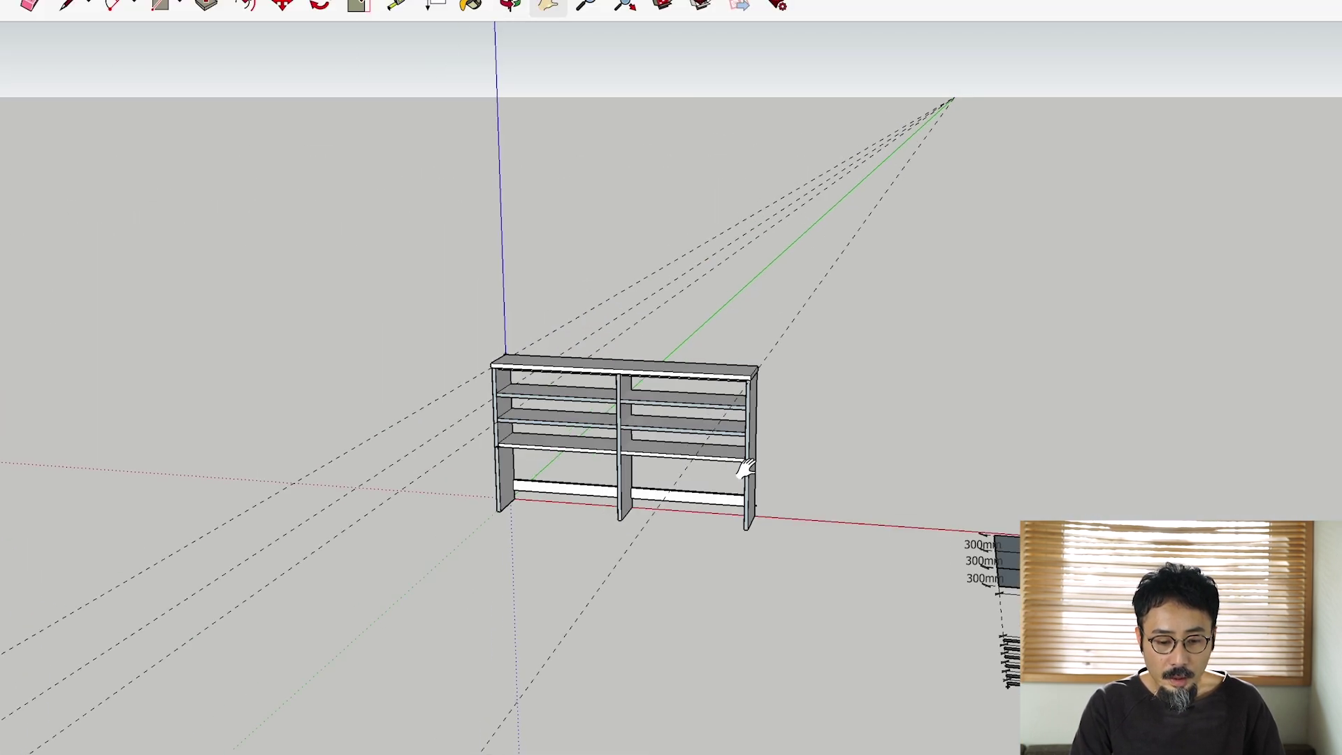
pyautogui.scroll(5, 746, 470)
pyautogui.scroll(-2, 747, 470)
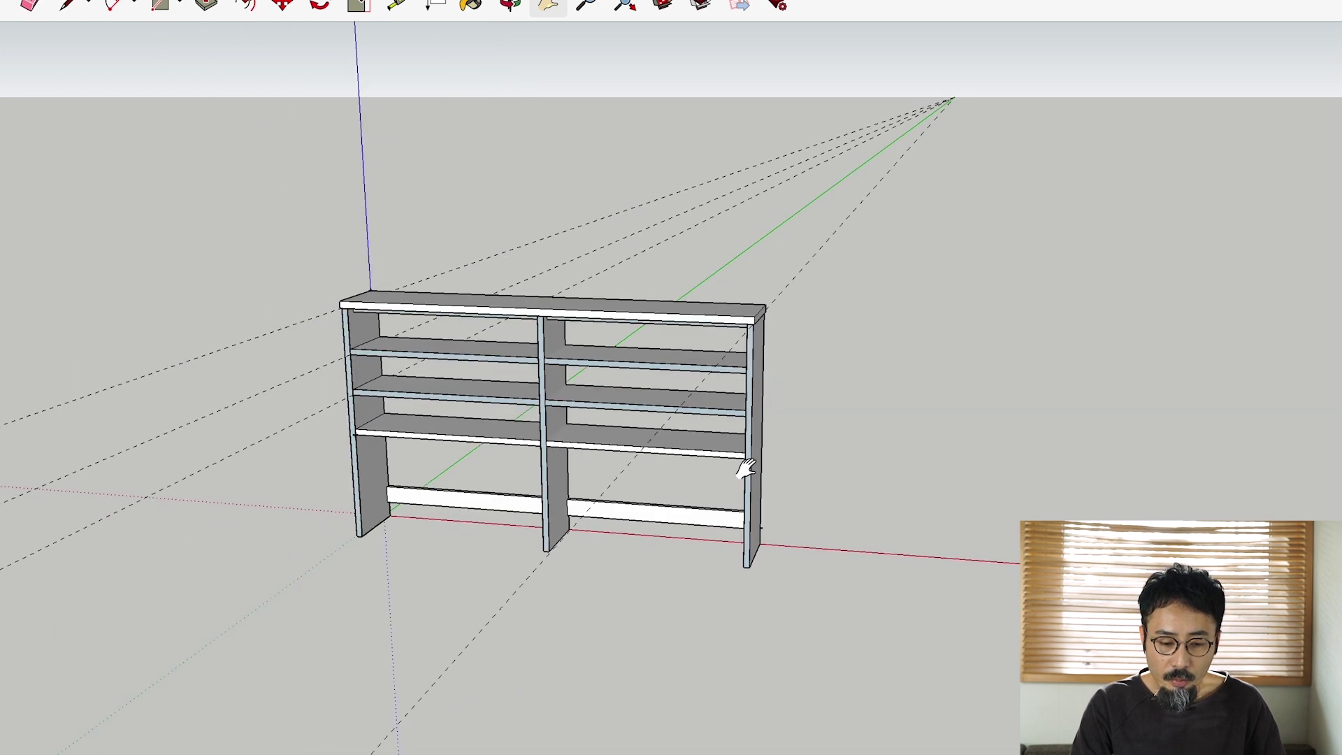
pyautogui.scroll(2, 746, 469)
pyautogui.moveTo(391, 392); pyautogui.dragTo(452, 428, button='middle')
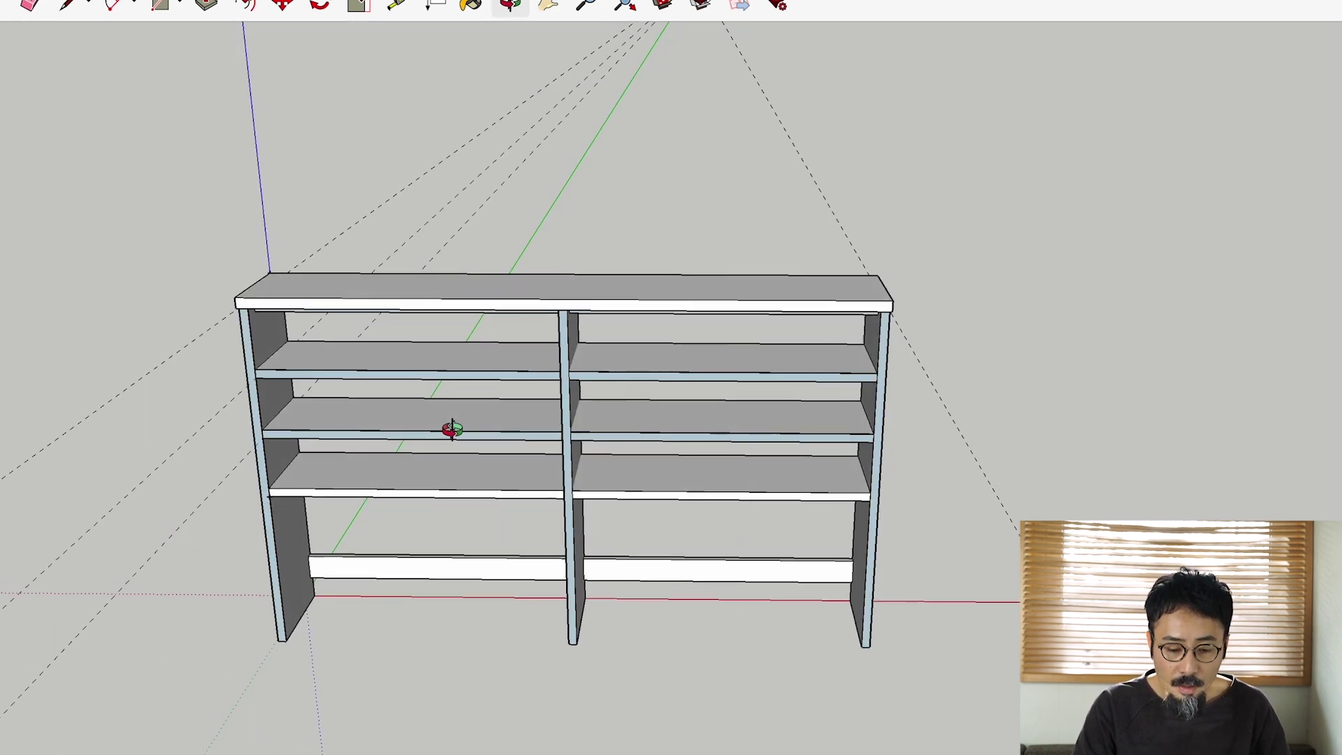
pyautogui.scroll(-2, 451, 428)
pyautogui.scroll(-3, 450, 428)
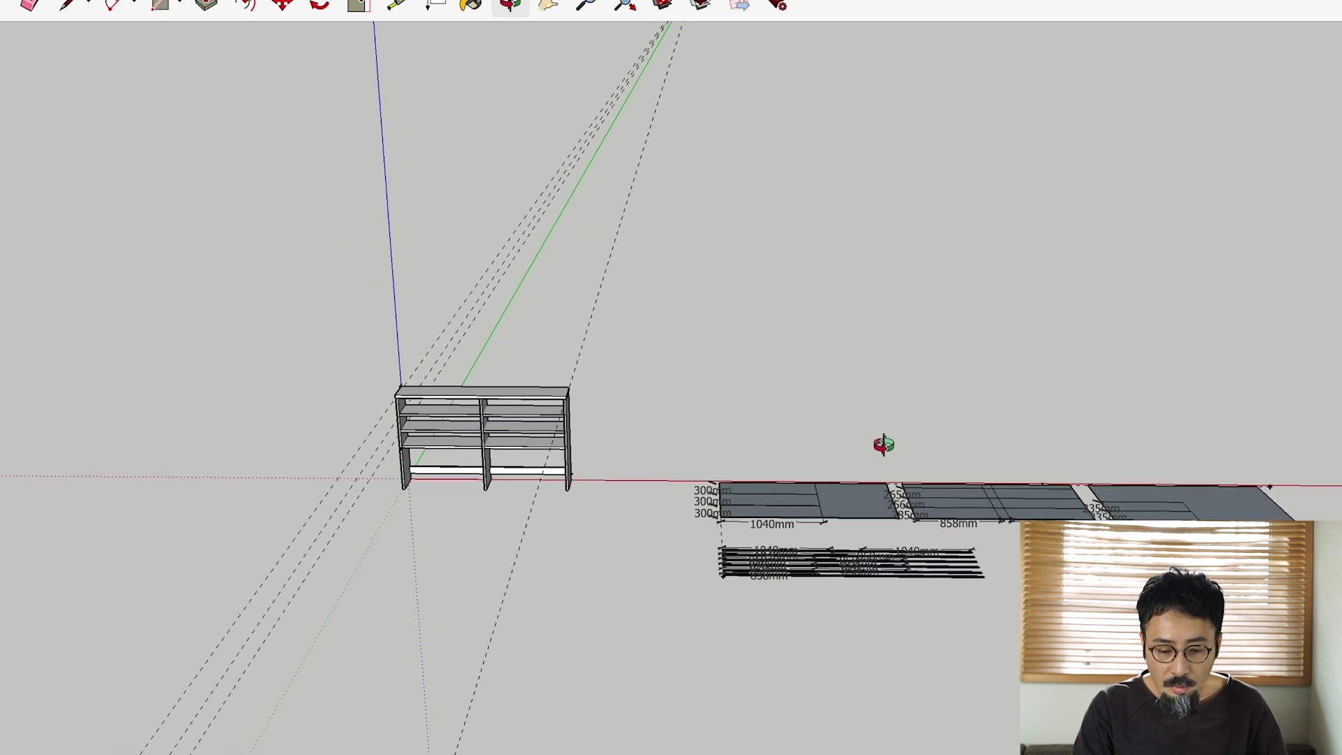
# Step: Orbit and pan to centre the flat 1040mm and 858mm board layouts
pyautogui.moveTo(885, 444)
pyautogui.mouseDown()
pyautogui.moveTo(996, 609)
pyautogui.moveTo(1002, 400)
pyautogui.mouseUp()
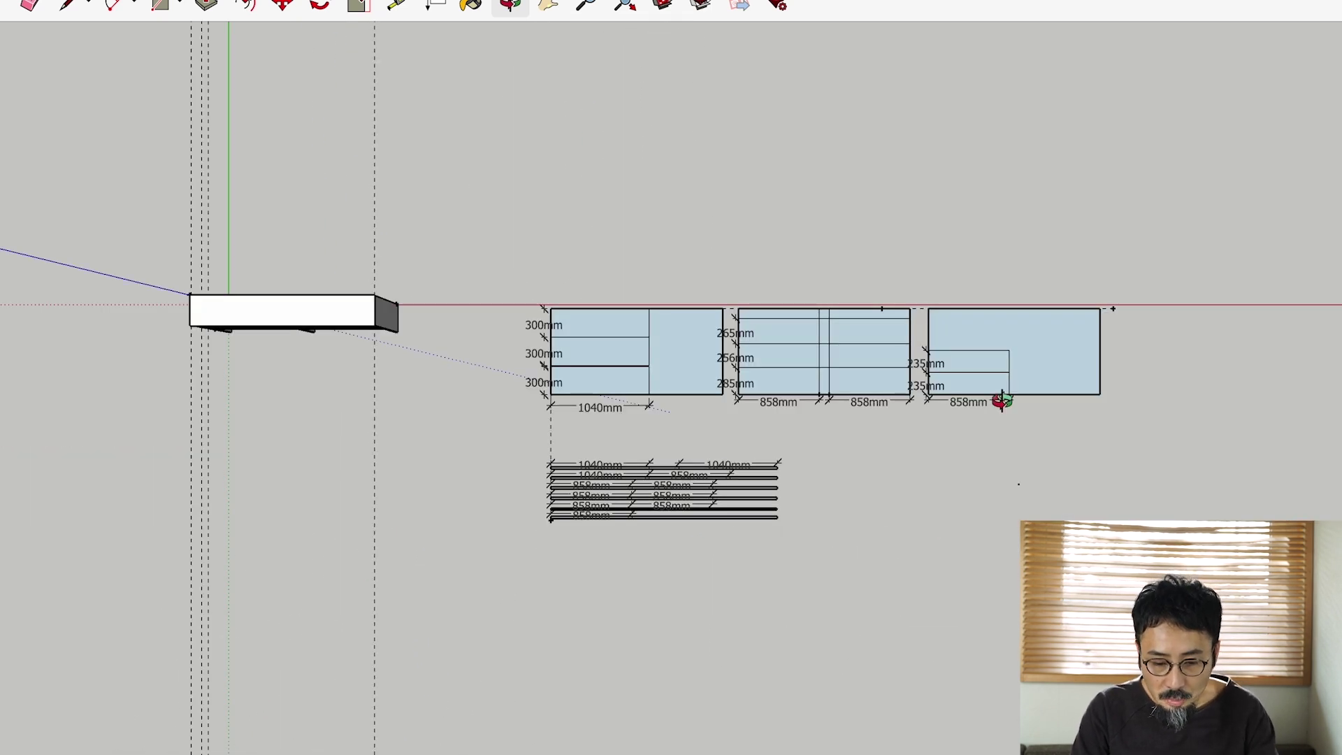
pyautogui.scroll(3, 1002, 401)
pyautogui.scroll(-1, 1002, 400)
pyautogui.scroll(1, 1002, 401)
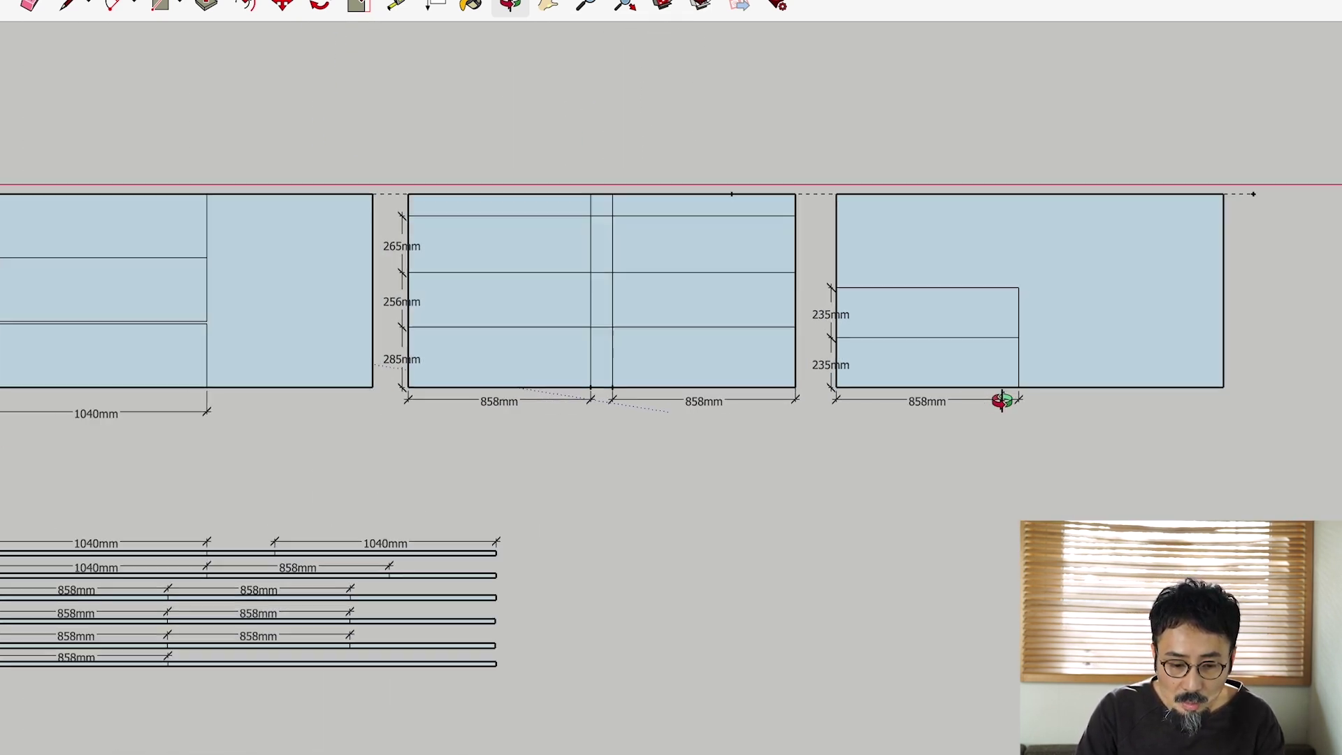
pyautogui.scroll(-1, 1002, 401)
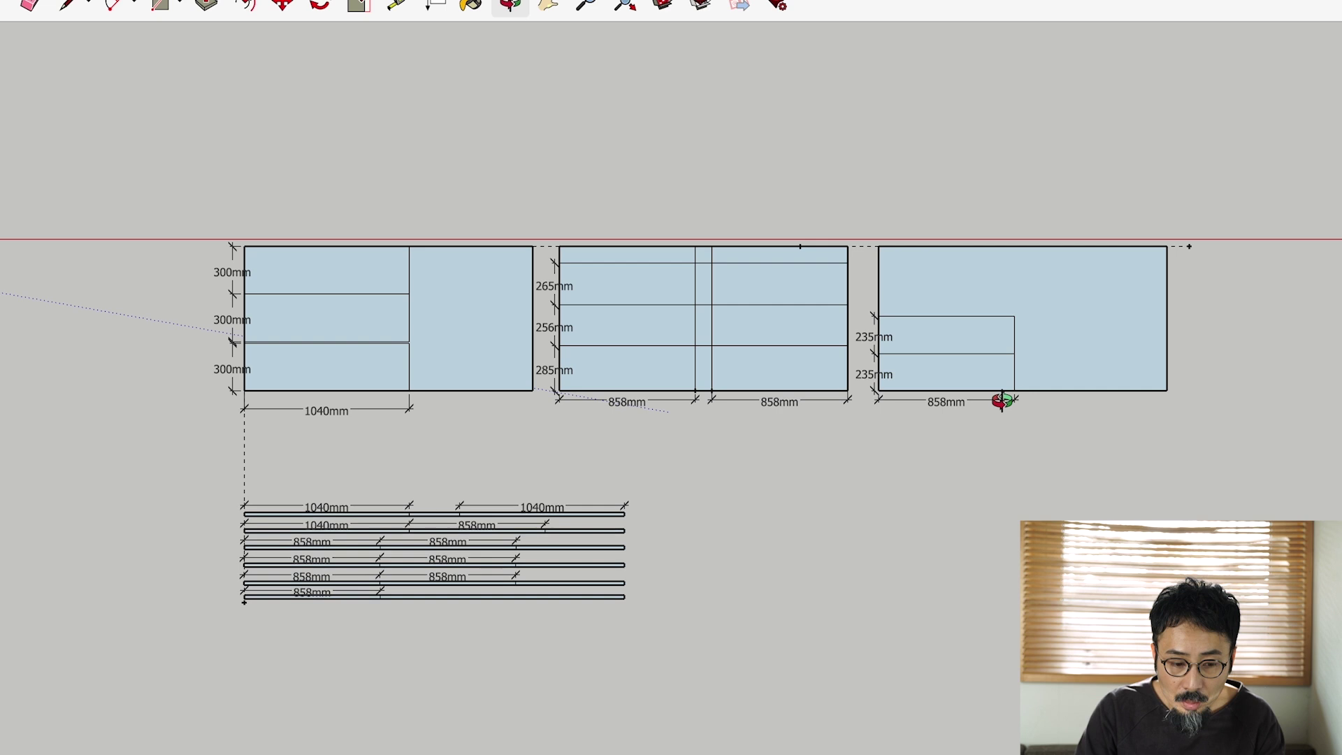
pyautogui.click(547, 9)
pyautogui.moveTo(553, 219)
pyautogui.mouseDown()
pyautogui.moveTo(803, 210)
pyautogui.moveTo(664, 210)
pyautogui.mouseUp()
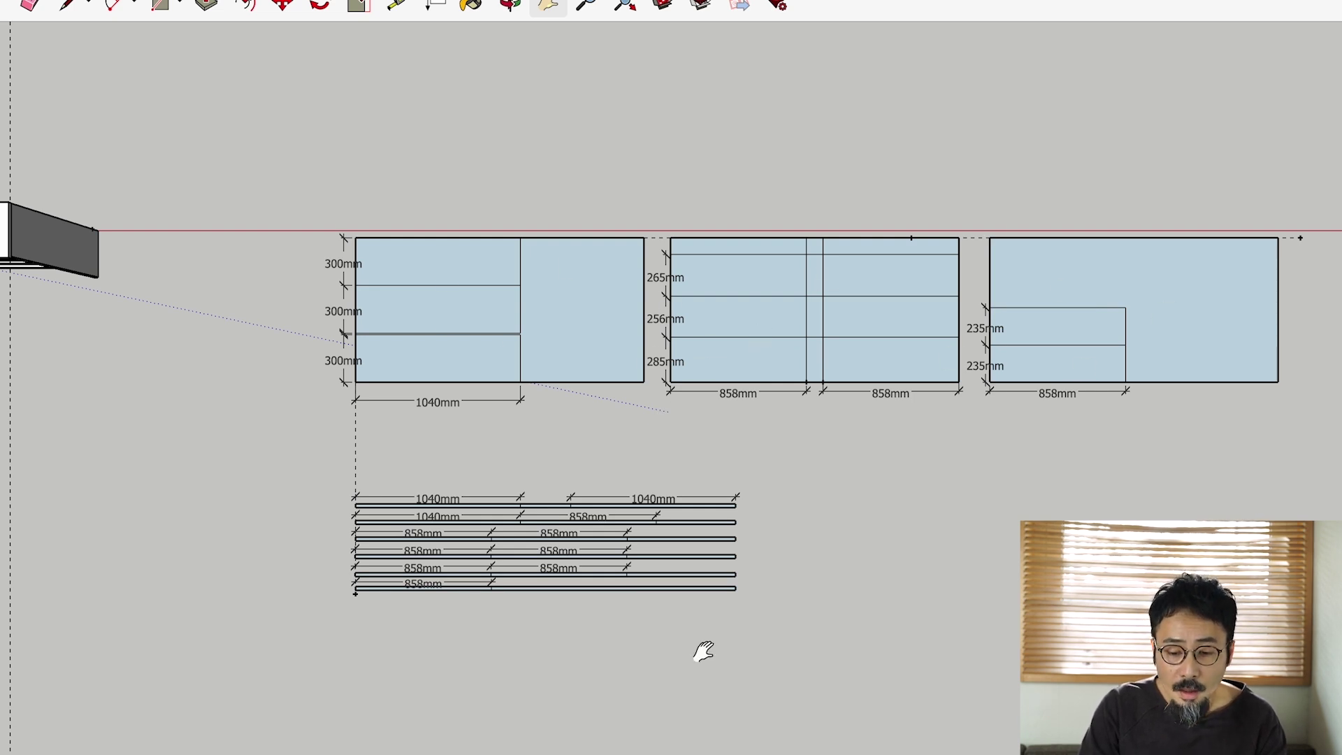
pyautogui.hotkey('ctrl', 'Up')
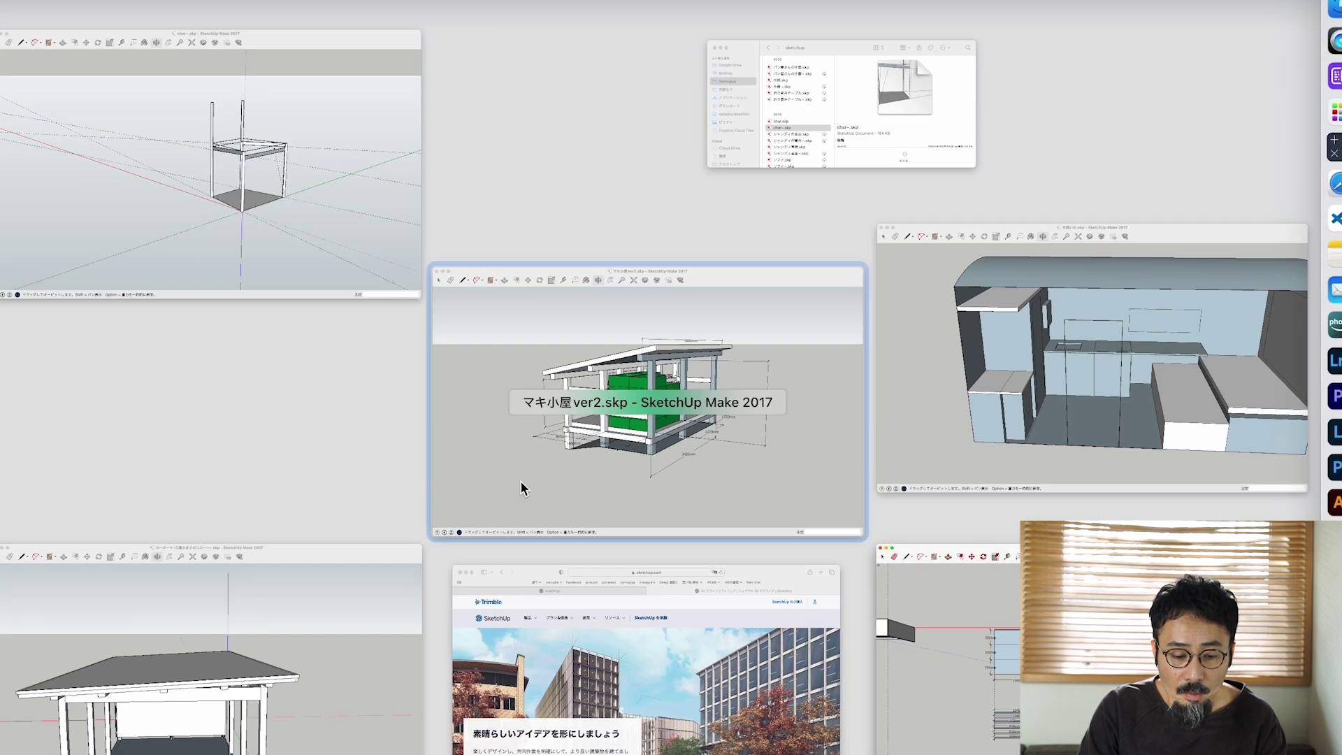
# Step: Bring the chair model forward and orbit around its frame
pyautogui.click(550, 516)
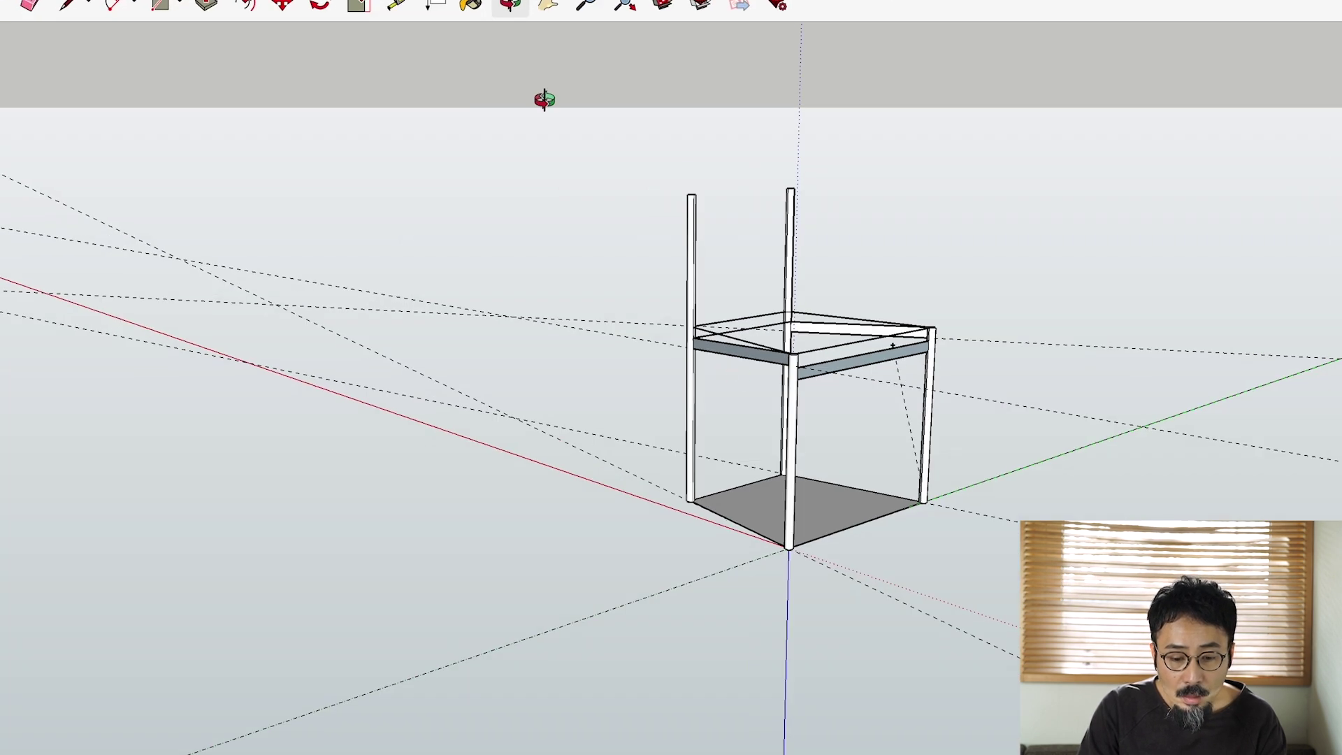
pyautogui.moveTo(613, 412)
pyautogui.mouseDown()
pyautogui.moveTo(734, 338)
pyautogui.moveTo(914, 410)
pyautogui.moveTo(872, 356)
pyautogui.mouseUp()
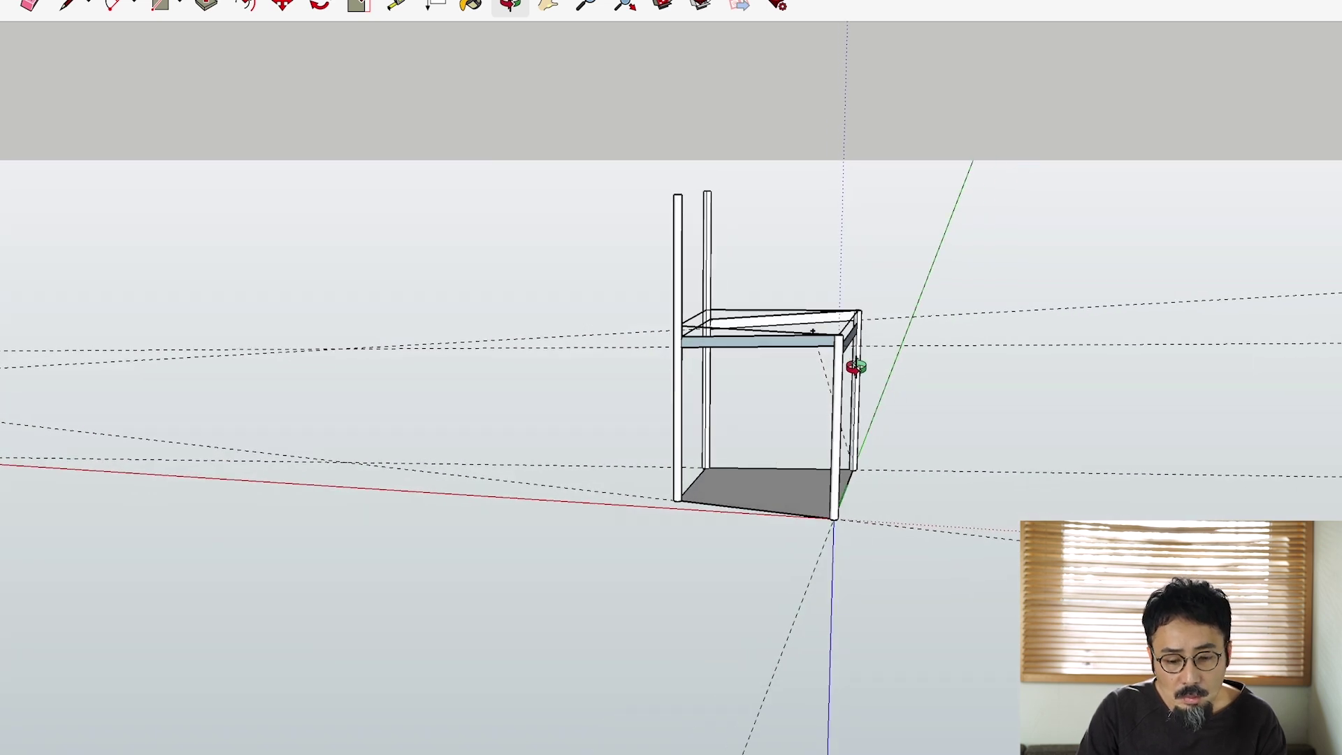
pyautogui.moveTo(845, 372)
pyautogui.mouseDown()
pyautogui.moveTo(632, 419)
pyautogui.moveTo(624, 357)
pyautogui.moveTo(552, 314)
pyautogui.moveTo(416, 344)
pyautogui.moveTo(653, 437)
pyautogui.moveTo(977, 356)
pyautogui.moveTo(746, 416)
pyautogui.moveTo(692, 451)
pyautogui.moveTo(650, 420)
pyautogui.moveTo(734, 308)
pyautogui.moveTo(808, 294)
pyautogui.moveTo(795, 320)
pyautogui.mouseUp()
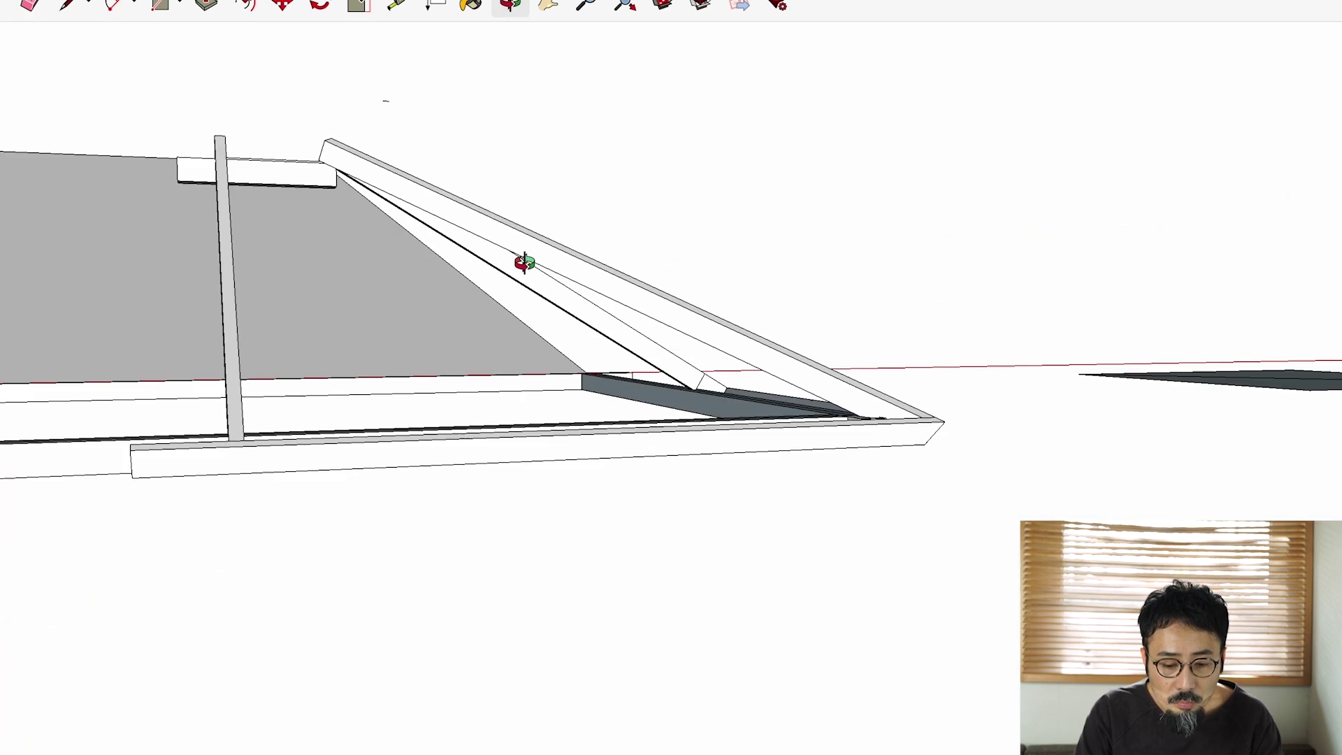
# Step: Orbit and zoom the pyramid roof frame to look under its corners and along its edges
pyautogui.moveTo(525, 260)
pyautogui.mouseDown()
pyautogui.moveTo(516, 300)
pyautogui.moveTo(684, 239)
pyautogui.moveTo(496, 283)
pyautogui.mouseUp()
pyautogui.scroll(5, 473, 375)
pyautogui.moveTo(471, 375); pyautogui.dragTo(510, 357)
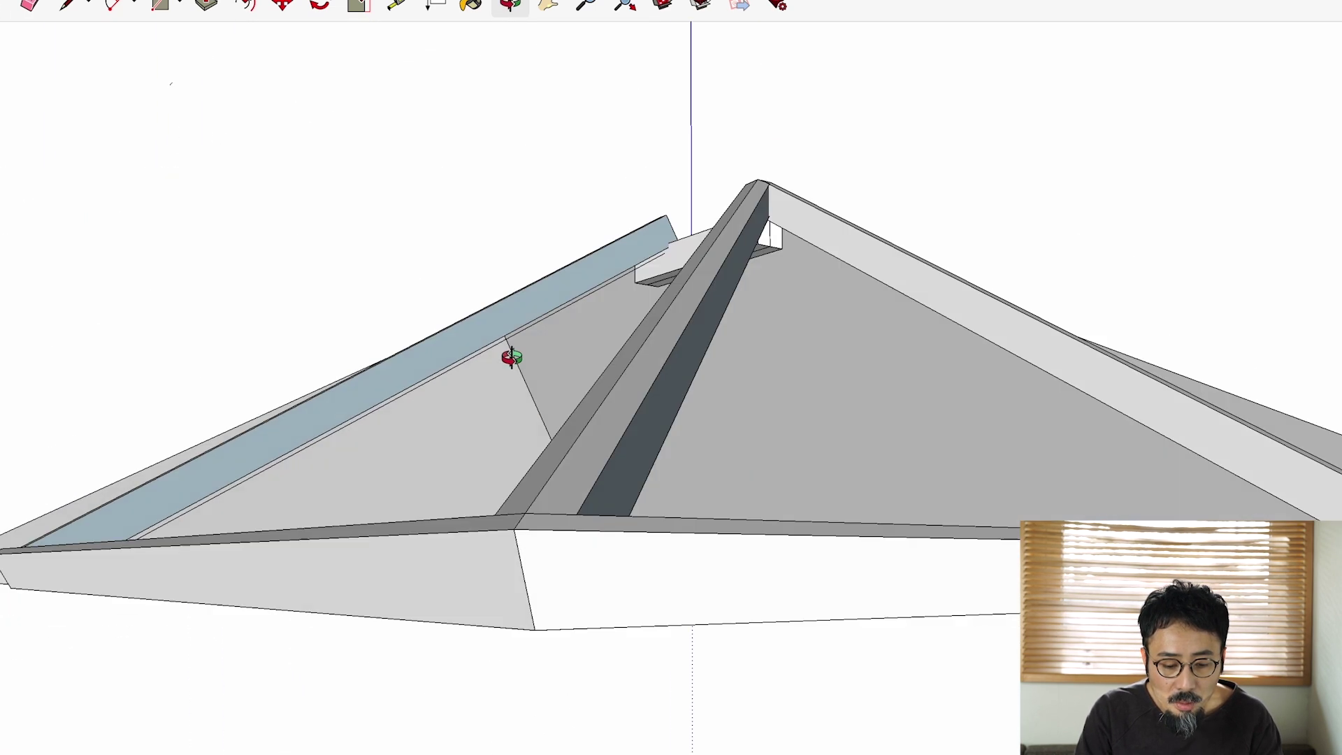
pyautogui.scroll(5, 609, 357)
pyautogui.moveTo(608, 357)
pyautogui.mouseDown()
pyautogui.moveTo(647, 419)
pyautogui.moveTo(716, 426)
pyautogui.moveTo(635, 545)
pyautogui.moveTo(527, 470)
pyautogui.mouseUp()
pyautogui.moveTo(591, 510)
pyautogui.mouseDown()
pyautogui.moveTo(555, 531)
pyautogui.moveTo(443, 357)
pyautogui.moveTo(468, 384)
pyautogui.moveTo(377, 479)
pyautogui.mouseUp()
pyautogui.scroll(-3, 517, 399)
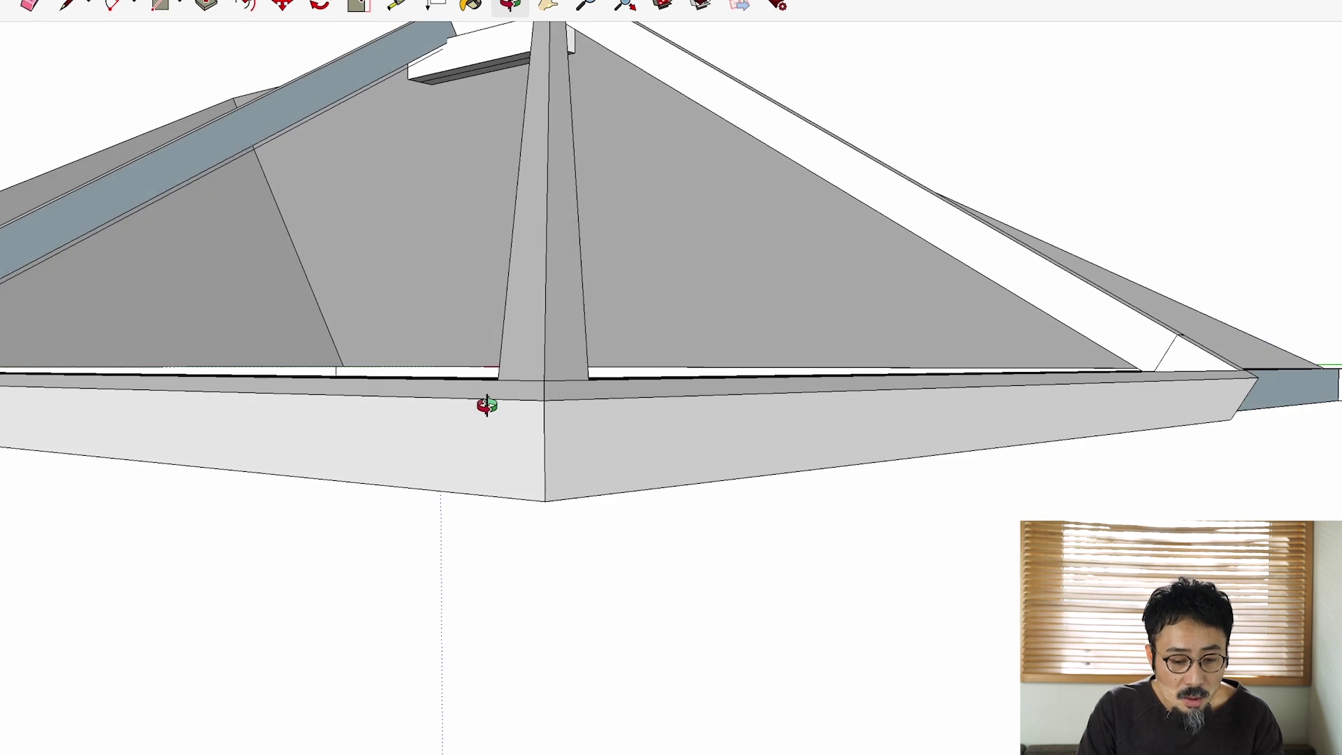
pyautogui.moveTo(485, 401)
pyautogui.mouseDown()
pyautogui.moveTo(336, 479)
pyautogui.moveTo(465, 414)
pyautogui.mouseUp()
pyautogui.scroll(3, 371, 402)
pyautogui.moveTo(371, 402)
pyautogui.mouseDown()
pyautogui.moveTo(315, 488)
pyautogui.moveTo(428, 425)
pyautogui.moveTo(458, 464)
pyautogui.moveTo(615, 384)
pyautogui.moveTo(653, 294)
pyautogui.moveTo(578, 474)
pyautogui.moveTo(767, 489)
pyautogui.moveTo(685, 508)
pyautogui.moveTo(757, 546)
pyautogui.moveTo(722, 620)
pyautogui.mouseUp()
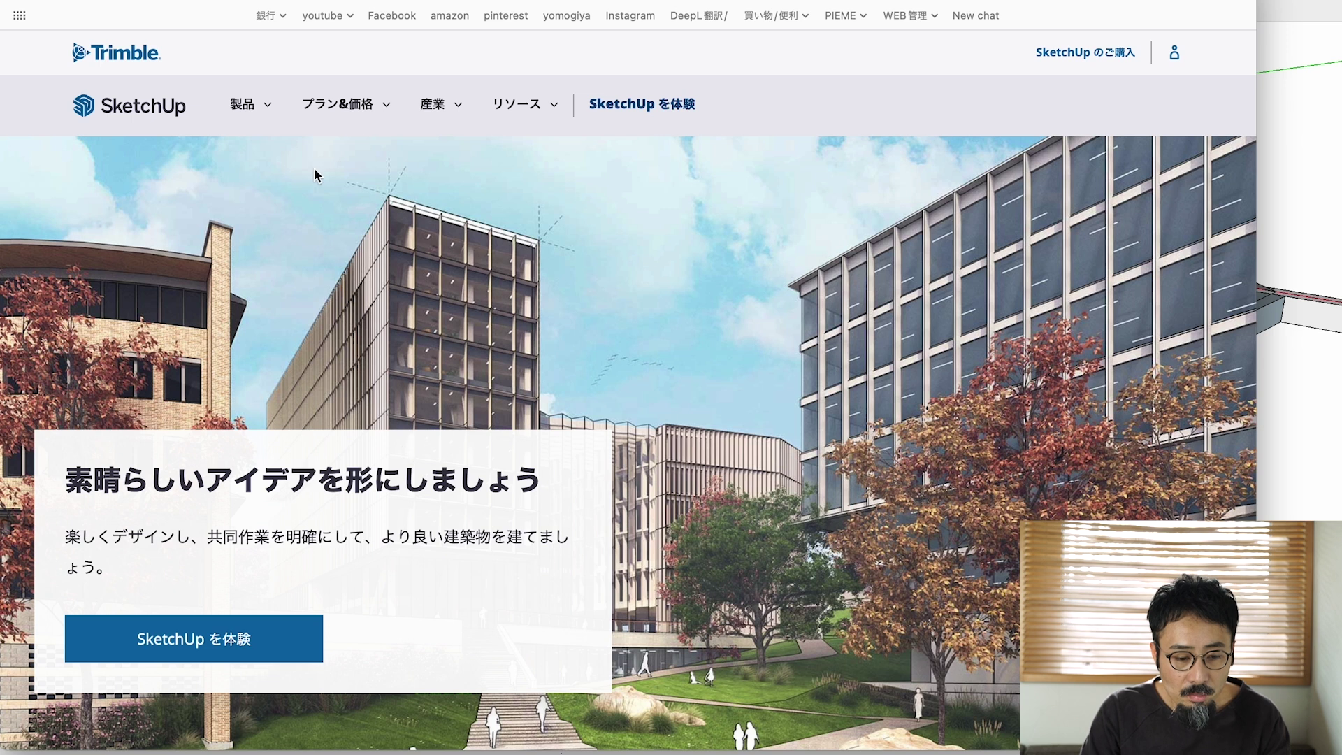
# Step: Go to SketchUp Free from the 製品 menu, start modelling and sign in with Google
pyautogui.click(258, 119)
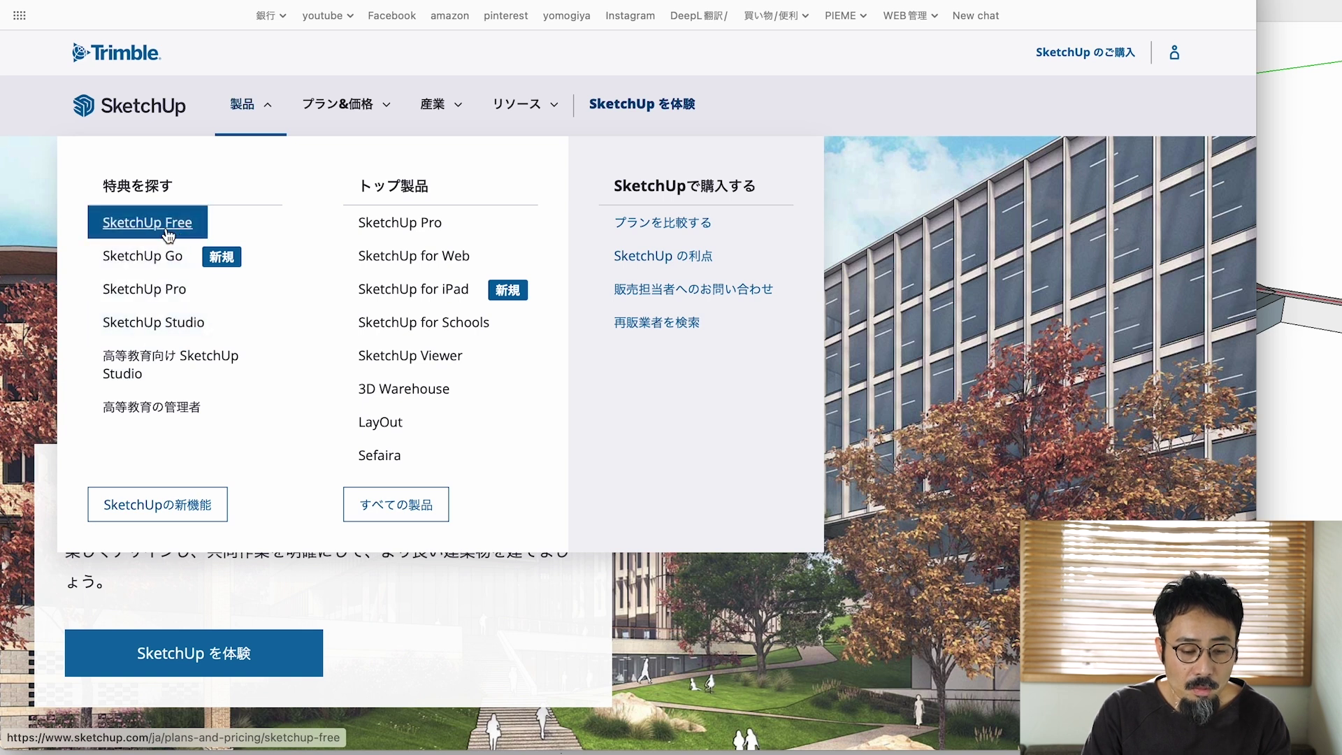
pyautogui.click(168, 234)
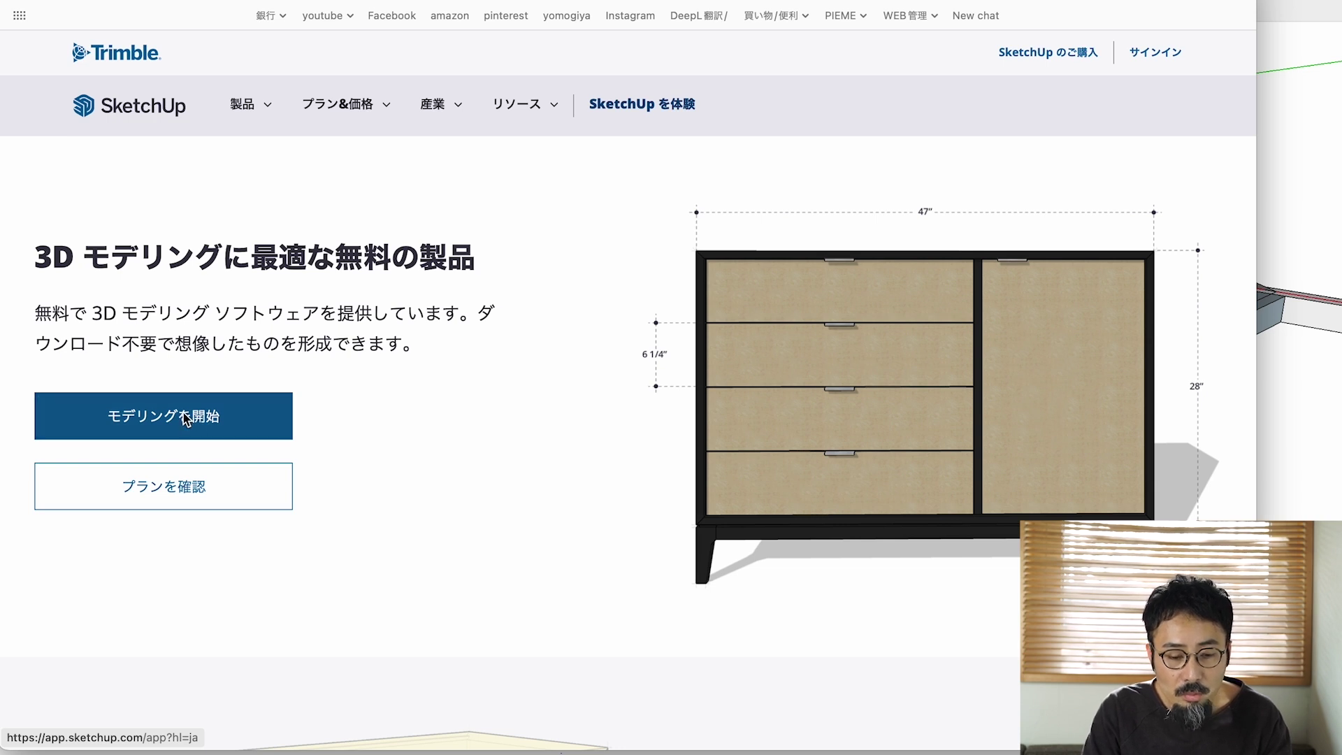
pyautogui.click(185, 417)
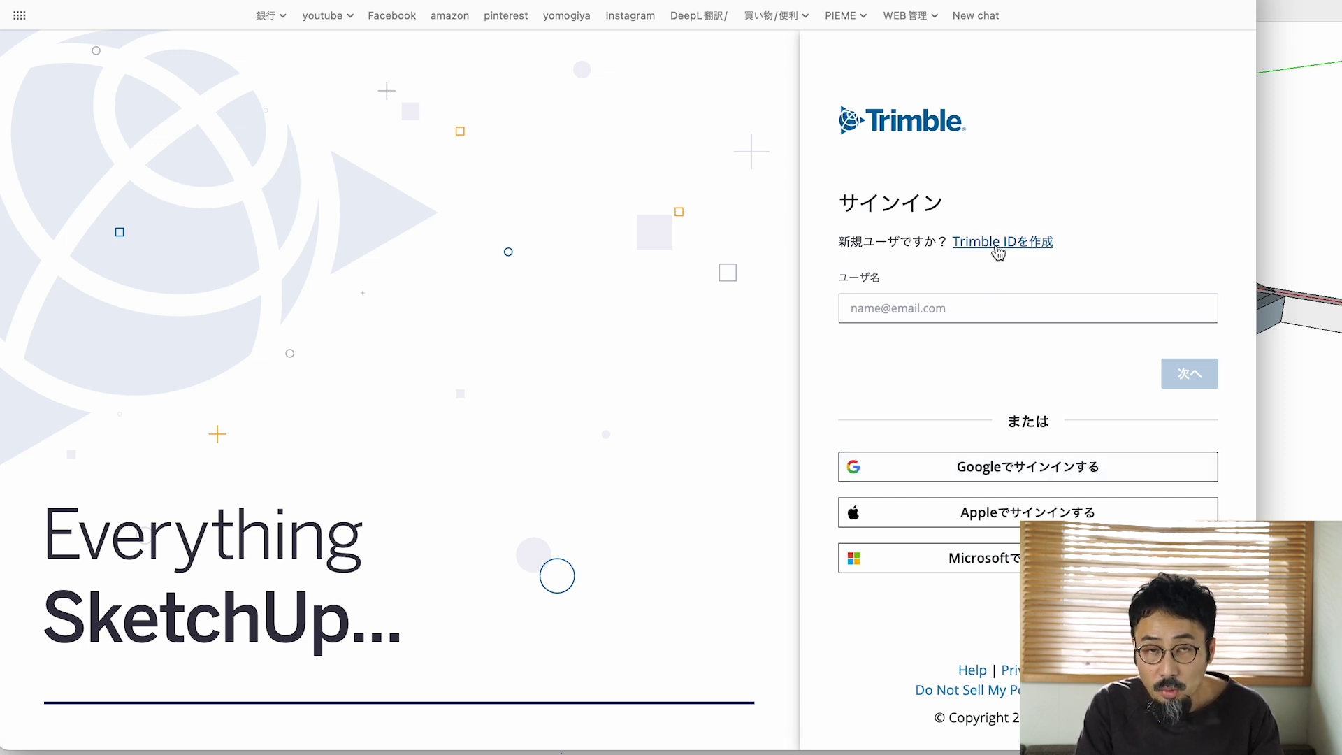
pyautogui.click(1030, 469)
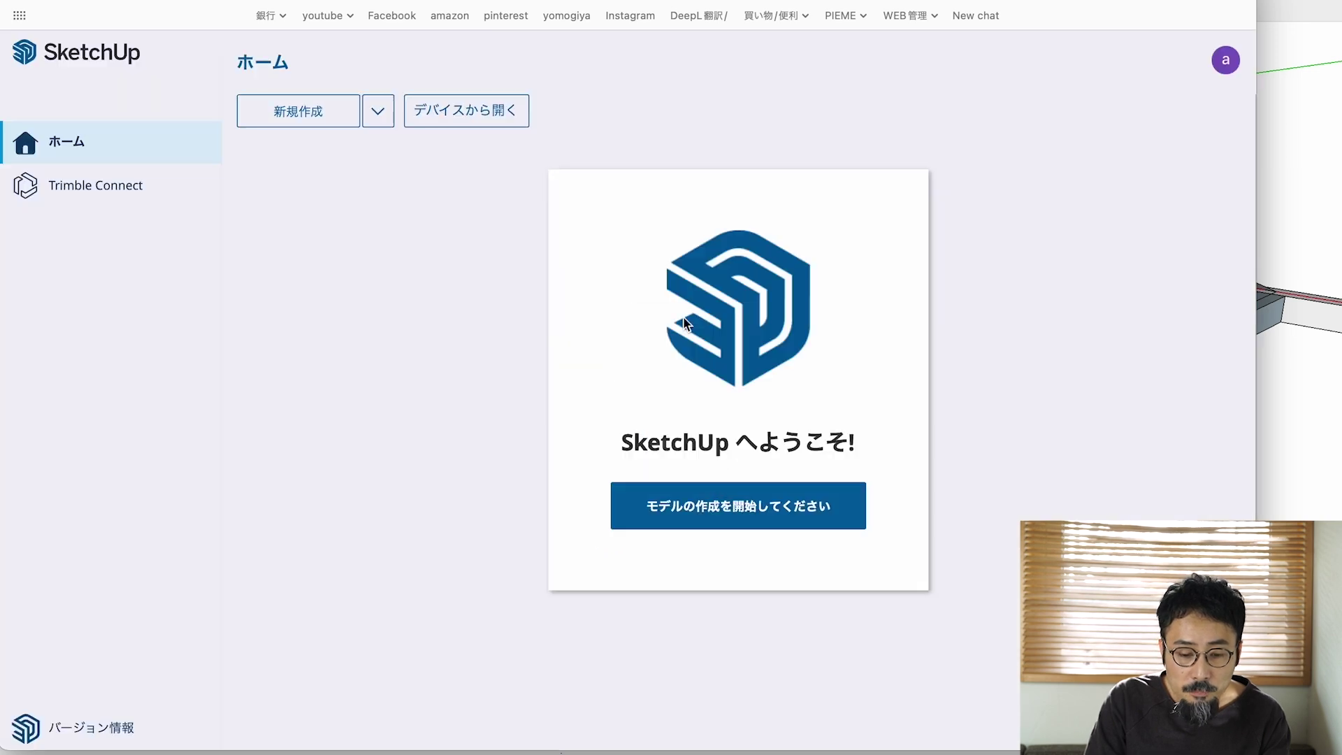
# Step: Start a new blank model and delete its default scale figure
pyautogui.click(322, 121)
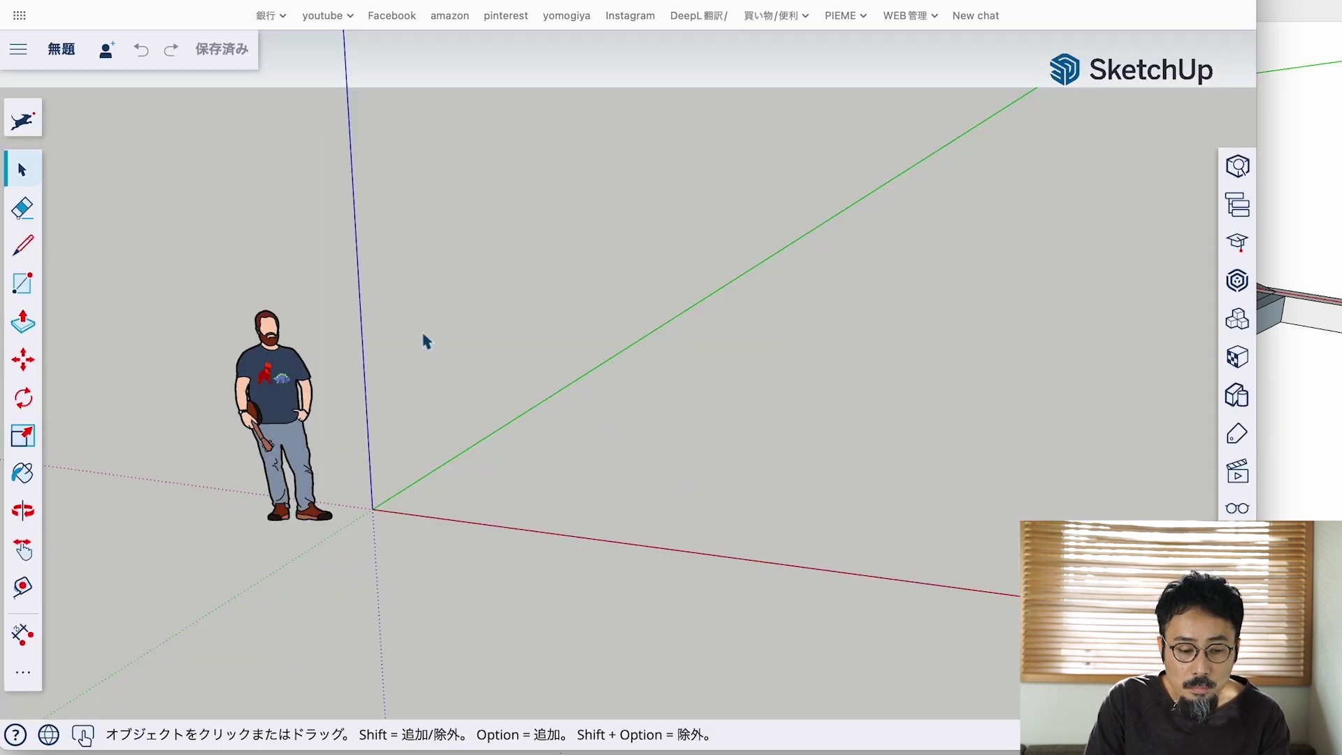
pyautogui.click(305, 386)
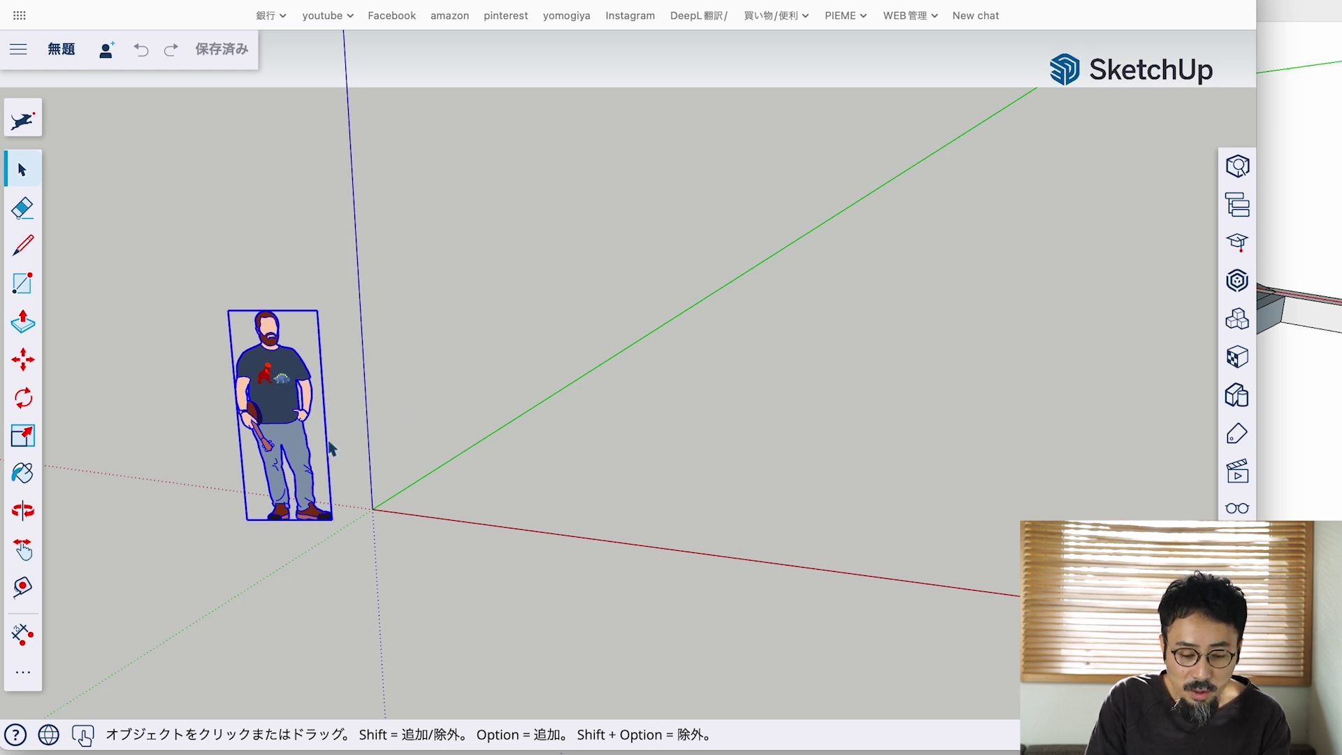
pyautogui.click(537, 353)
pyautogui.click(288, 376)
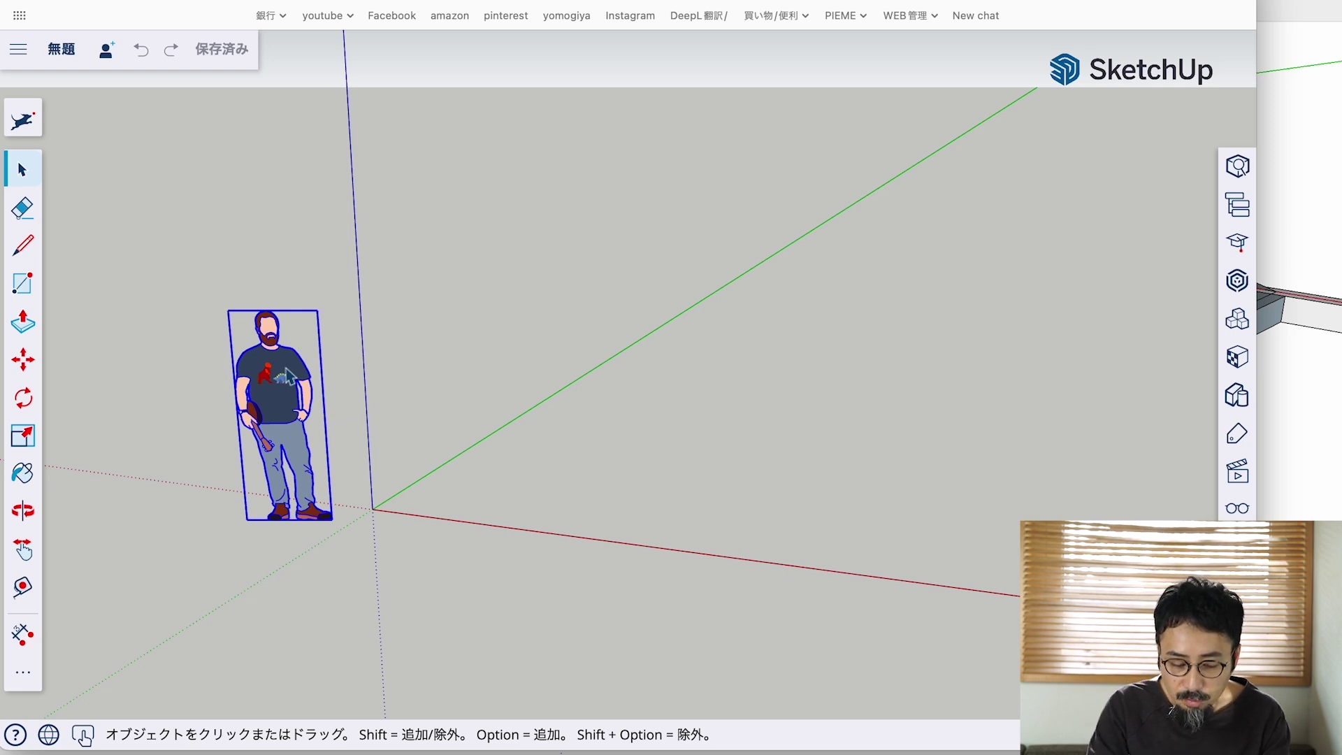
pyautogui.press('Delete')
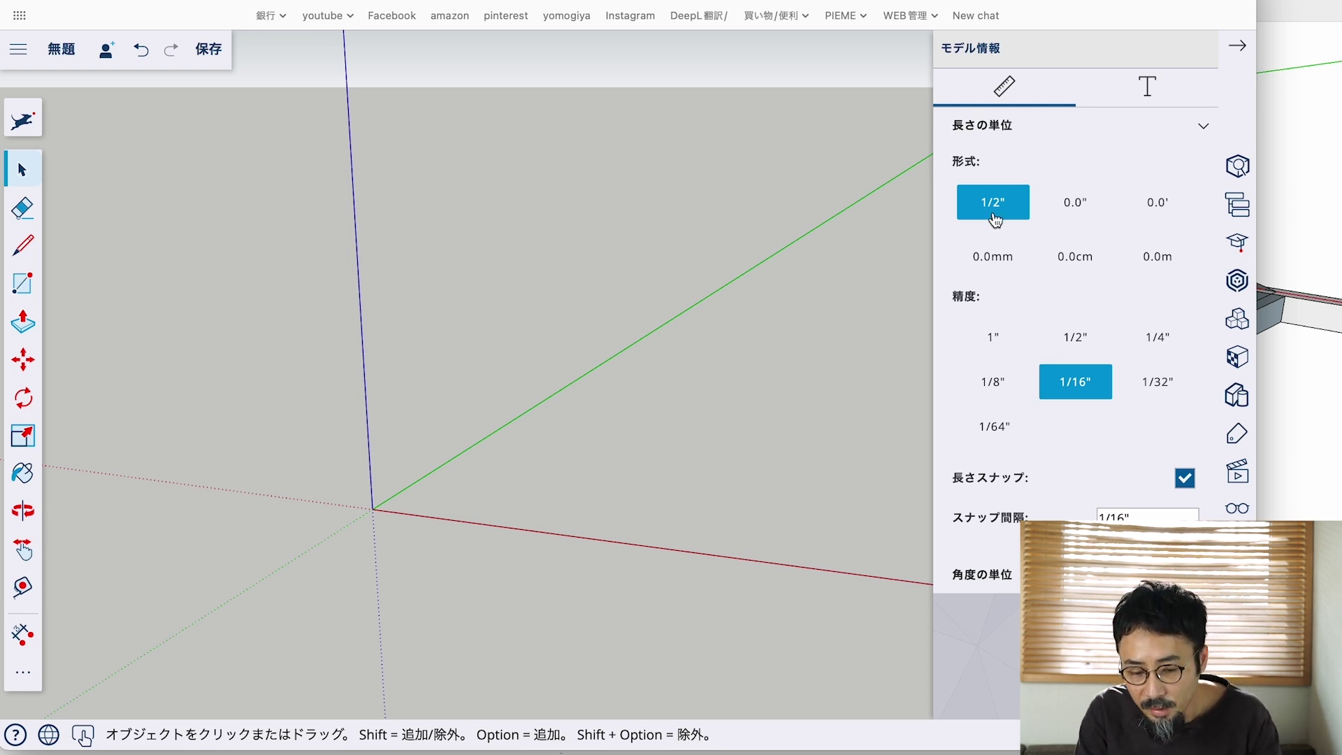
# Step: Switch length units to millimetres with 0.0 precision and close the unit settings
pyautogui.click(991, 267)
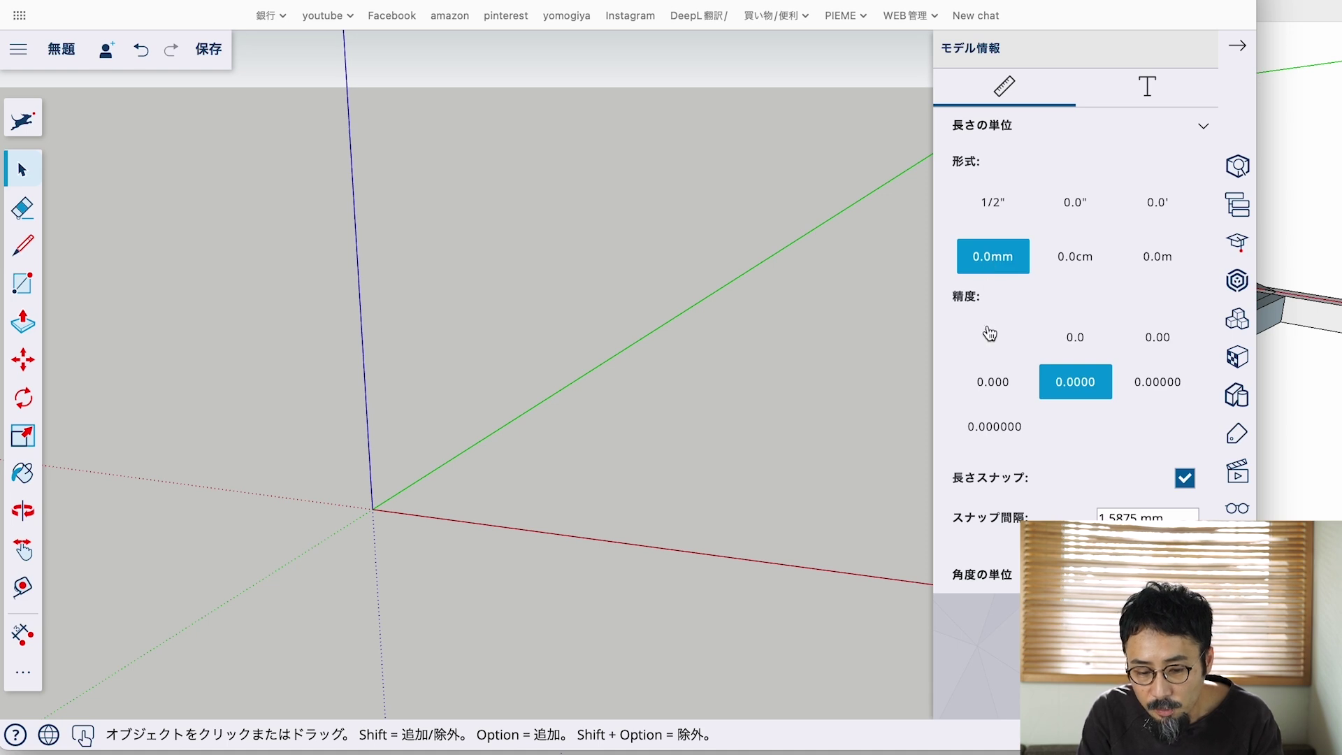
pyautogui.click(1075, 337)
pyautogui.write('1')
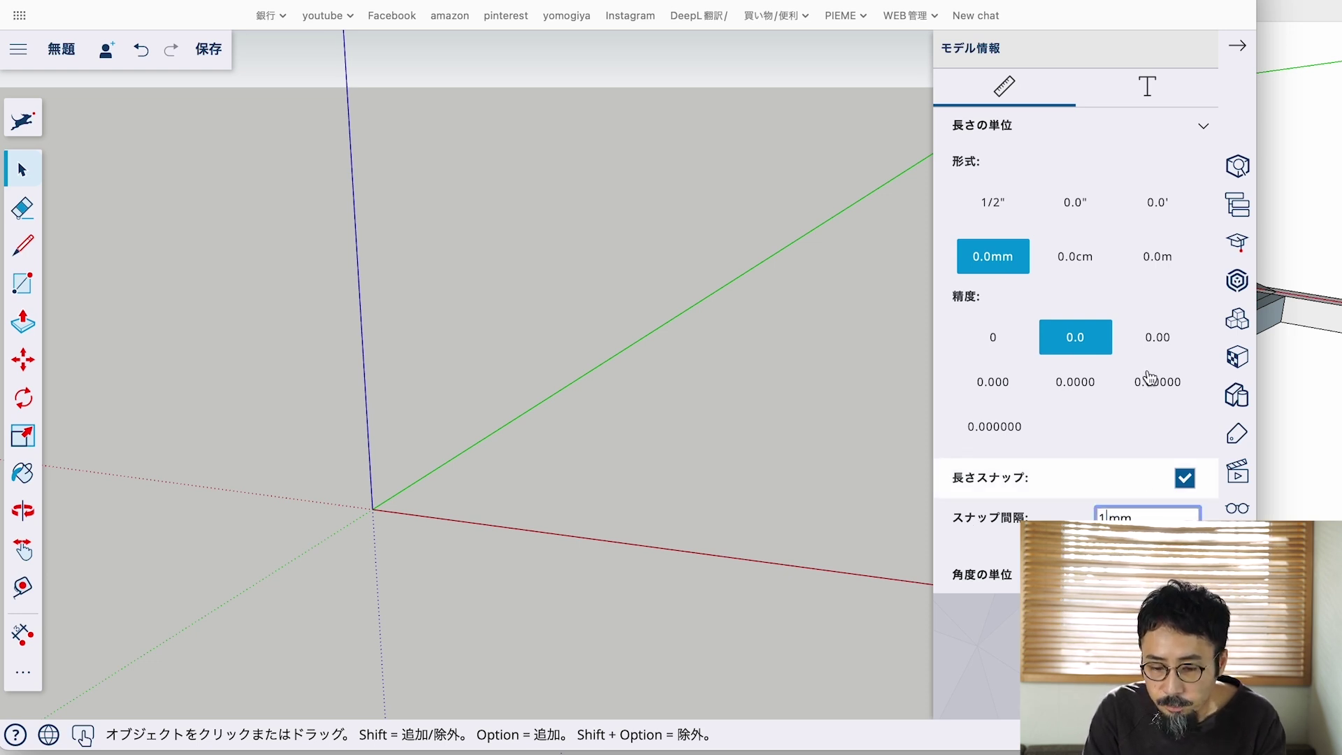
pyautogui.click(1235, 50)
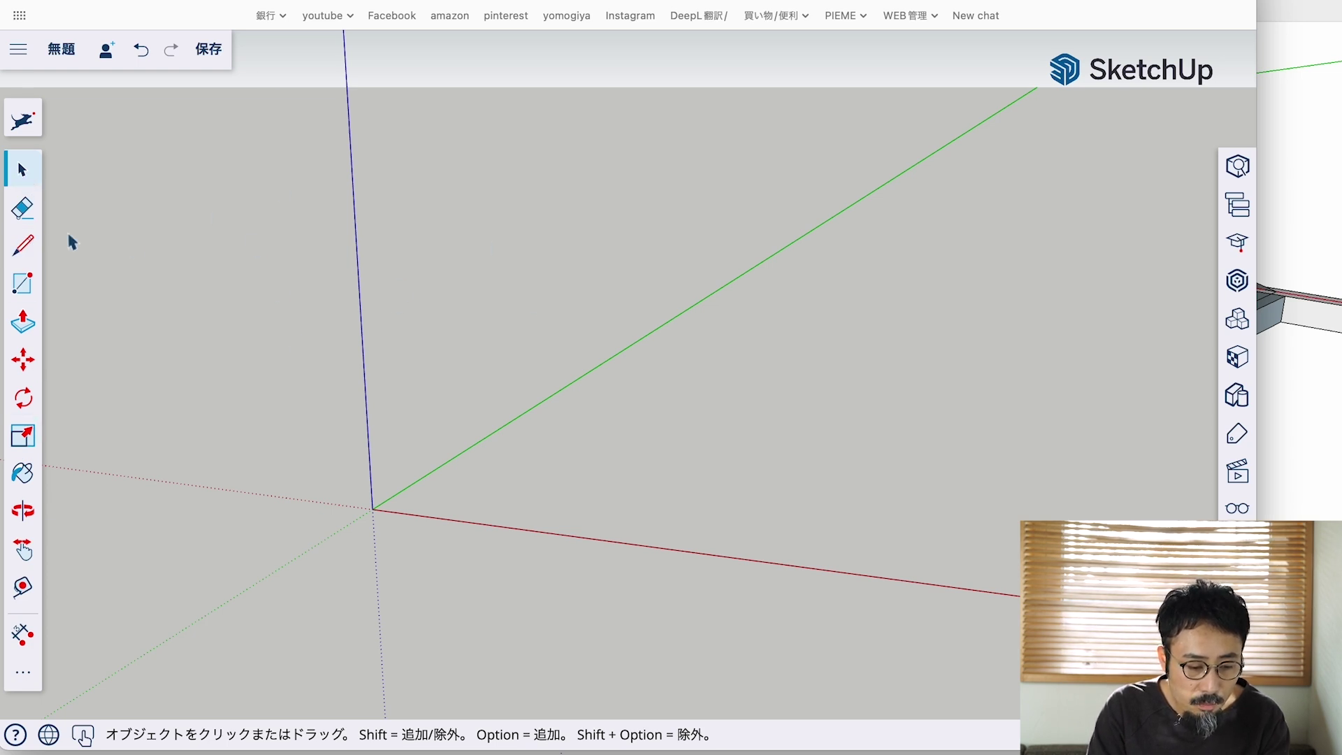
# Step: Draw a rectangle on the ground from the origin, discarding a trial line
pyautogui.click(25, 211)
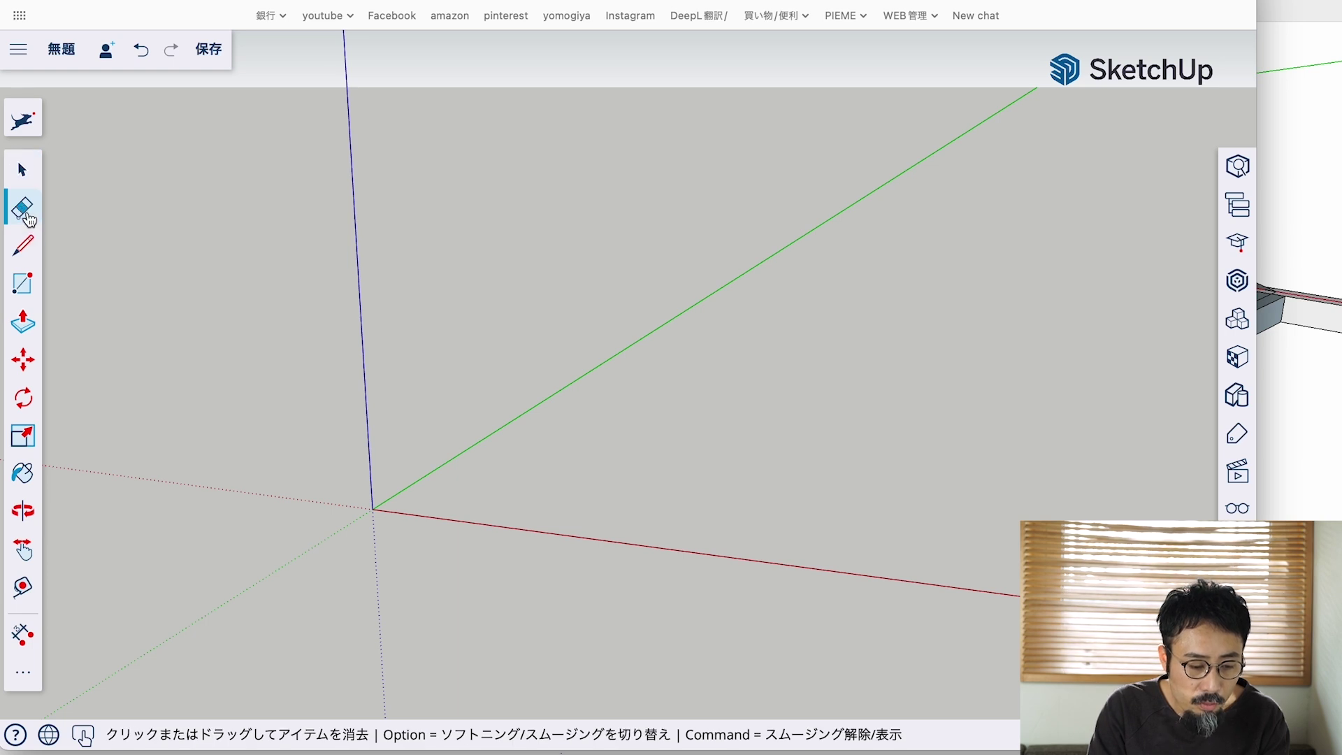
pyautogui.click(25, 248)
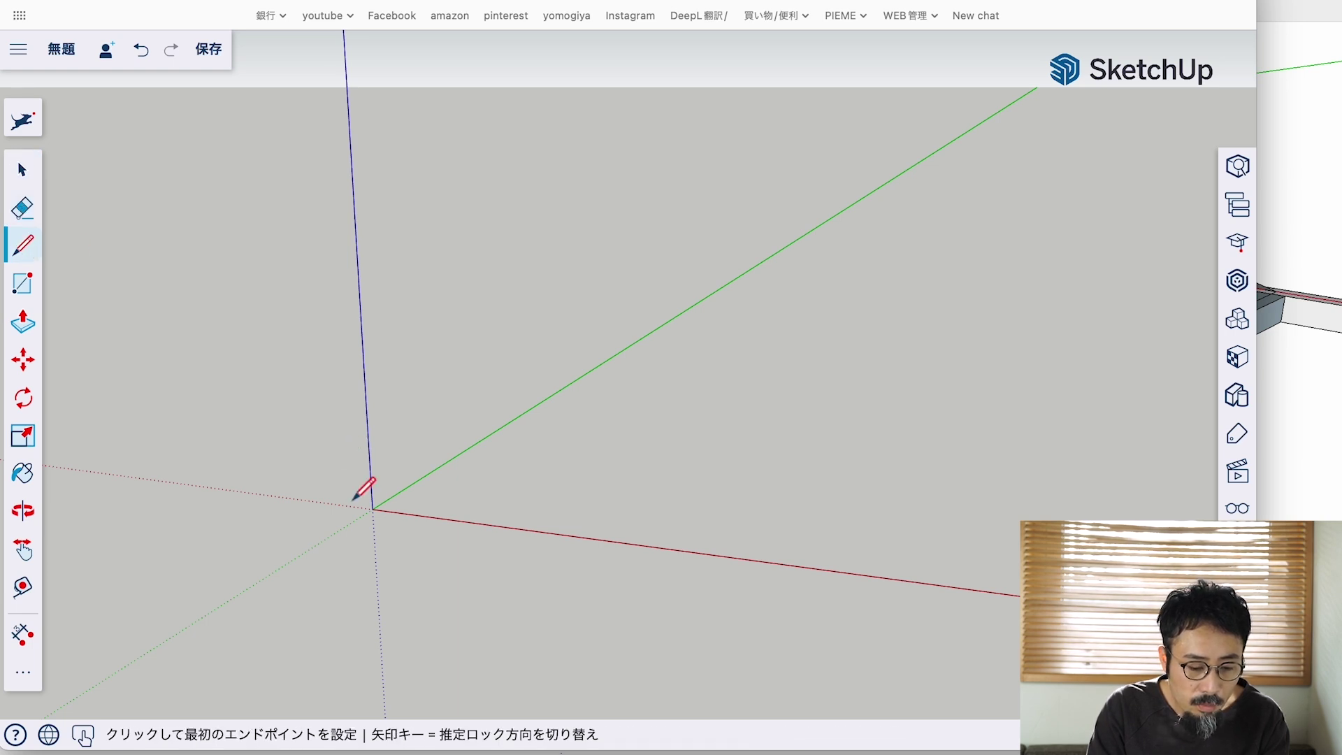
pyautogui.click(373, 508)
pyautogui.click(735, 432)
pyautogui.press('super+z')
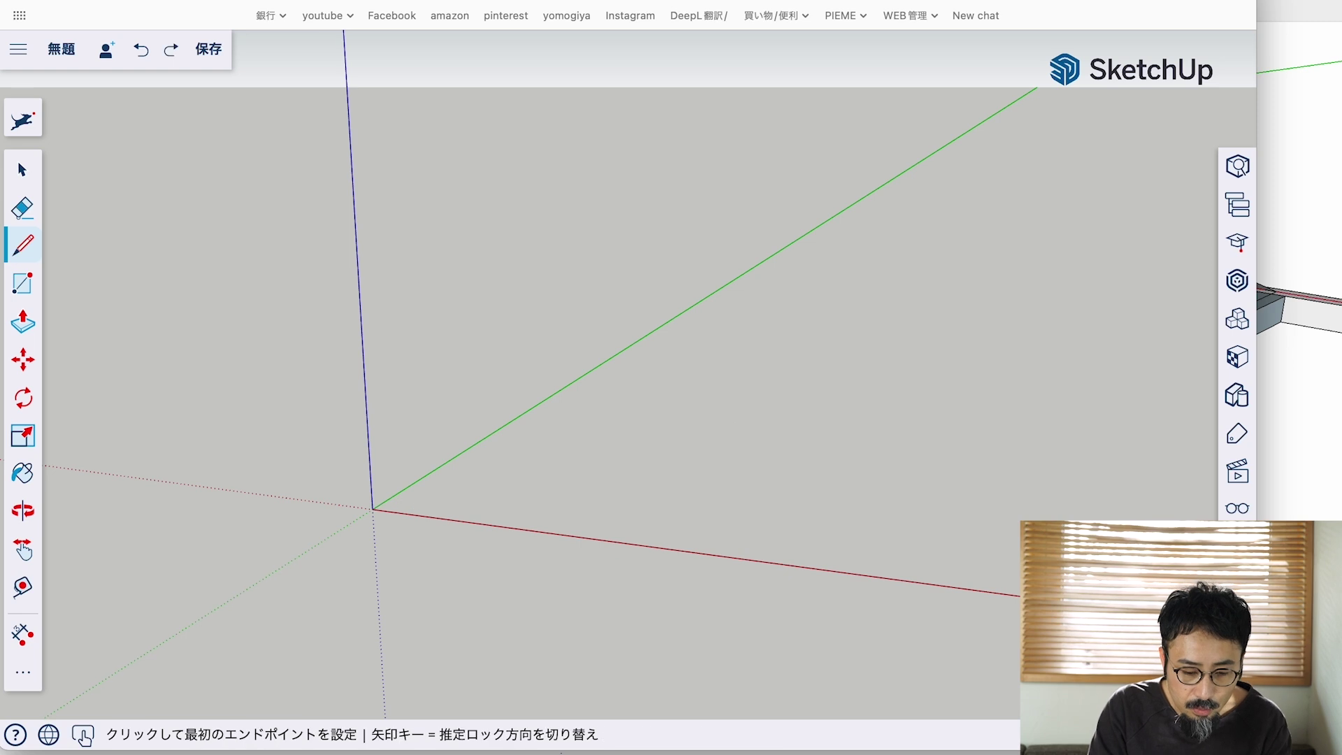
pyautogui.click(32, 292)
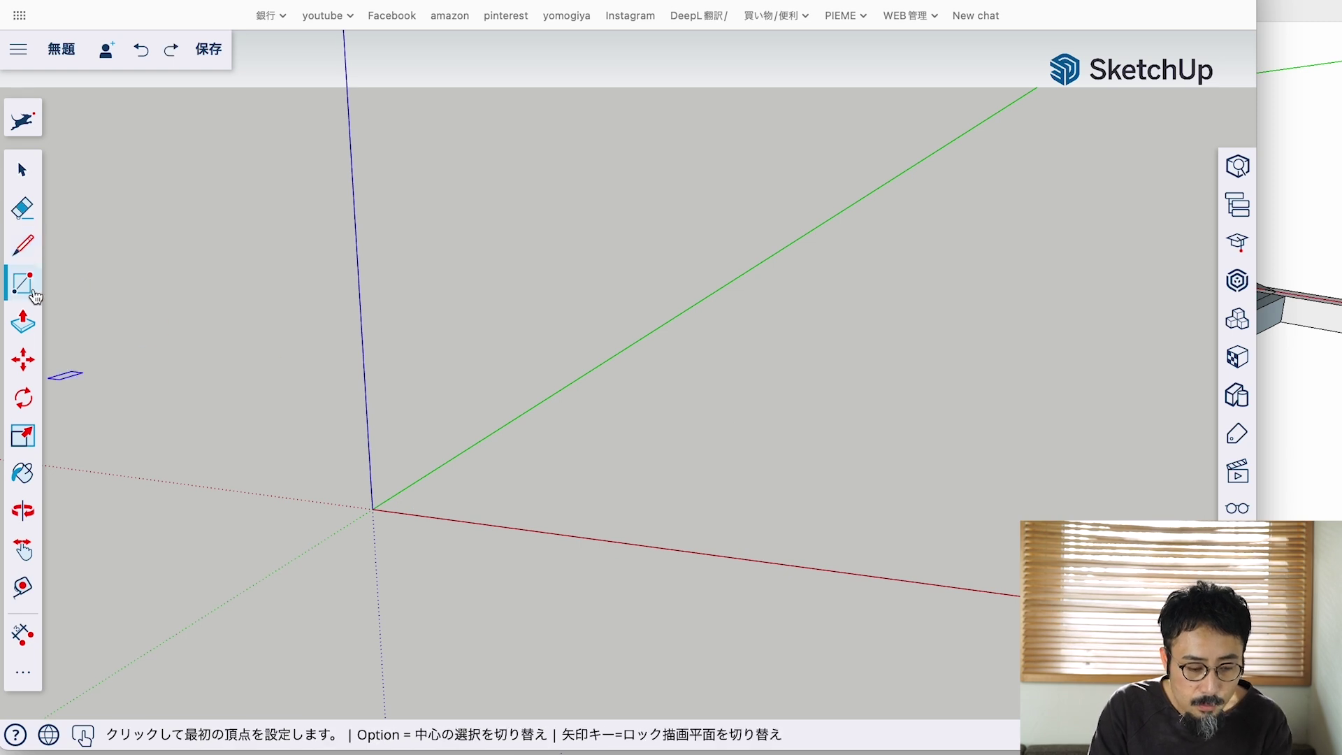
pyautogui.click(372, 509)
pyautogui.click(682, 415)
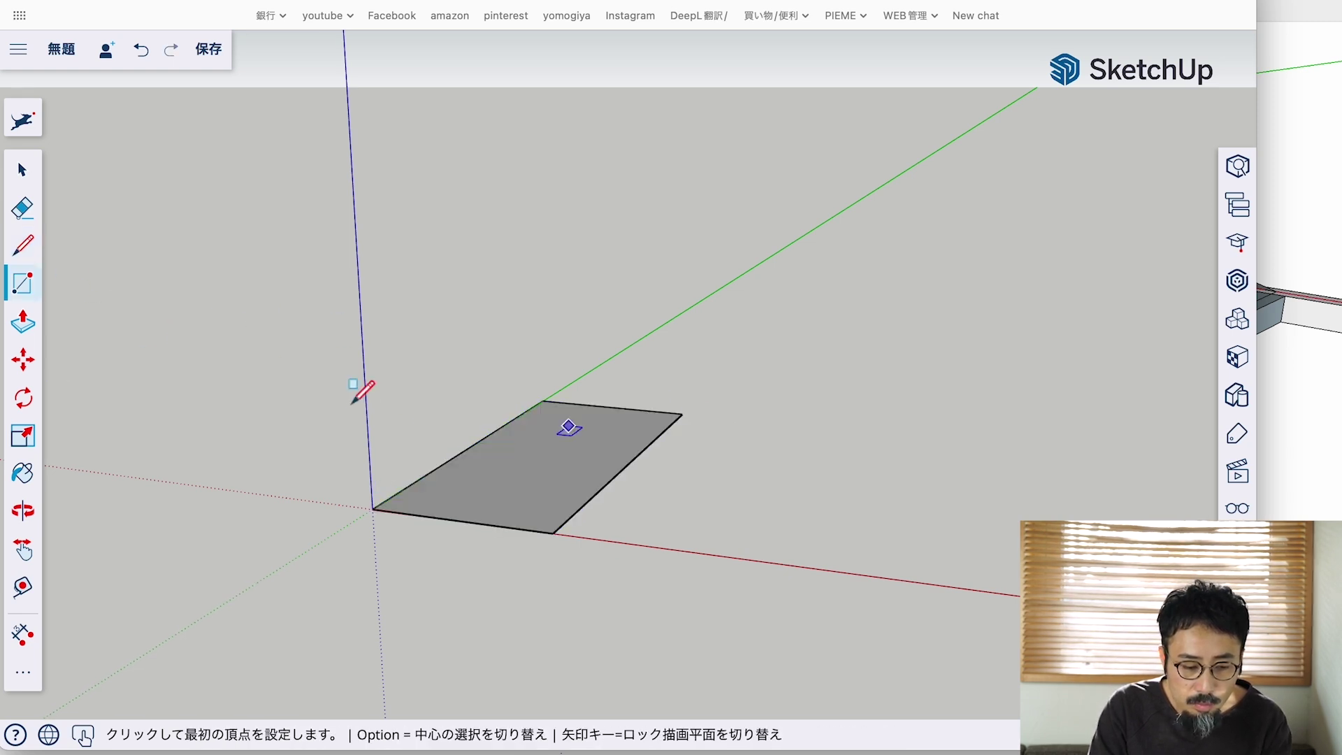
# Step: Push/Pull the rectangle up into a box, undoing the trial slab extrusions
pyautogui.click(21, 329)
pyautogui.click(429, 486)
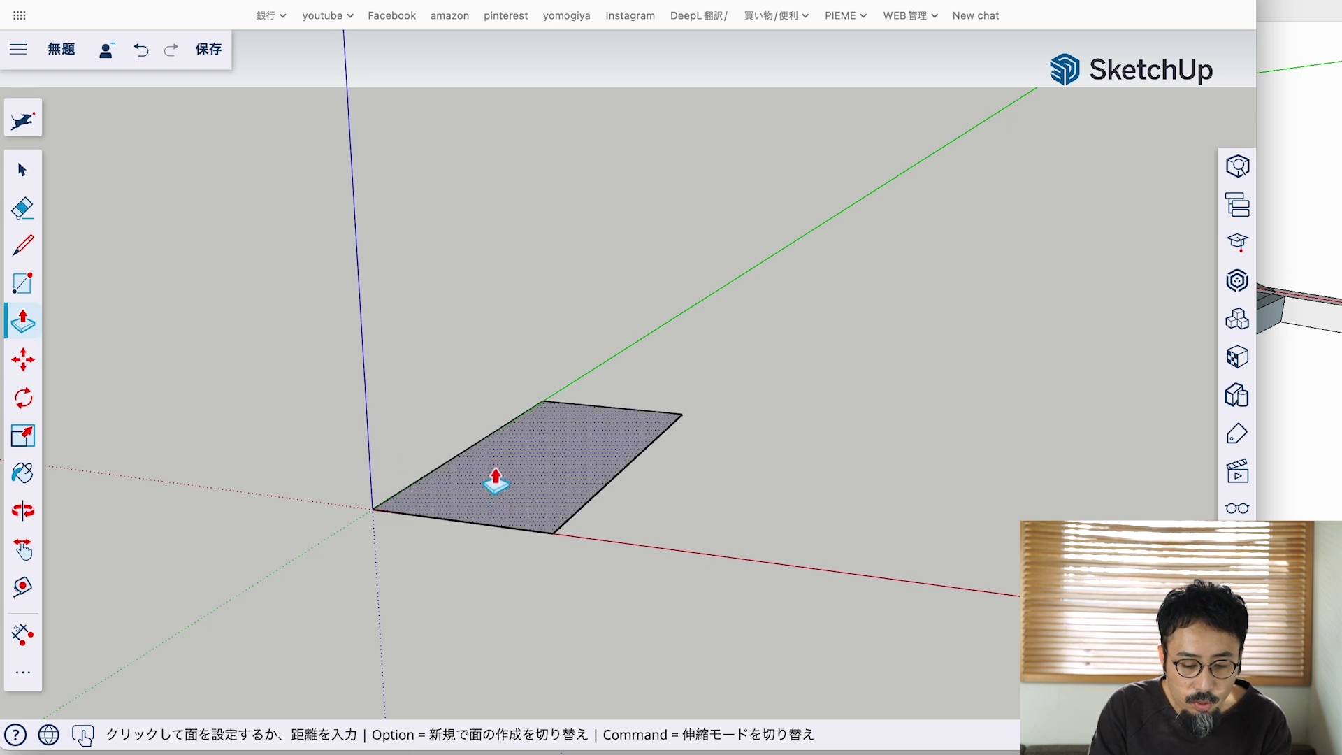
pyautogui.click(503, 330)
pyautogui.click(520, 342)
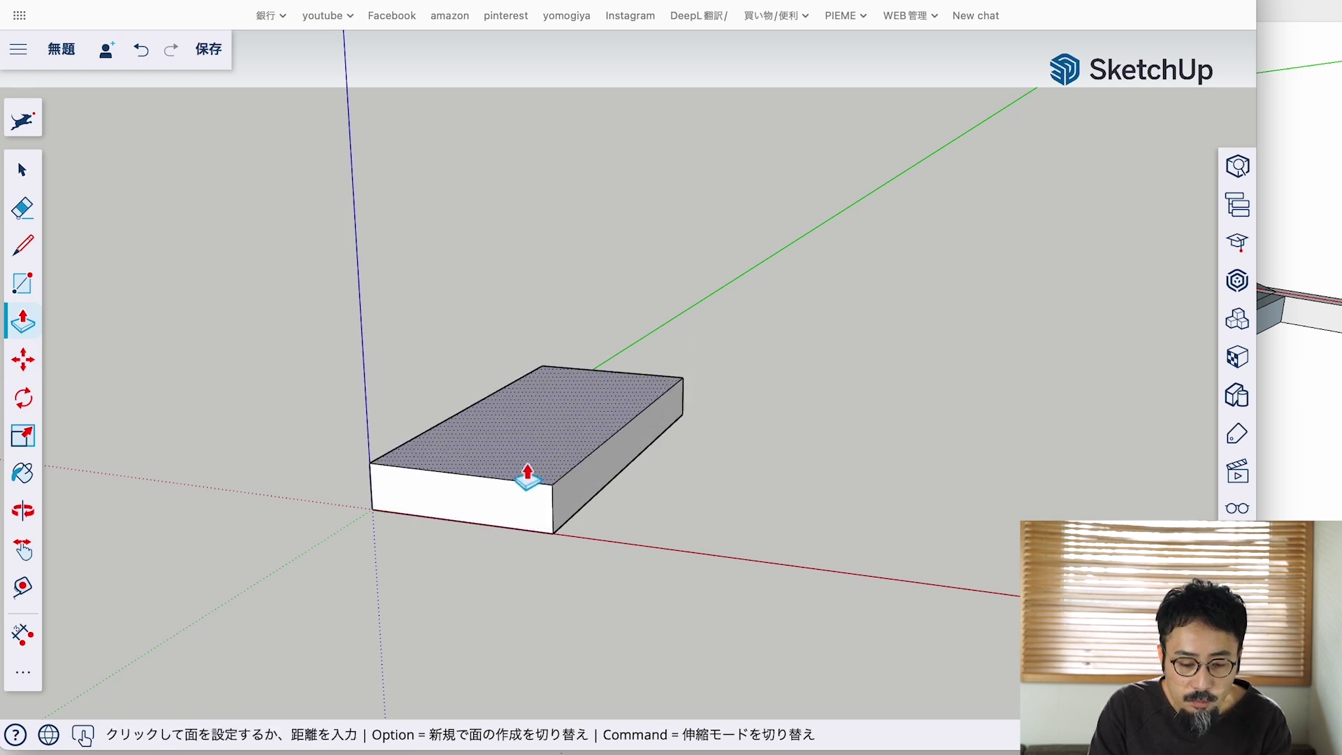
pyautogui.click(532, 498)
pyautogui.click(515, 525)
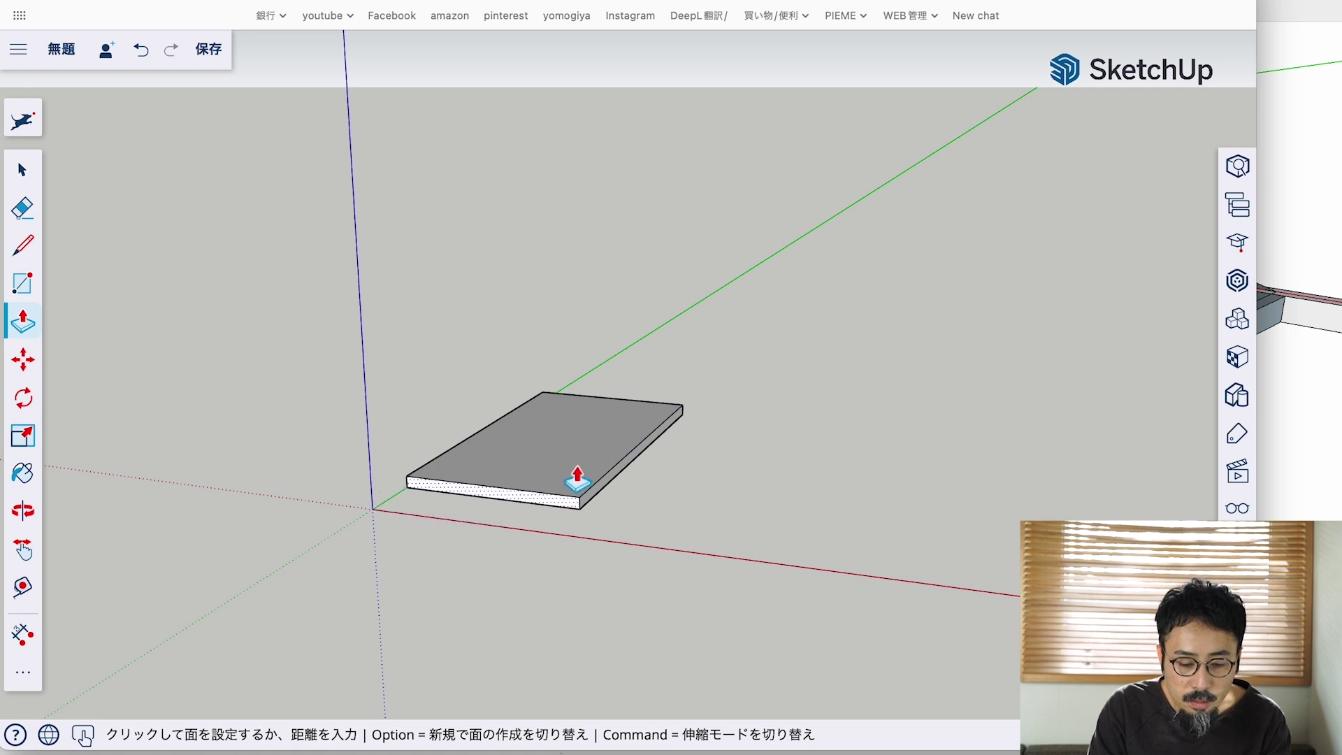
pyautogui.click(634, 448)
pyautogui.press('super')
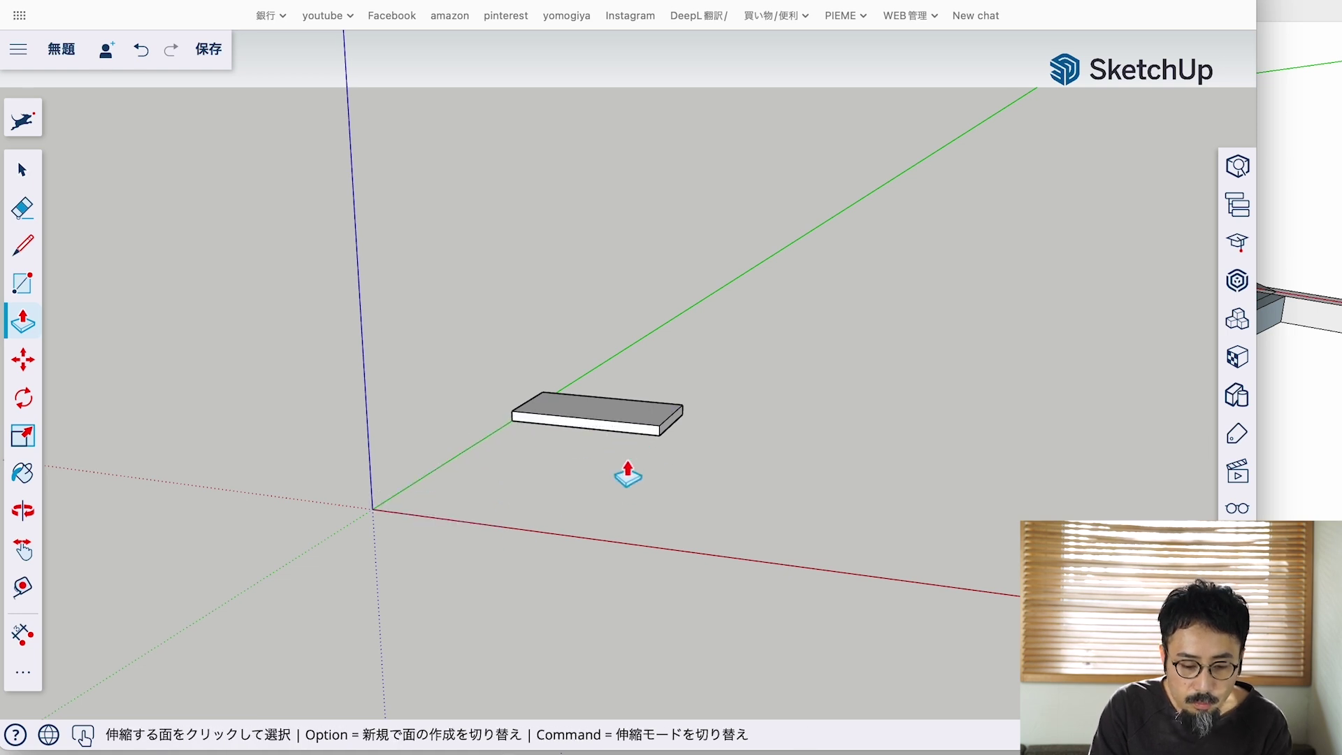
pyautogui.press('super+z')
pyautogui.press('super+z')
pyautogui.press('super+z')
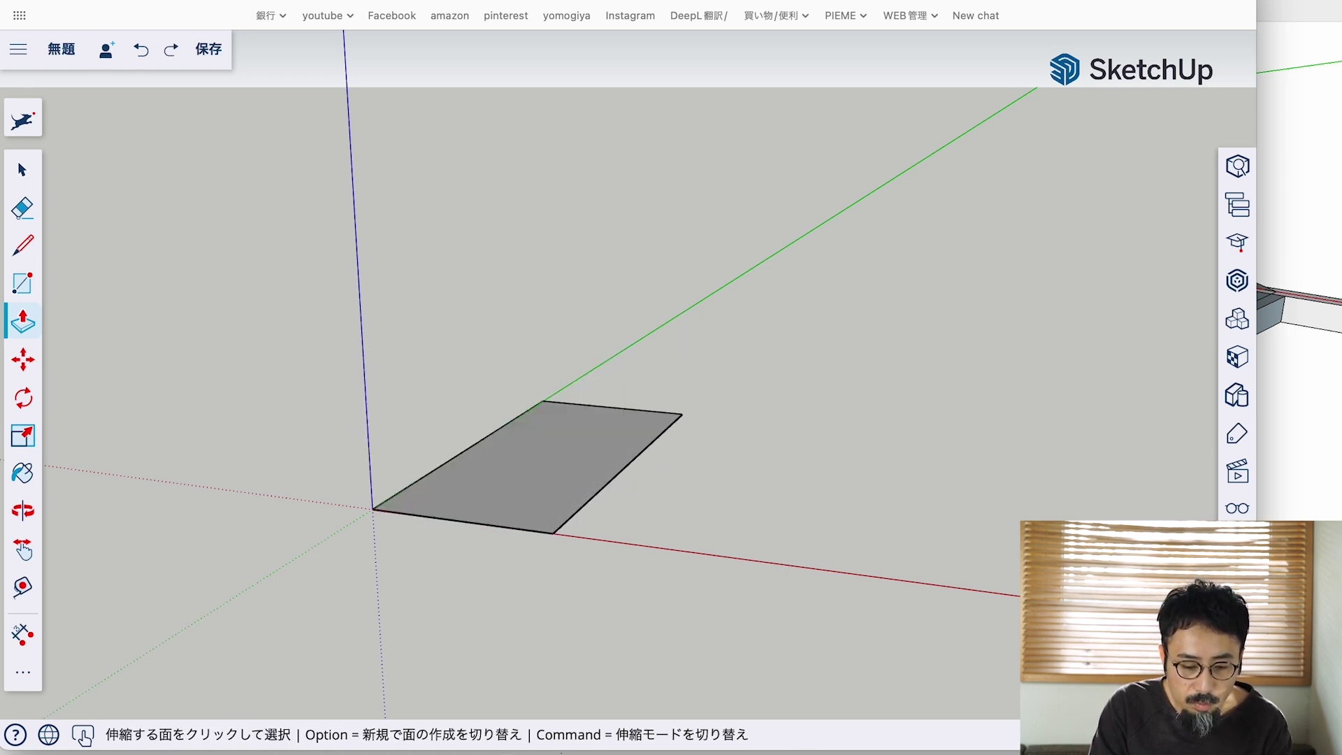
pyautogui.press('super+z')
pyautogui.press('super+shift+z')
pyautogui.press('super+shift+z')
pyautogui.click(23, 360)
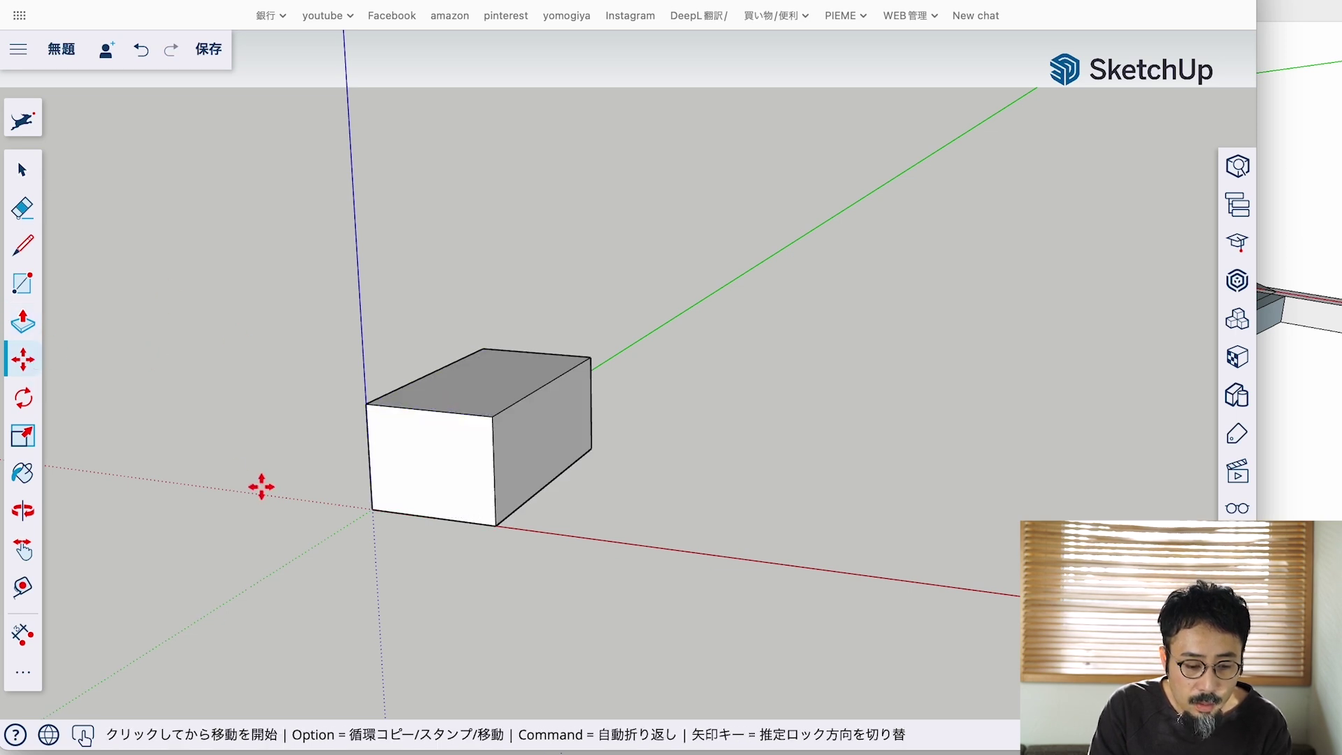
pyautogui.click(407, 460)
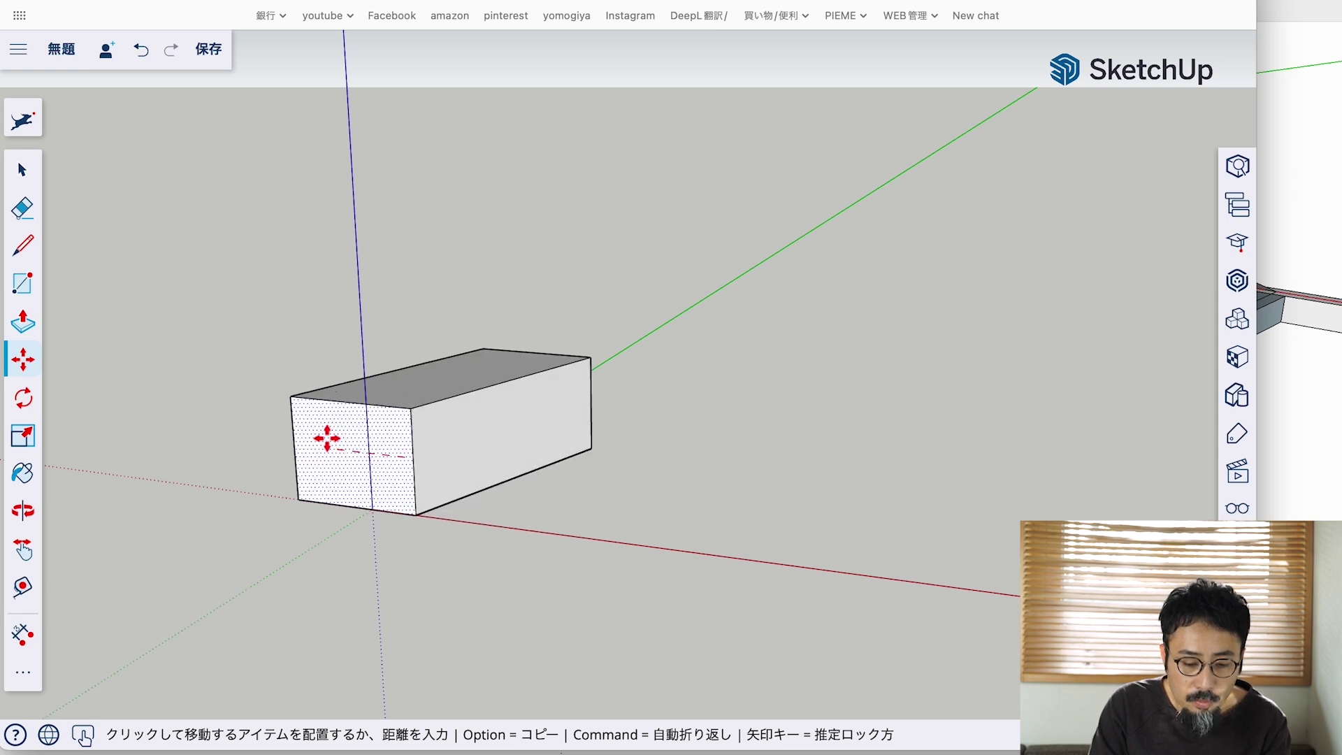
pyautogui.press('Escape')
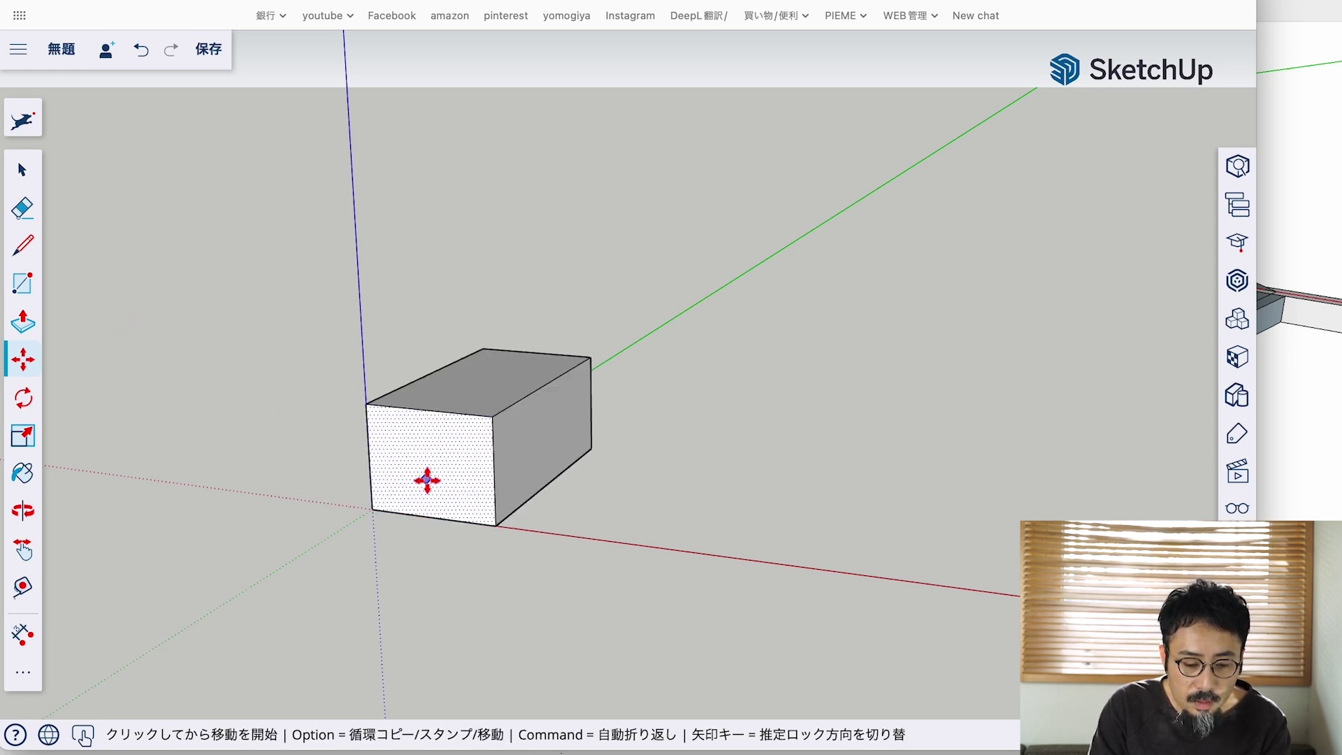
pyautogui.click(526, 455)
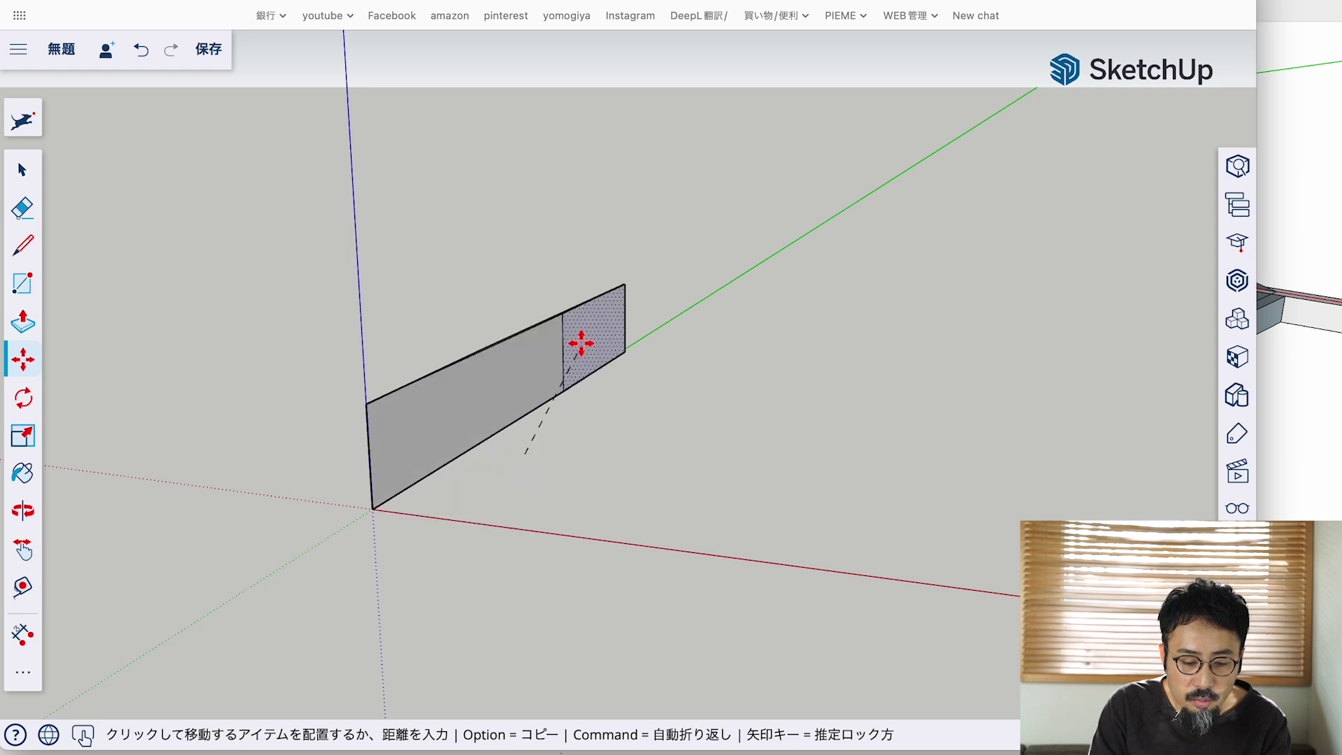
pyautogui.press('Escape')
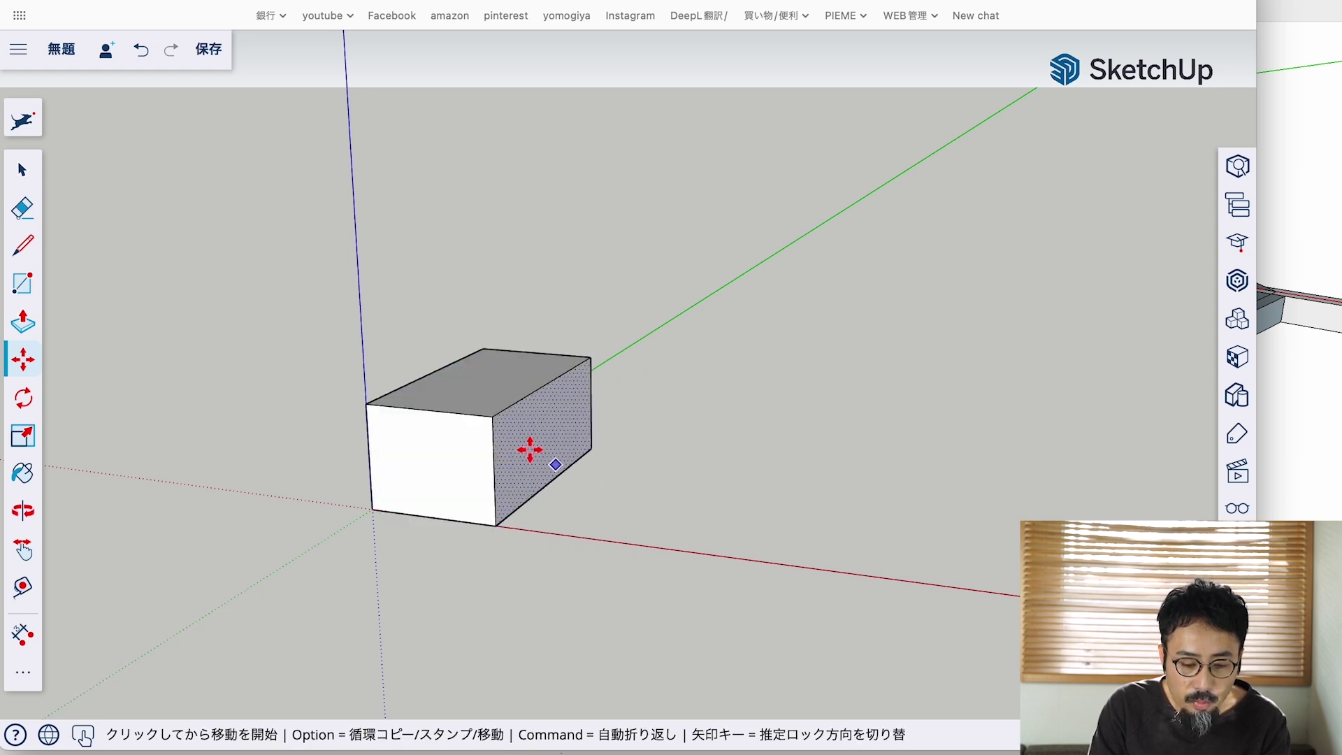
pyautogui.click(519, 438)
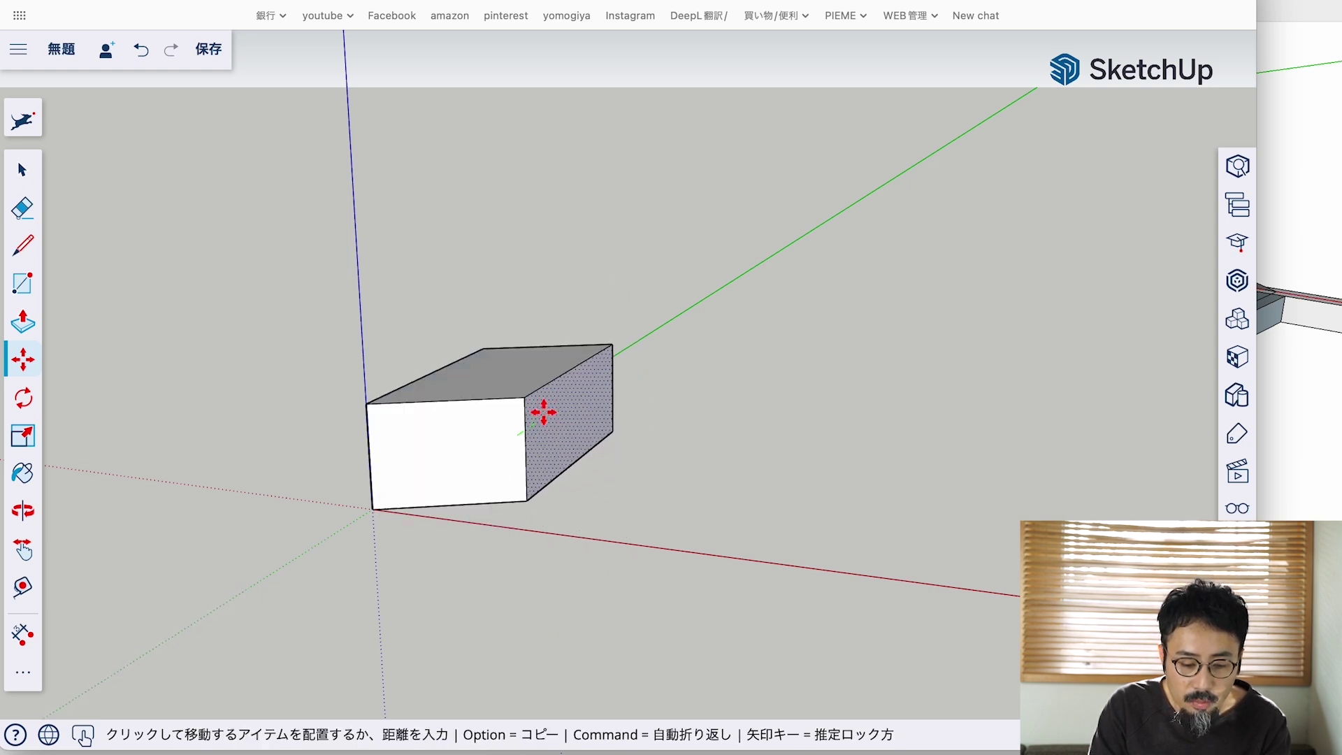
pyautogui.press('Escape')
pyautogui.click(11, 170)
pyautogui.moveTo(214, 248); pyautogui.dragTo(615, 553)
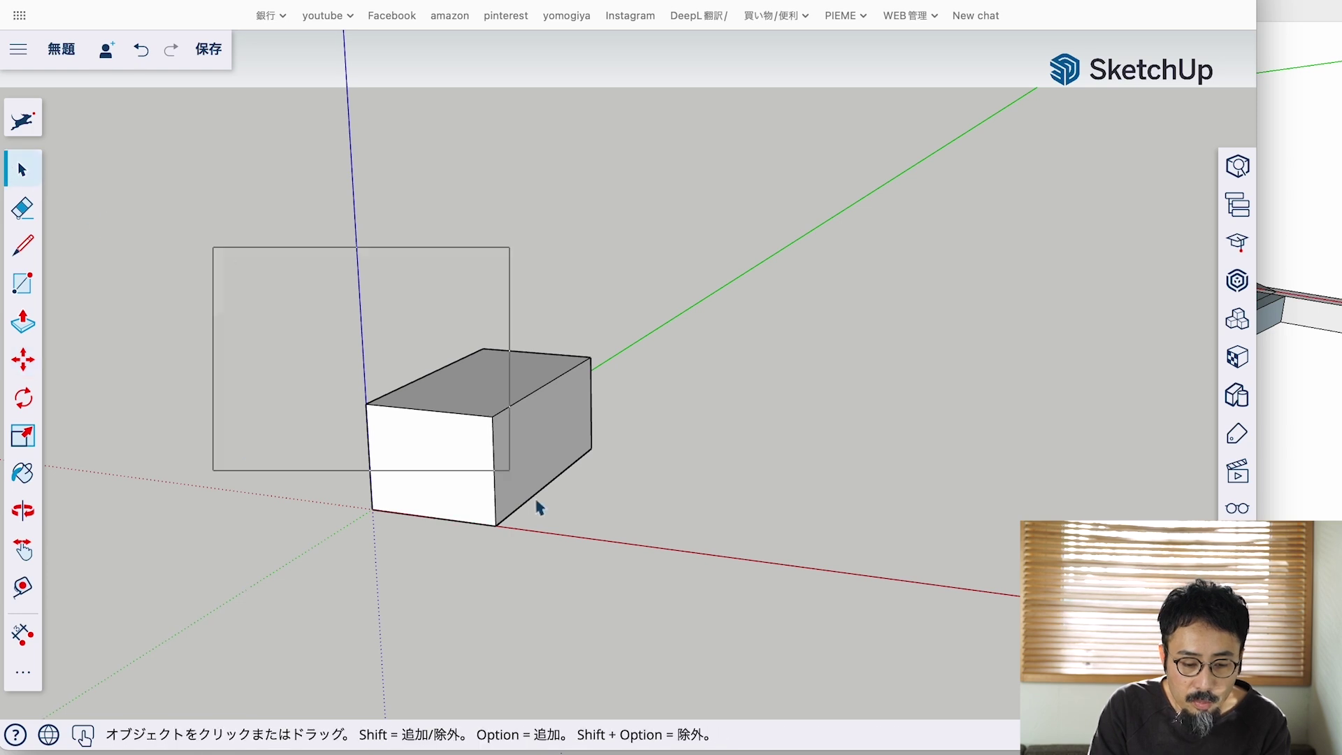
pyautogui.click(16, 367)
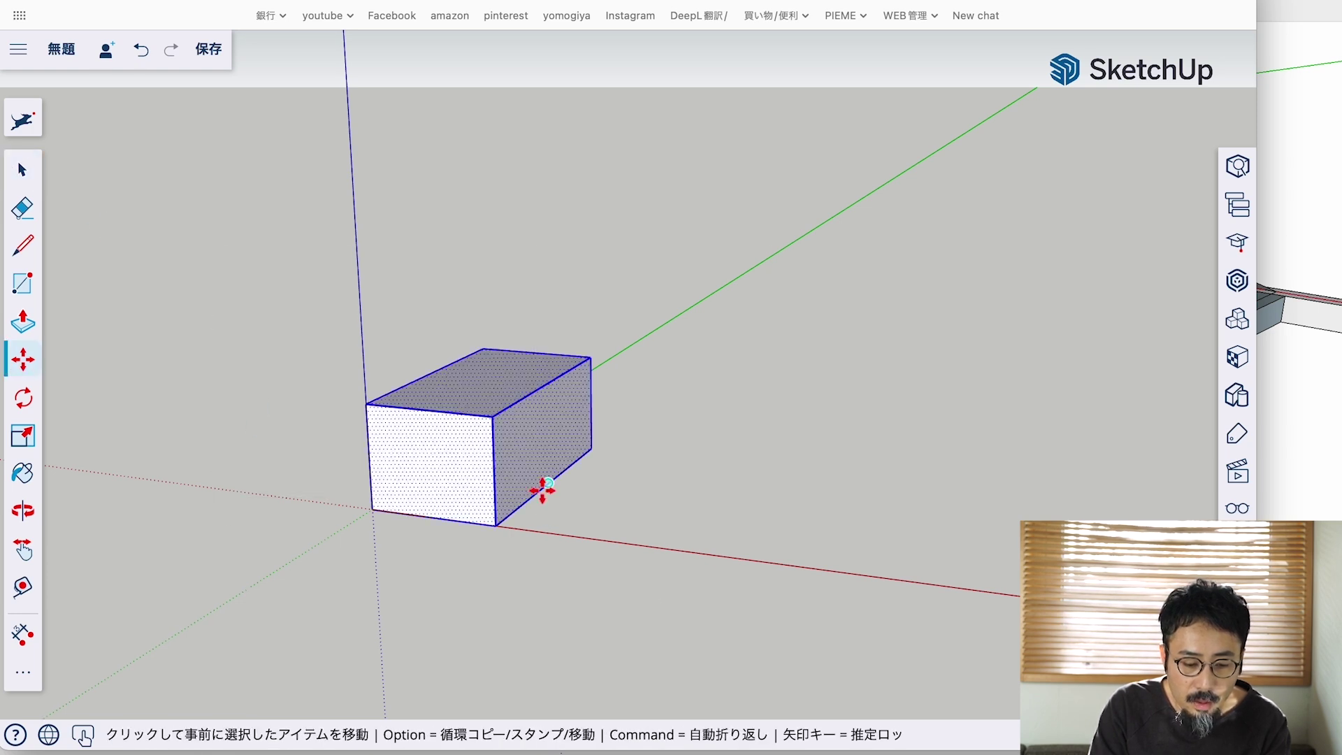
pyautogui.click(473, 459)
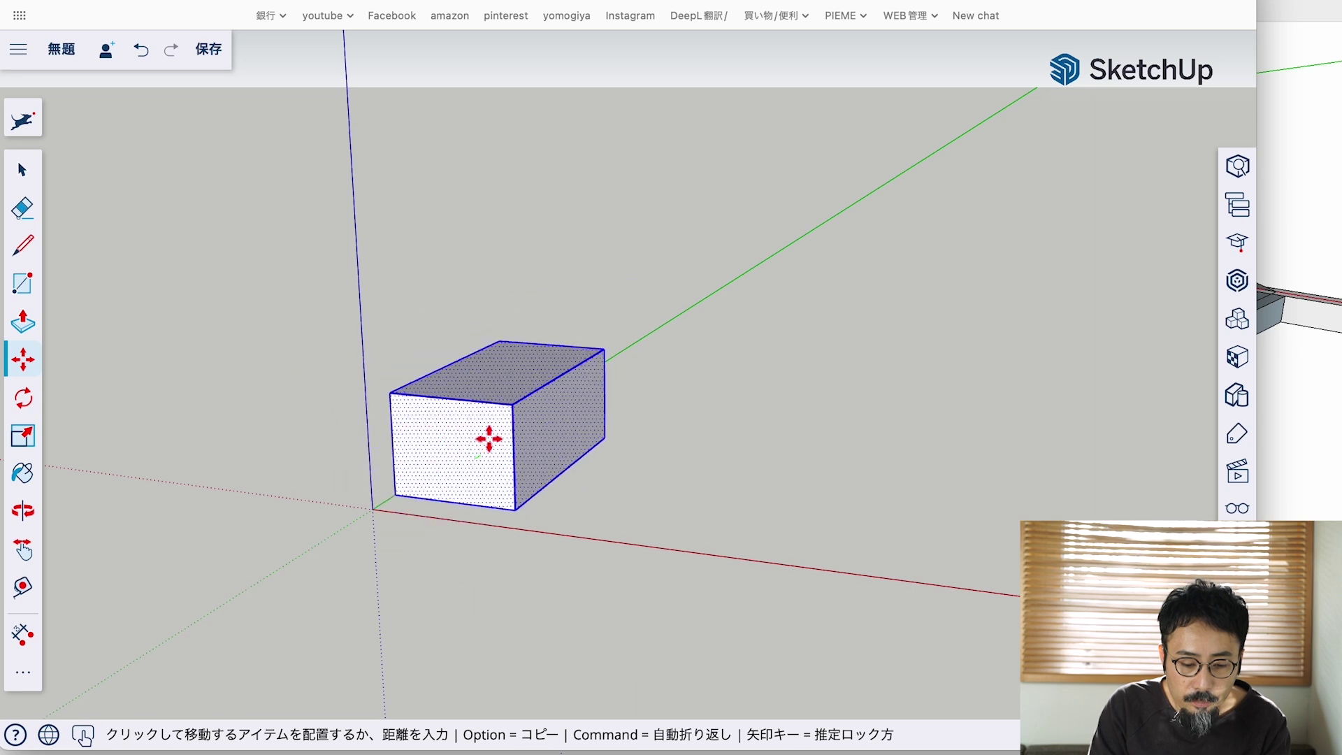
pyautogui.press('Escape')
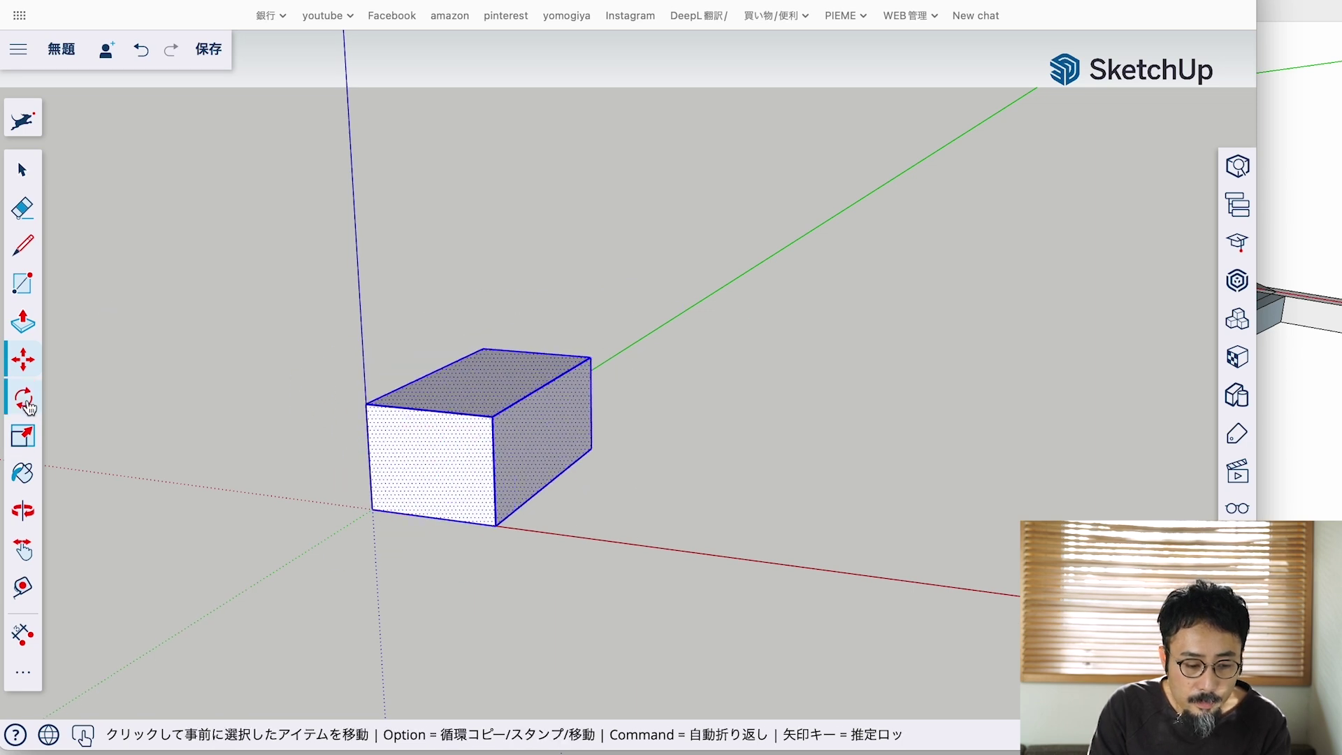
pyautogui.click(25, 401)
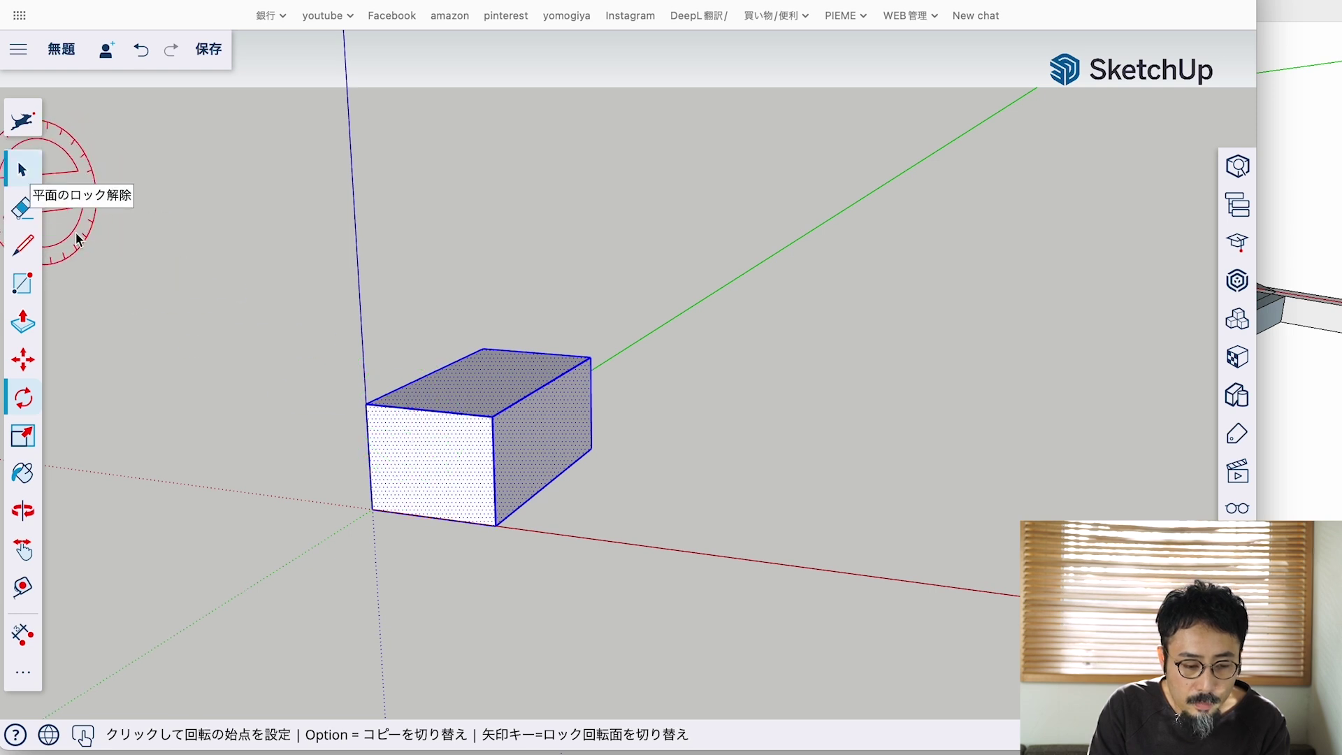
pyautogui.click(168, 330)
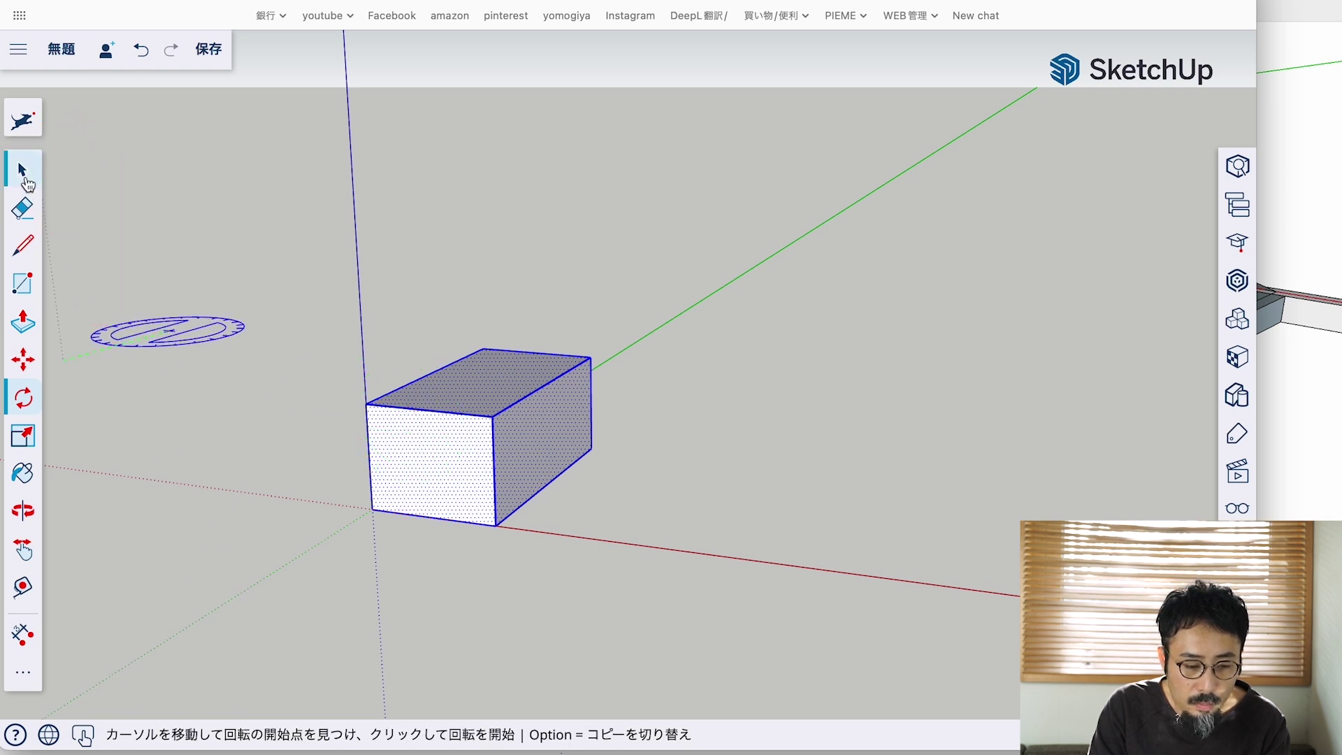
pyautogui.click(21, 170)
pyautogui.click(204, 313)
pyautogui.click(19, 400)
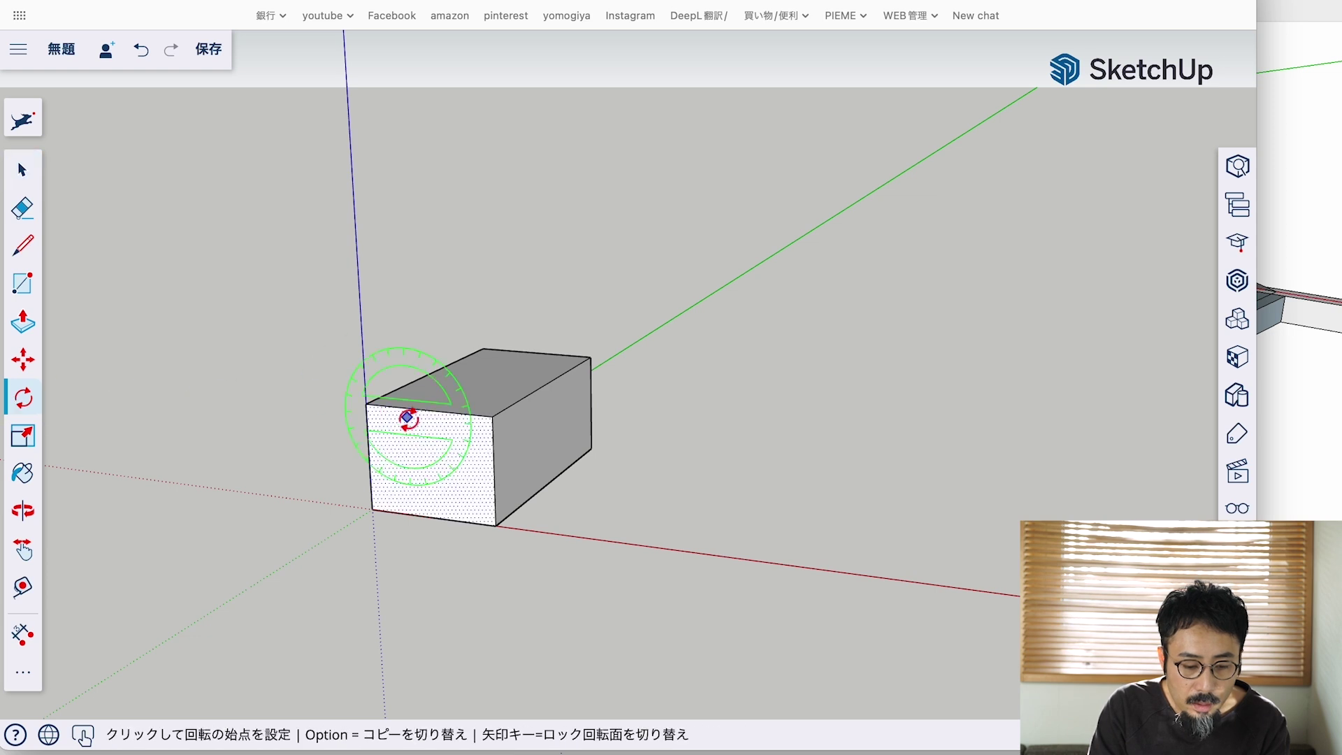
pyautogui.click(470, 394)
pyautogui.click(491, 367)
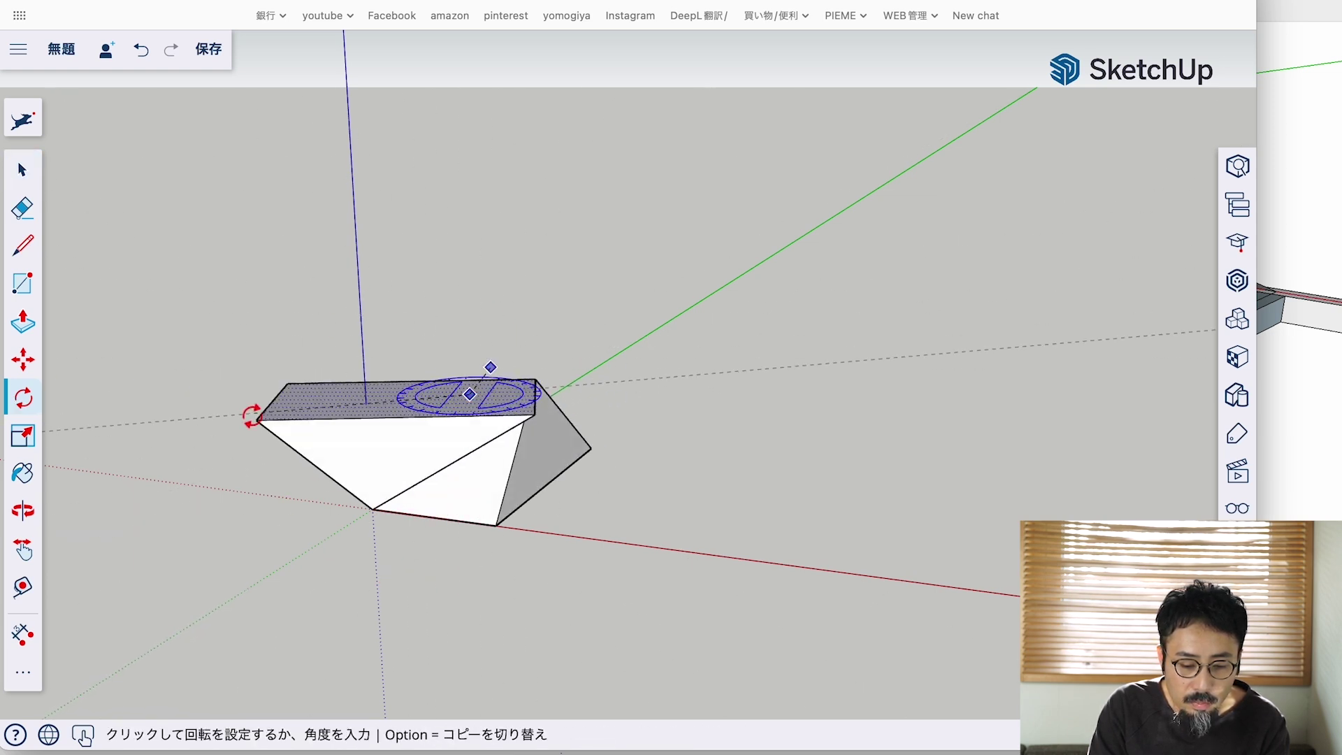
pyautogui.click(252, 414)
pyautogui.press('super+z')
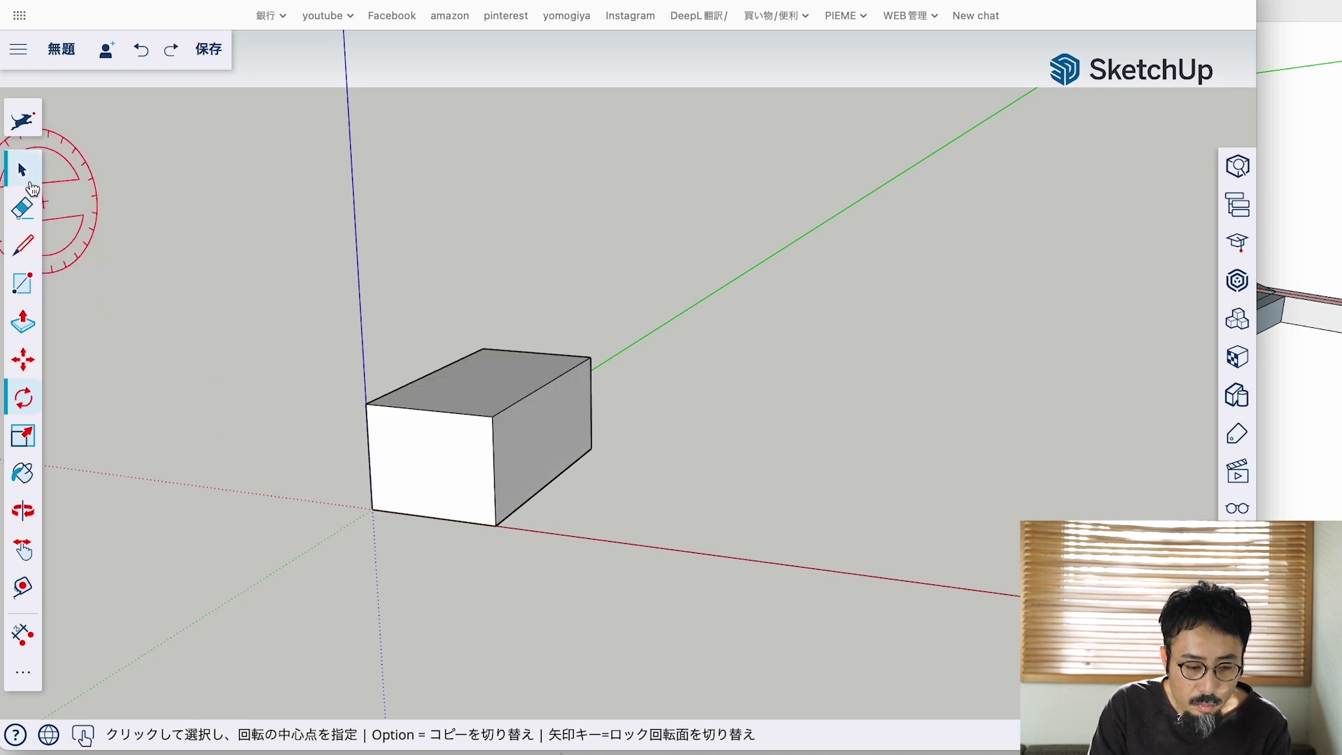
pyautogui.click(22, 169)
pyautogui.moveTo(245, 272); pyautogui.dragTo(722, 617)
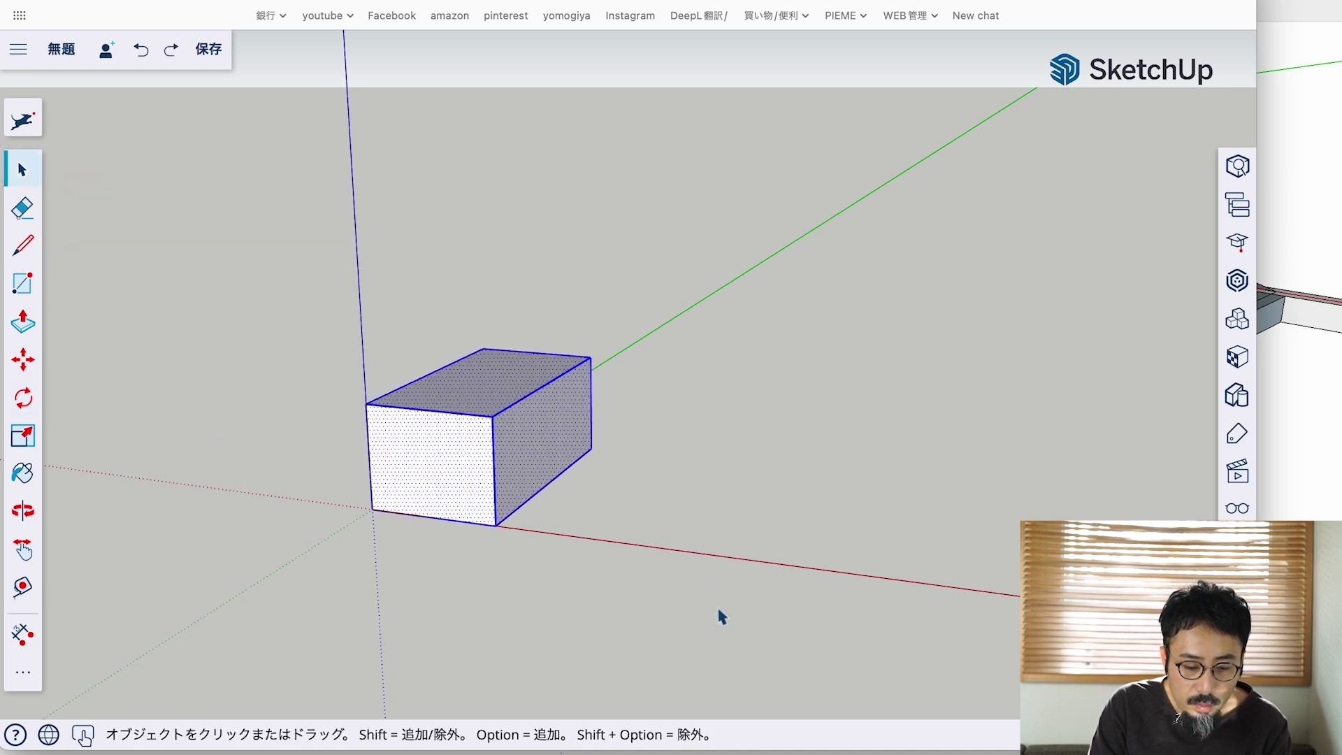
pyautogui.click(23, 399)
pyautogui.click(476, 370)
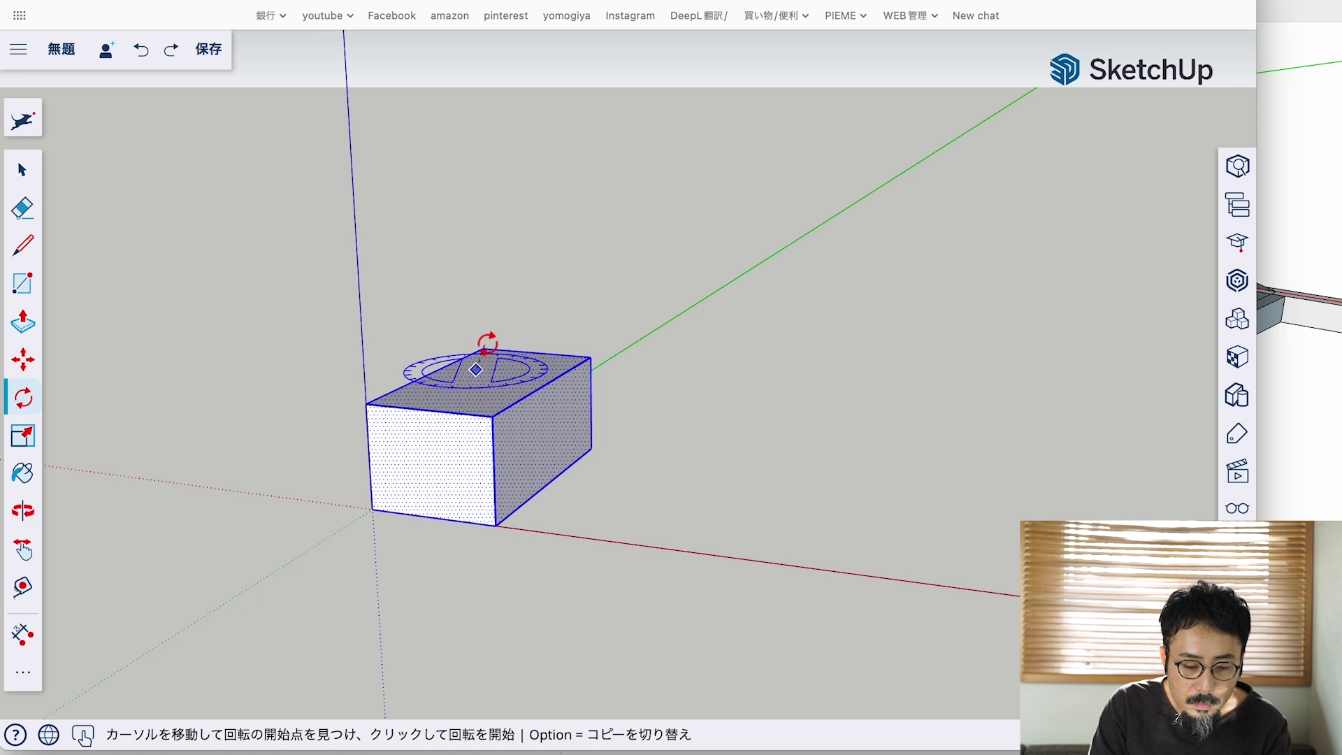
pyautogui.click(487, 344)
pyautogui.click(698, 319)
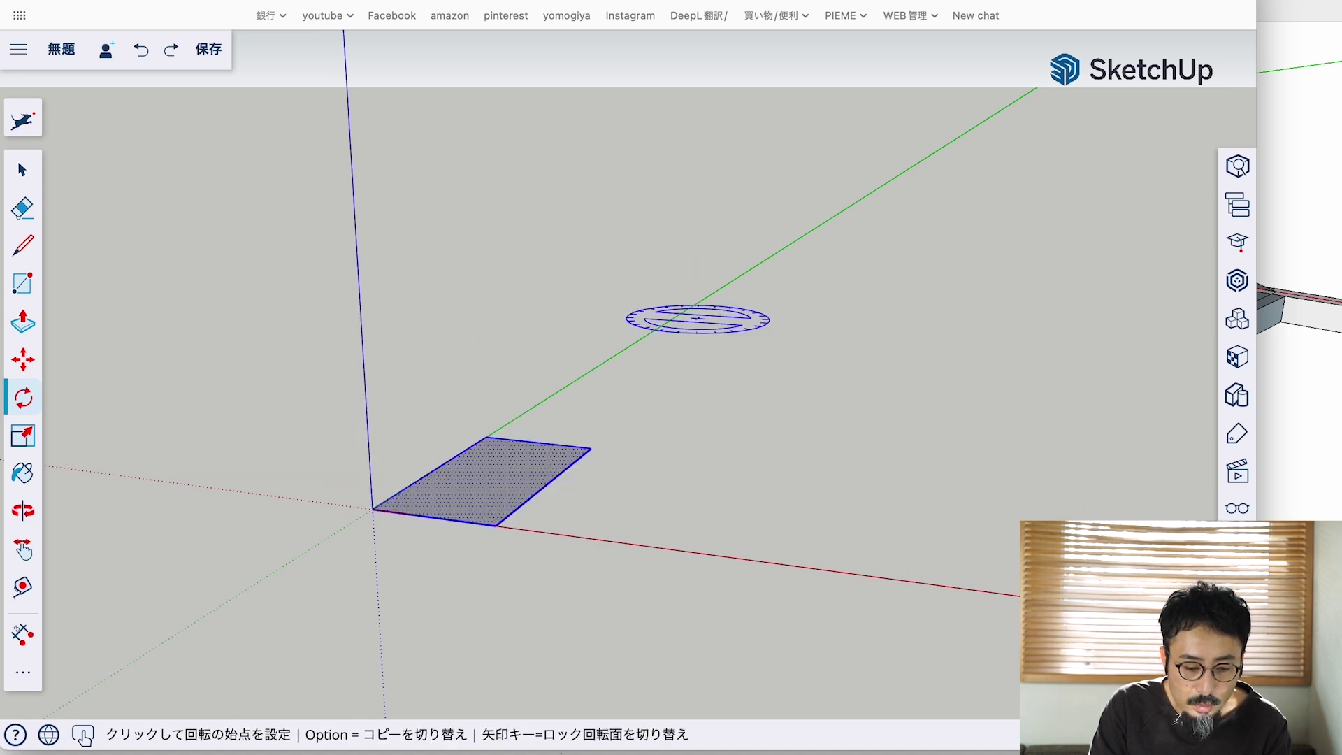
pyautogui.click(24, 322)
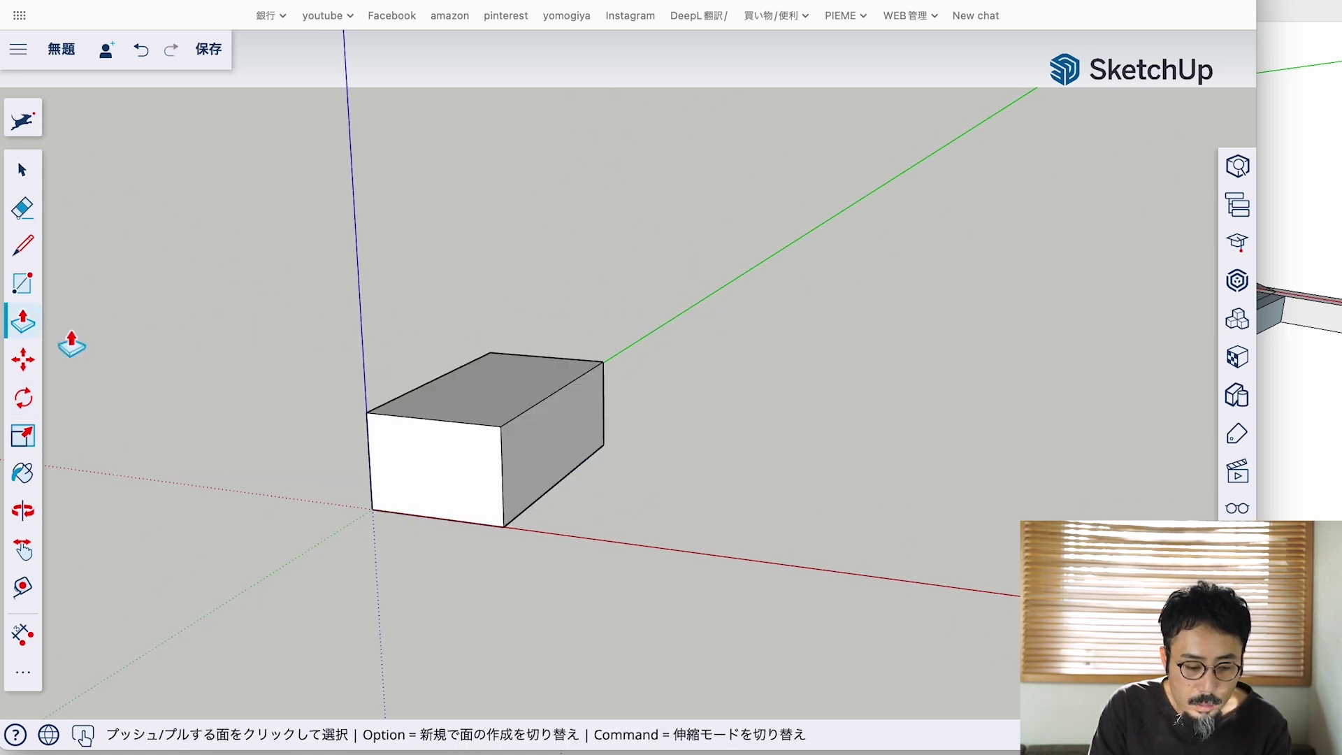
pyautogui.click(26, 436)
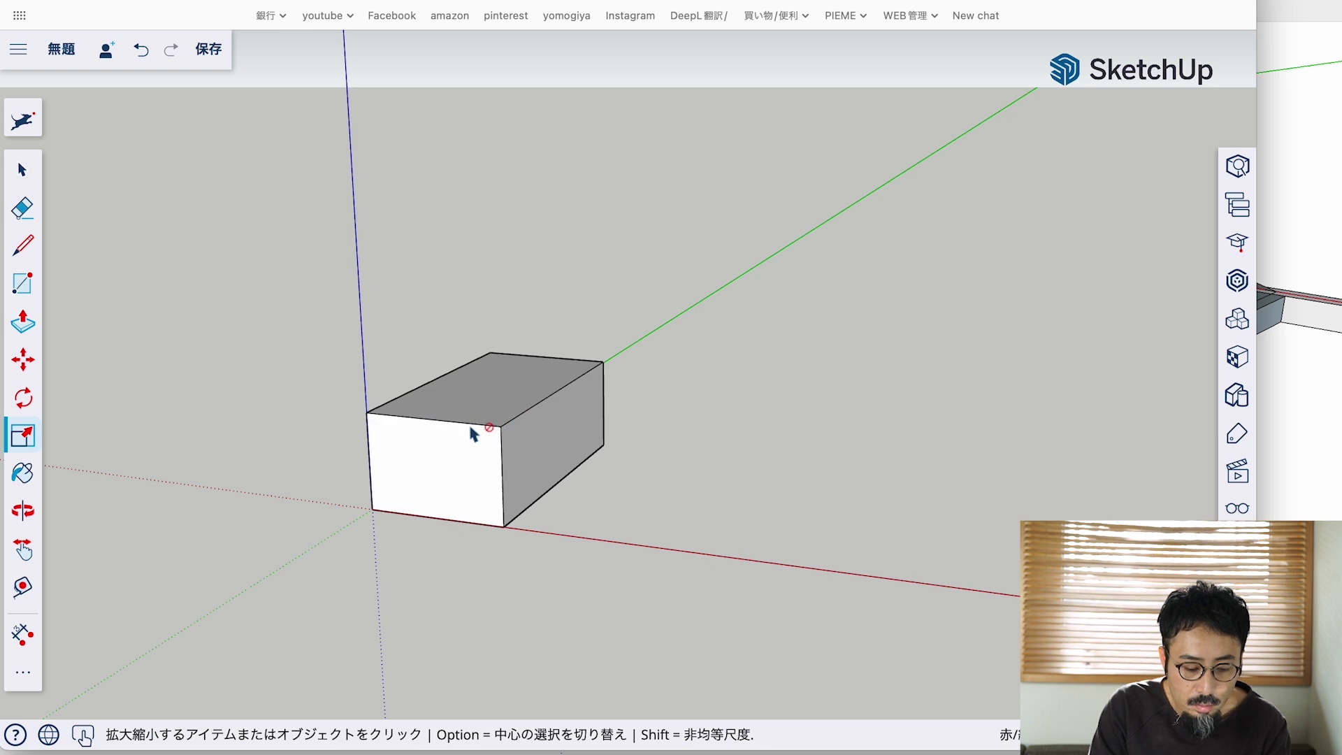
pyautogui.click(22, 169)
pyautogui.moveTo(285, 287); pyautogui.dragTo(905, 585)
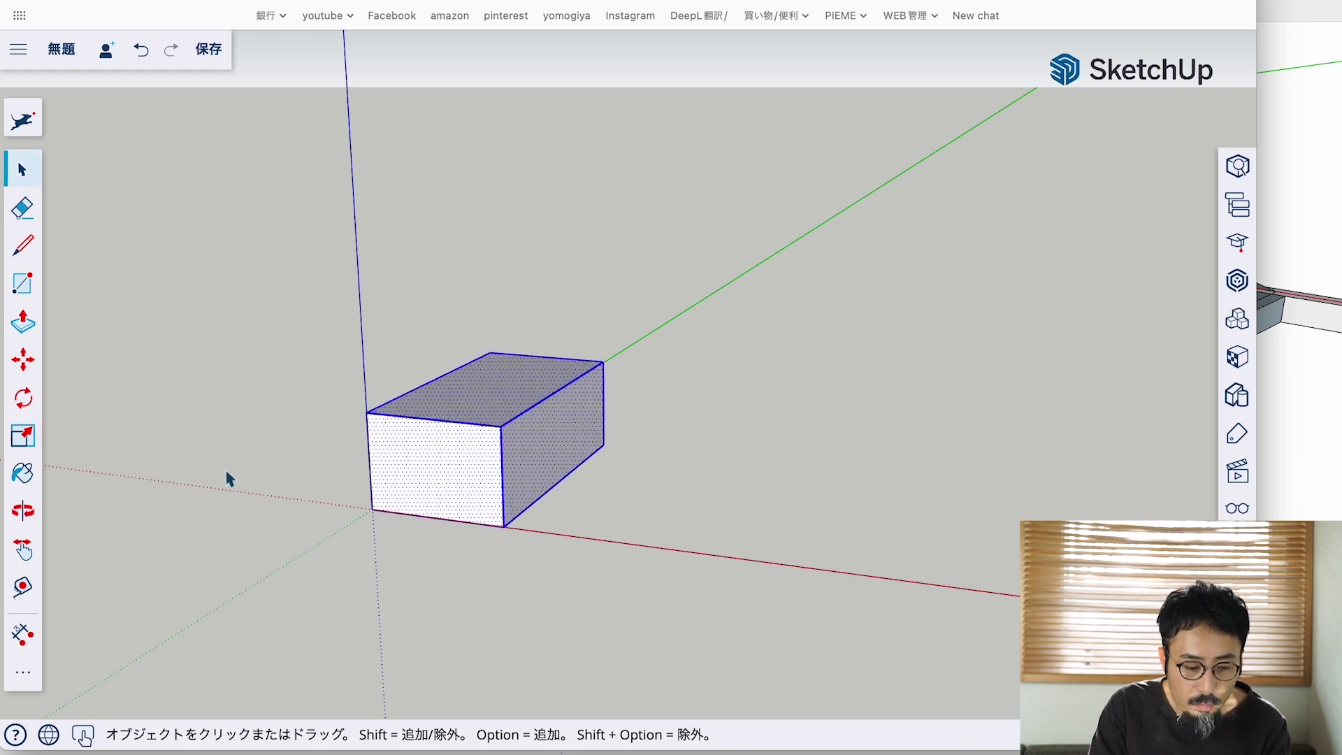
pyautogui.click(15, 437)
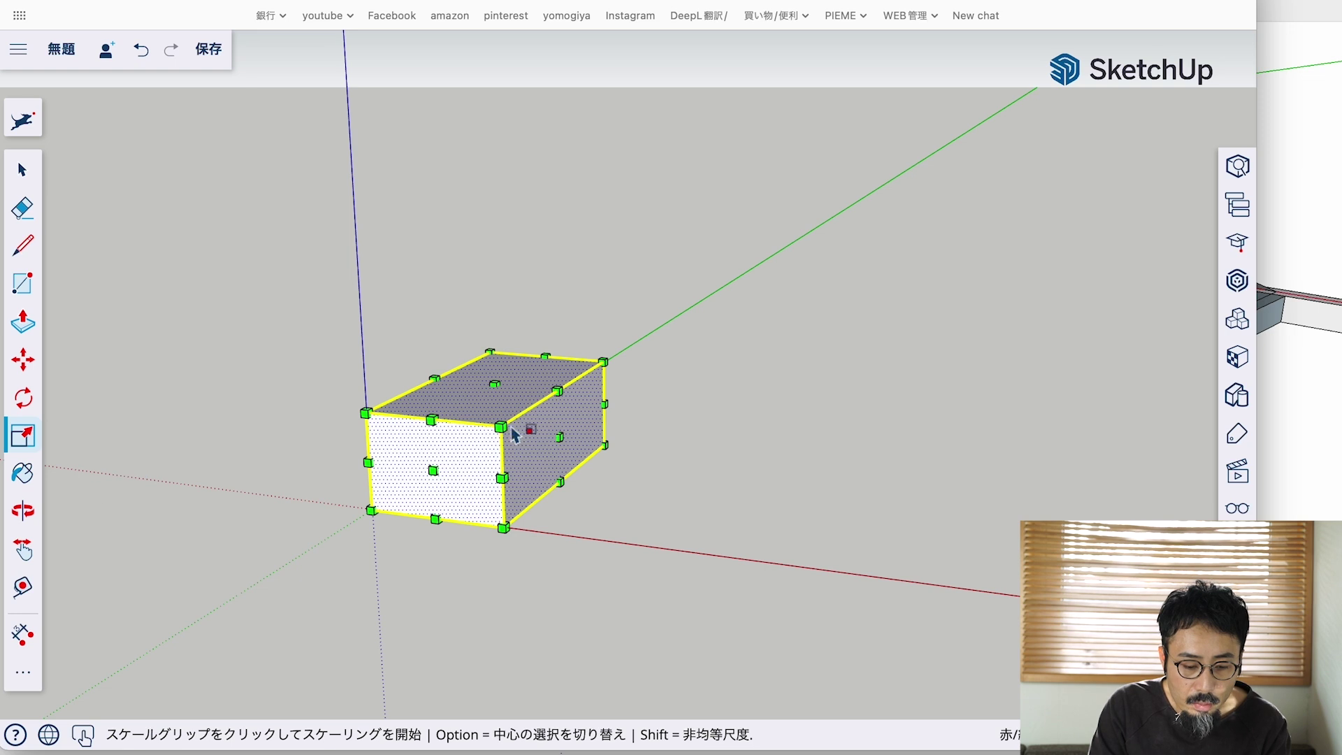
pyautogui.click(501, 432)
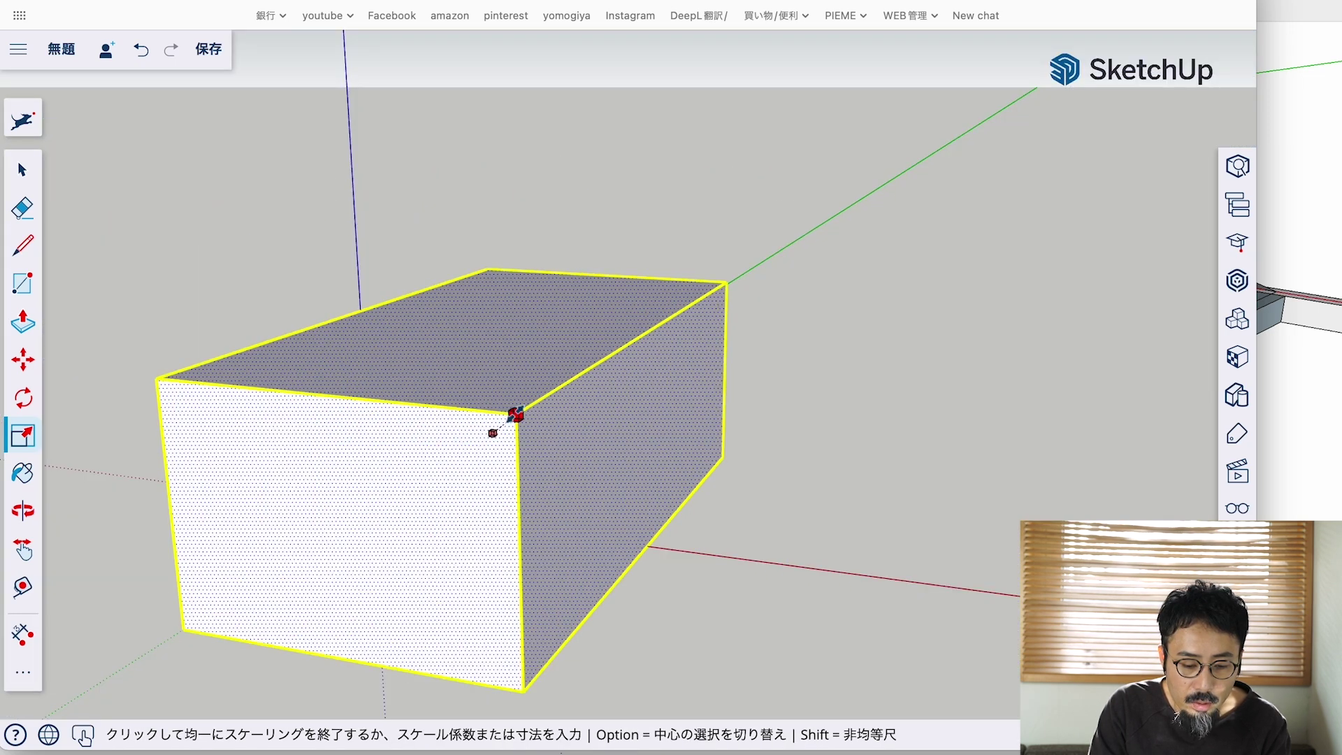
pyautogui.click(519, 414)
pyautogui.hotkey('ctrl', 'z')
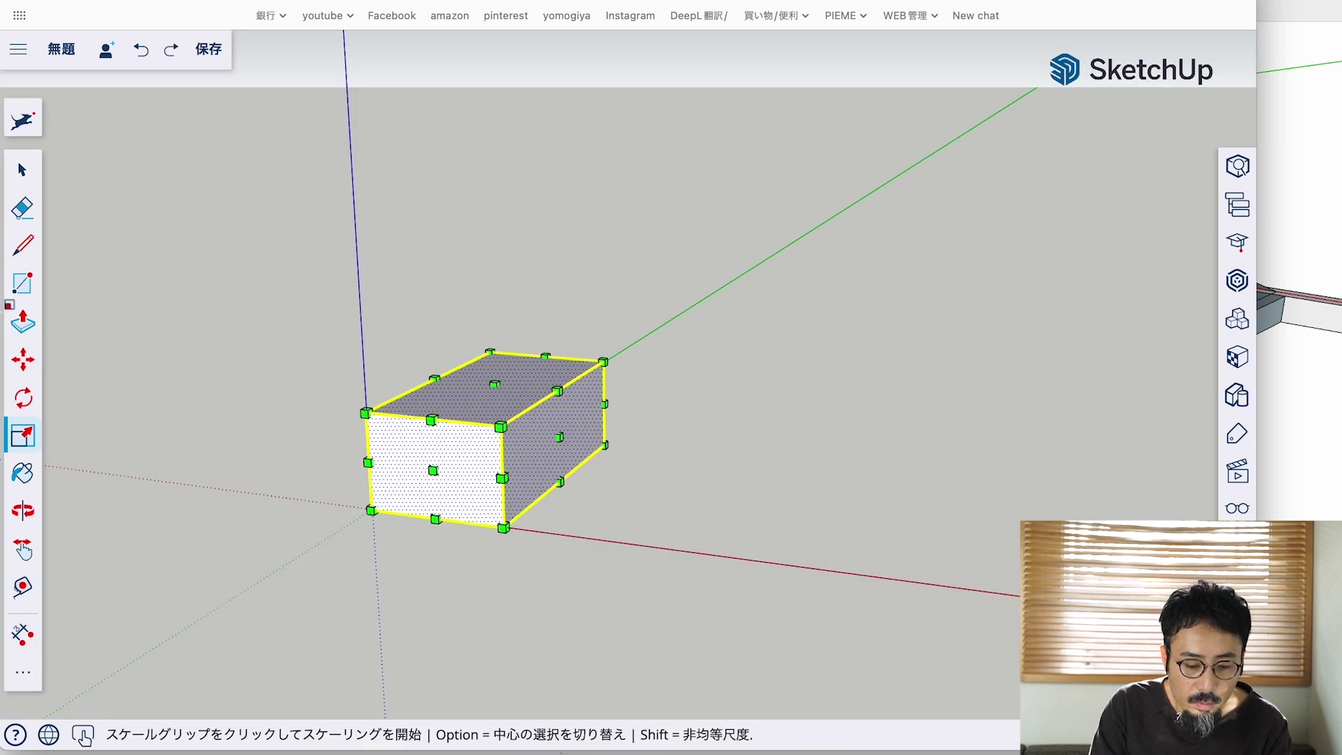
pyautogui.click(9, 184)
# Step: Paint the box's top face with the salmon Ty_Skin colour
pyautogui.click(21, 472)
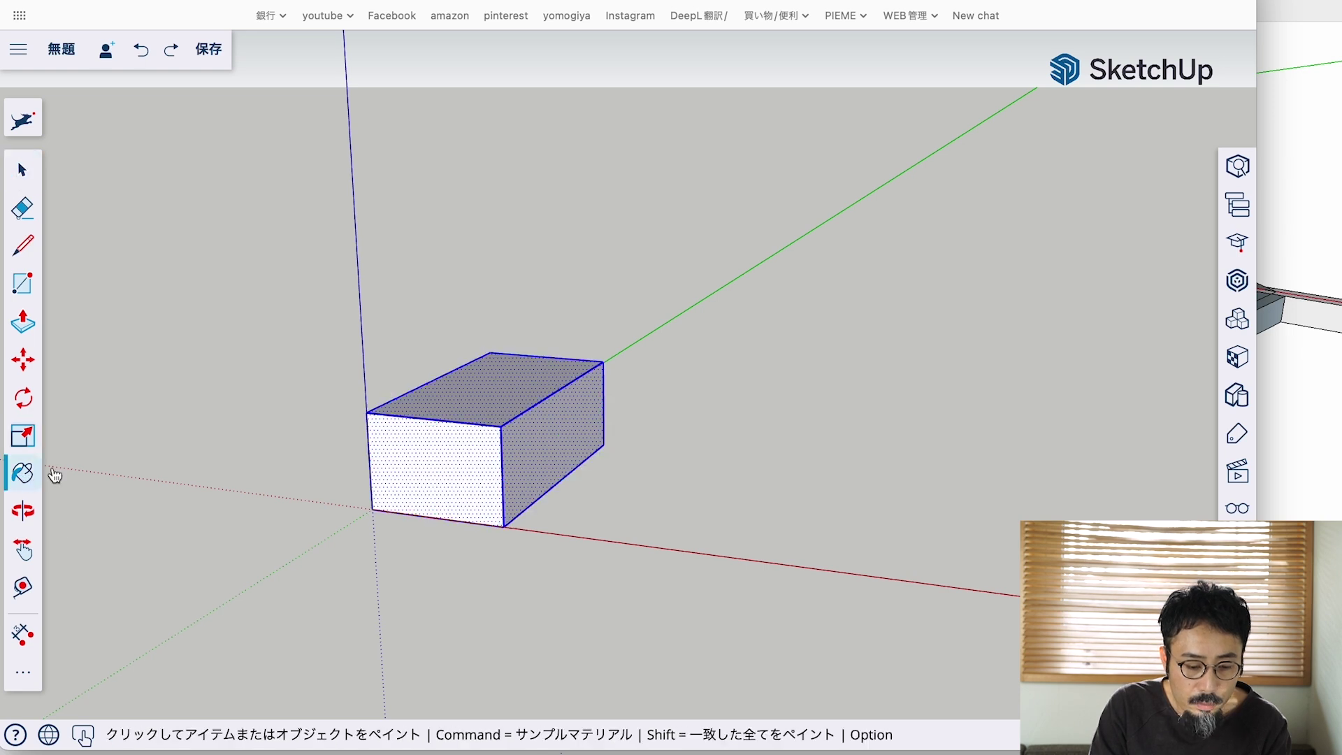
pyautogui.click(22, 169)
pyautogui.click(227, 342)
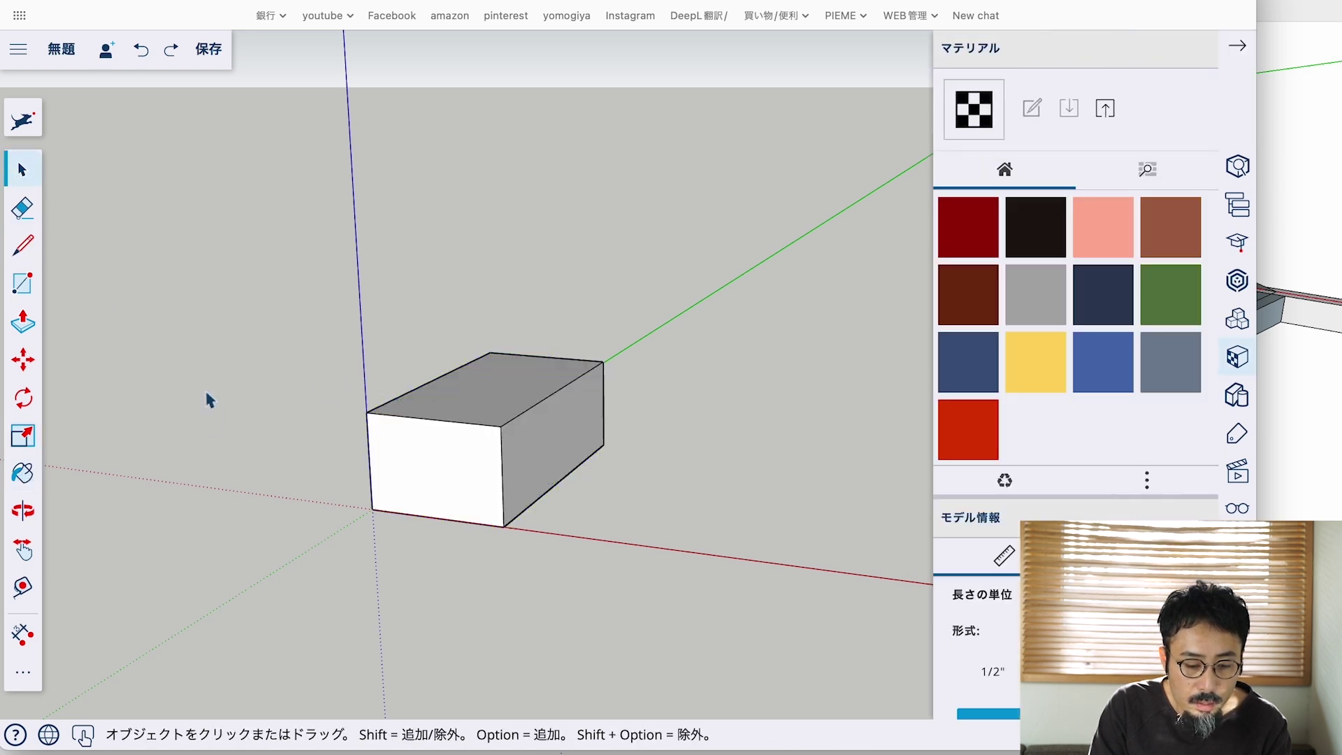
pyautogui.click(22, 472)
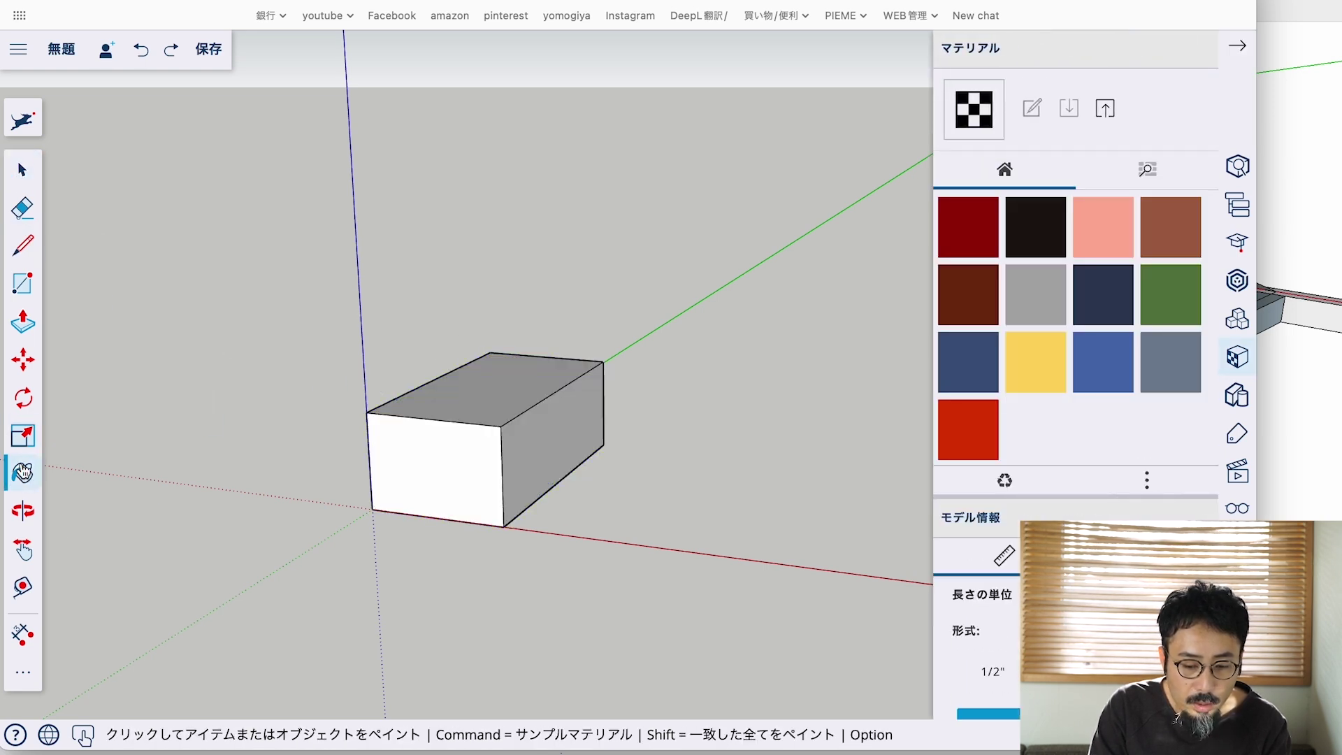
pyautogui.click(1103, 227)
pyautogui.click(492, 403)
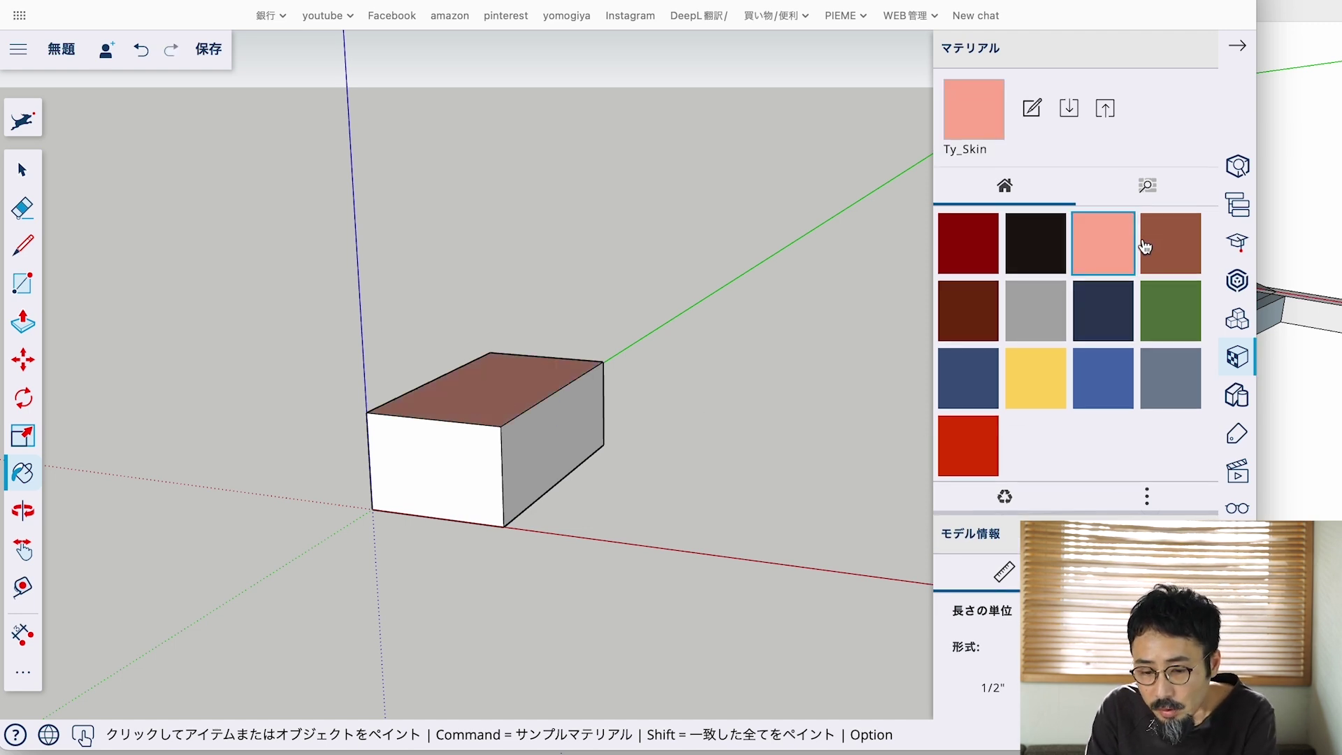
# Step: Paint the box's front, top and right faces with light wood from 木材
pyautogui.click(1153, 184)
pyautogui.scroll(-1, 1103, 388)
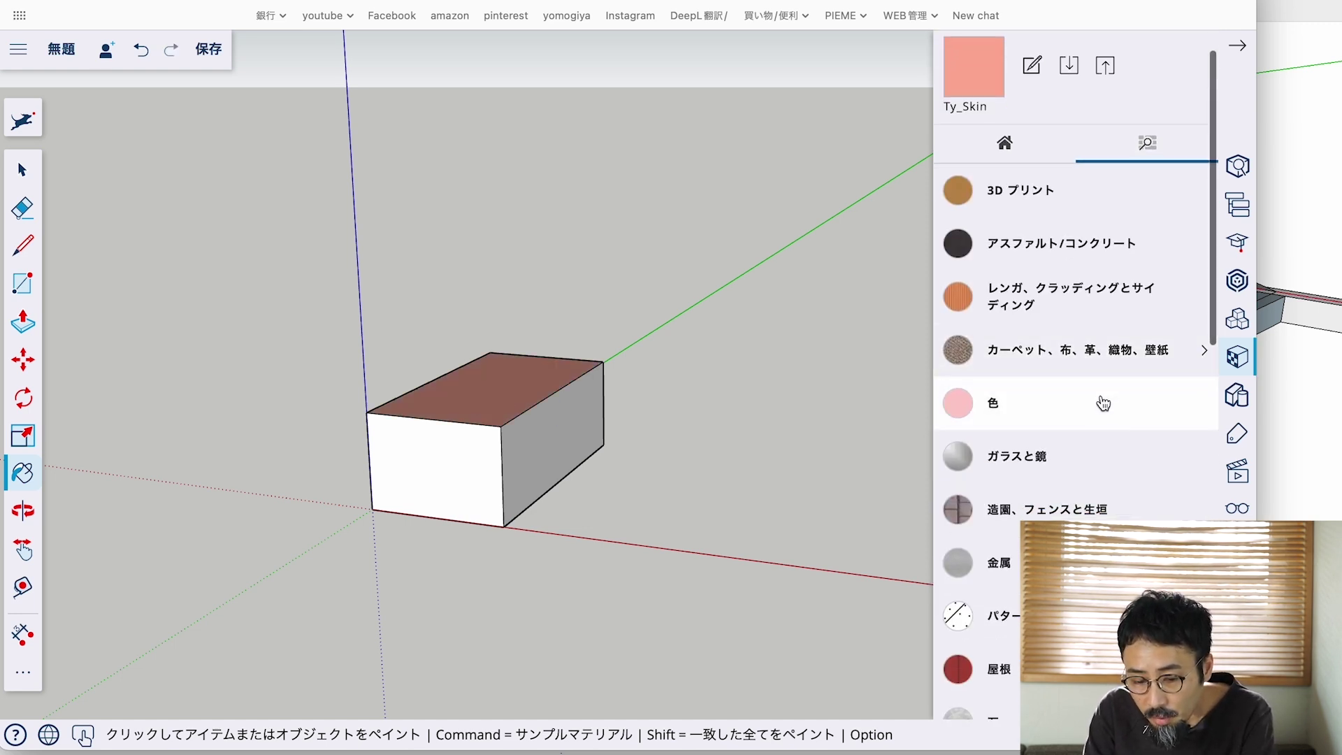
pyautogui.scroll(-2, 1101, 420)
pyautogui.scroll(-2, 1101, 435)
pyautogui.scroll(-6, 1087, 428)
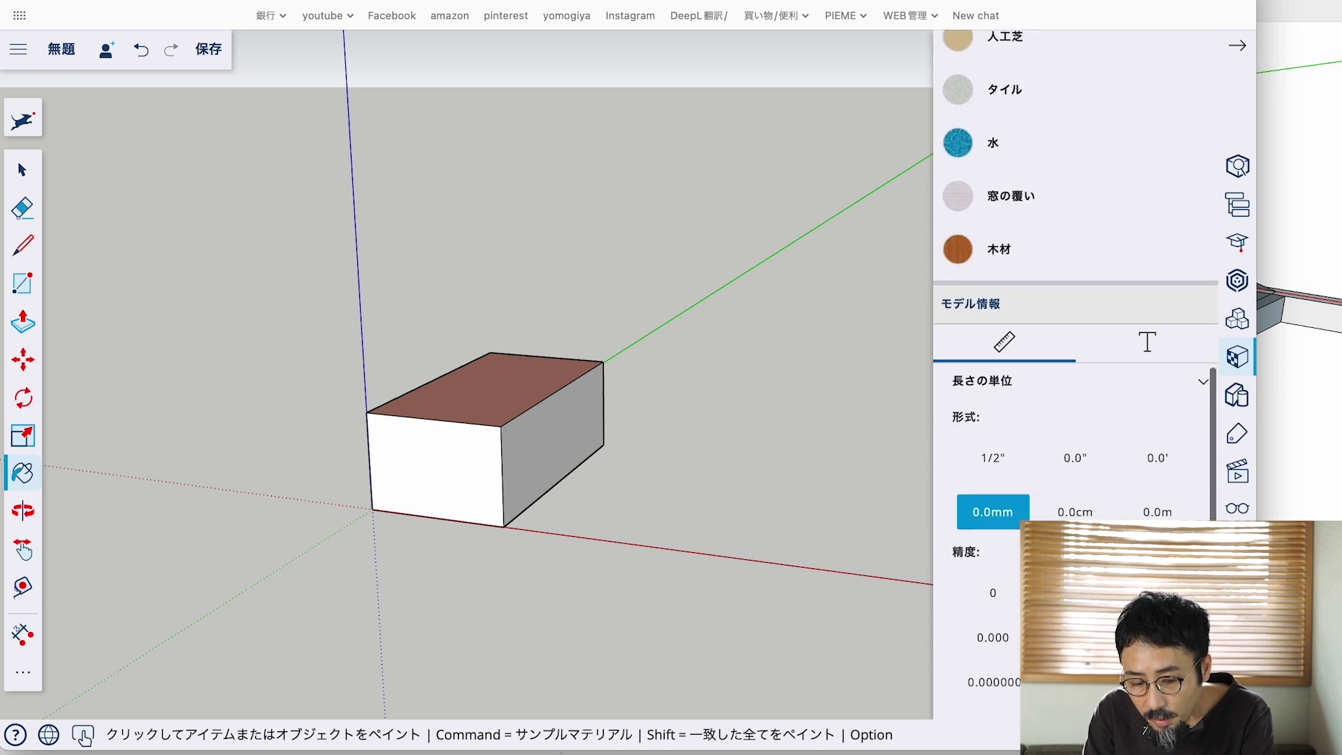
pyautogui.scroll(-1, 1081, 420)
pyautogui.scroll(3, 1069, 398)
pyautogui.click(1053, 407)
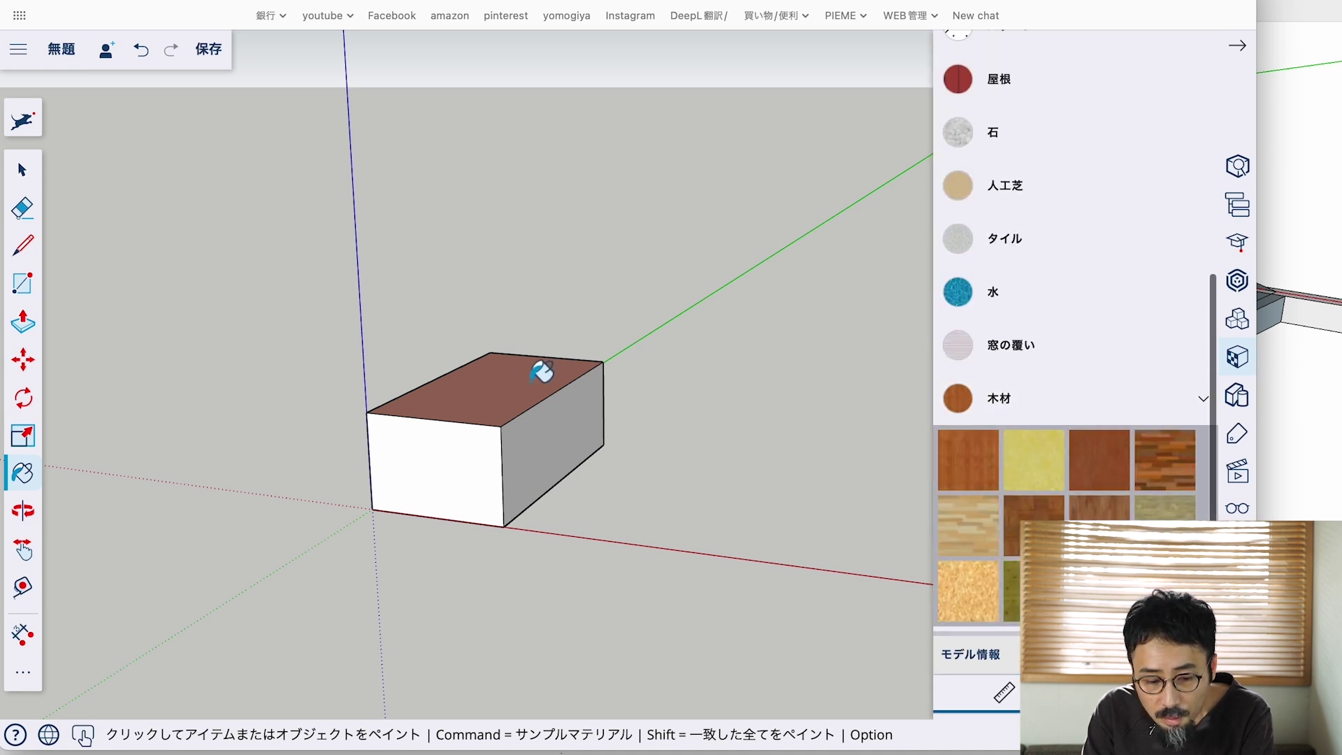
pyautogui.click(567, 405)
pyautogui.click(971, 520)
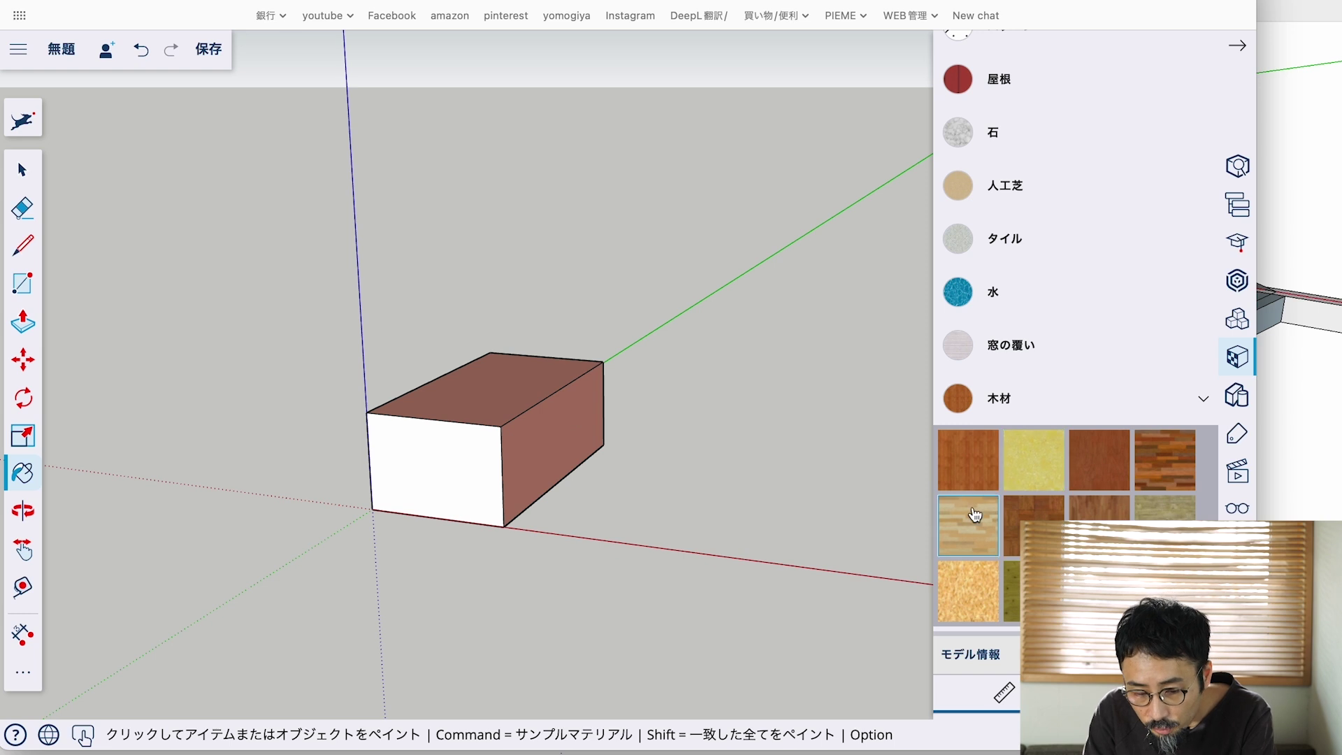
pyautogui.click(409, 437)
pyautogui.click(507, 412)
pyautogui.click(569, 434)
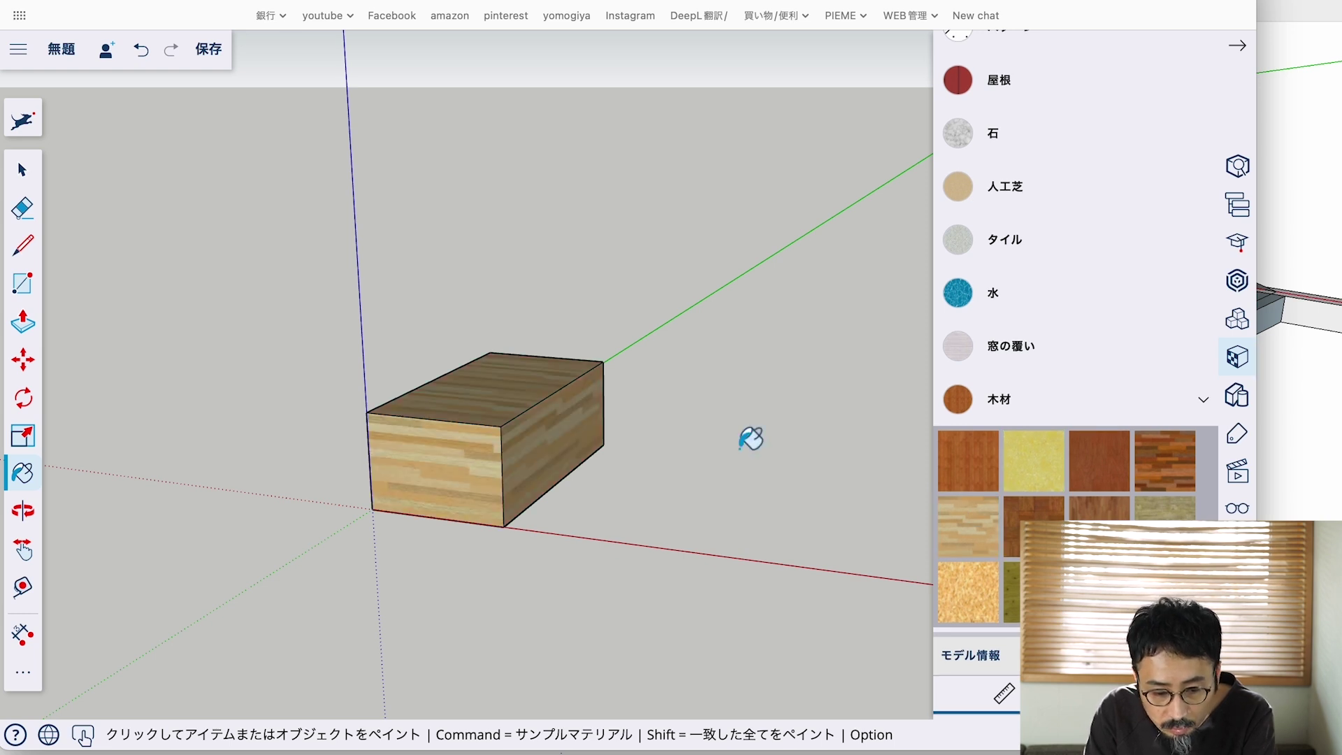
# Step: Repaint the top, front and right faces with white marble from タイル
pyautogui.click(1008, 256)
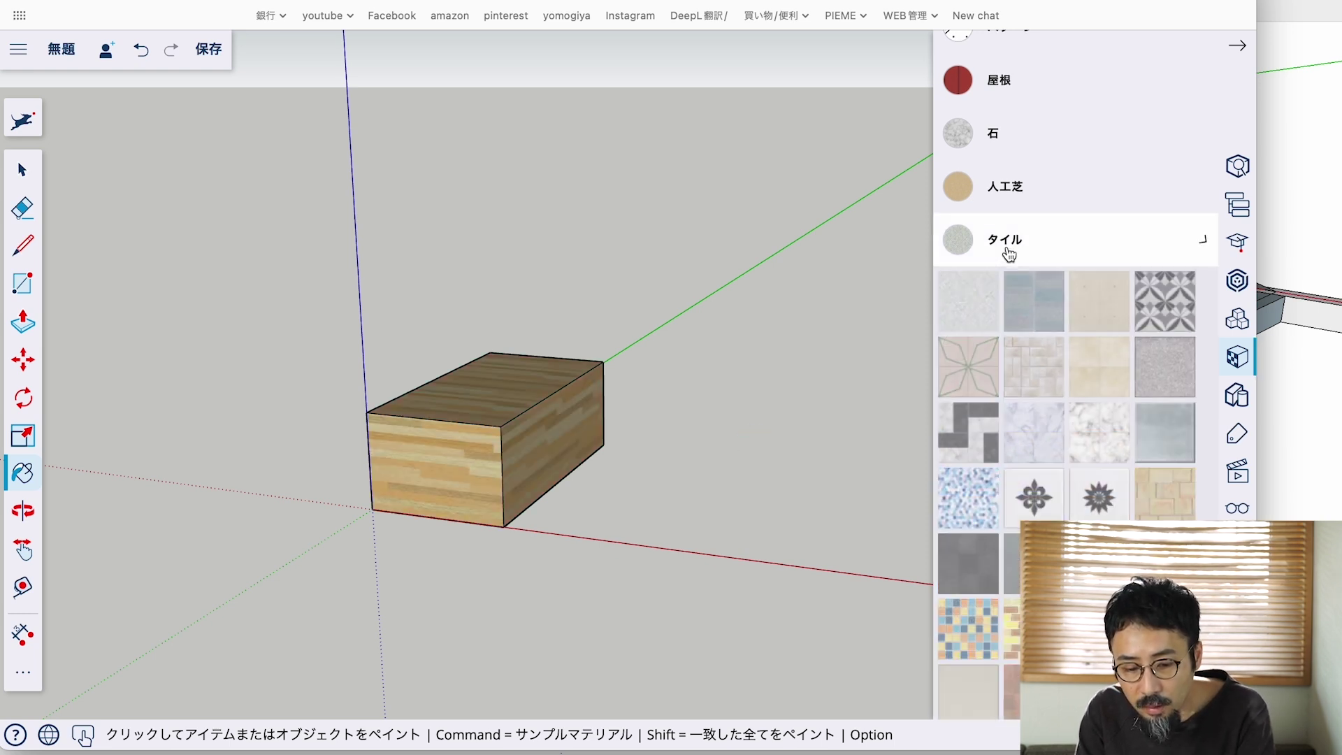
pyautogui.click(1042, 451)
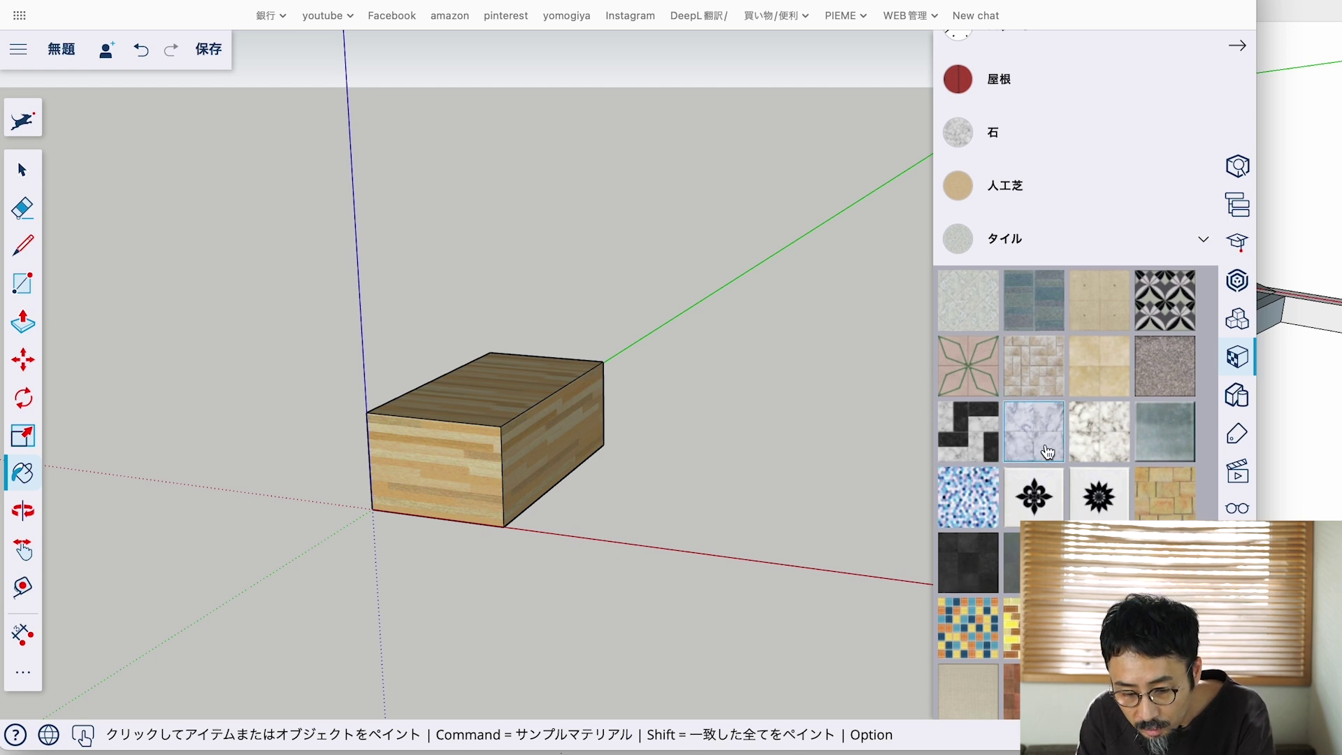
pyautogui.click(493, 414)
pyautogui.click(472, 445)
pyautogui.click(579, 438)
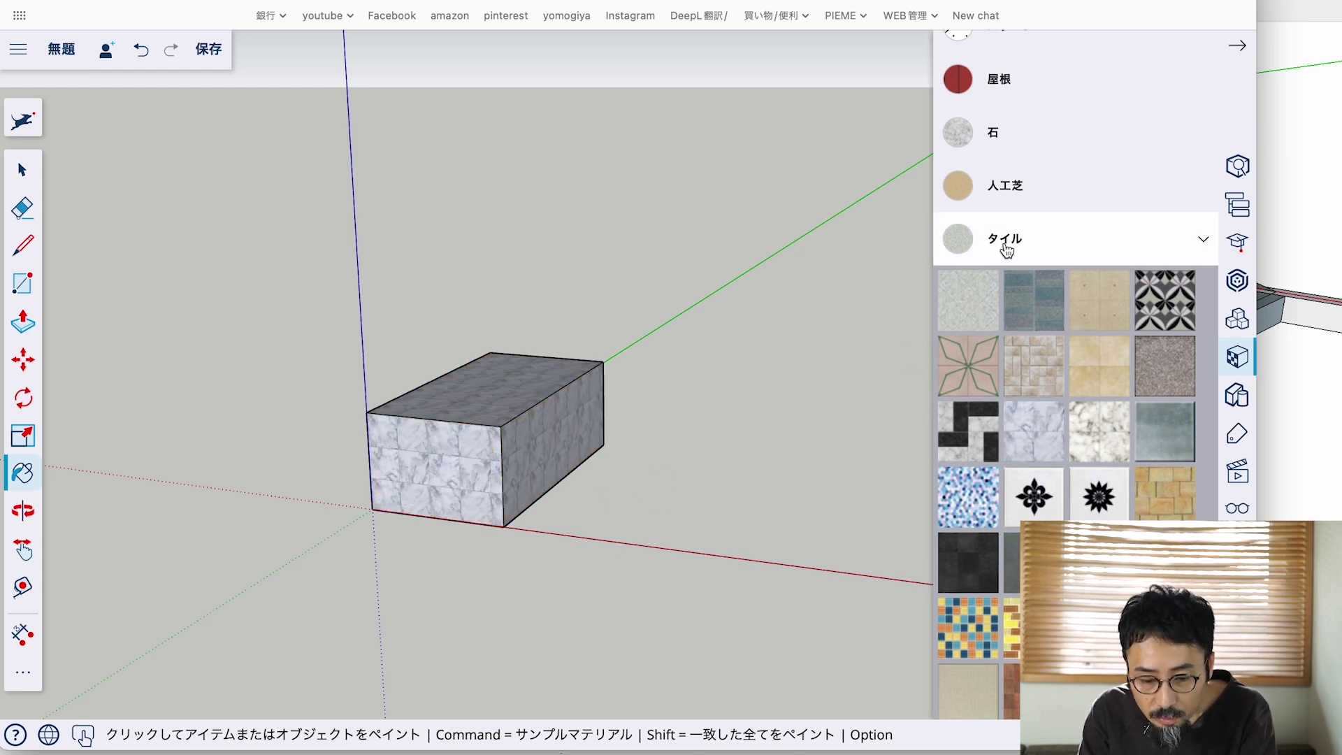
pyautogui.click(25, 168)
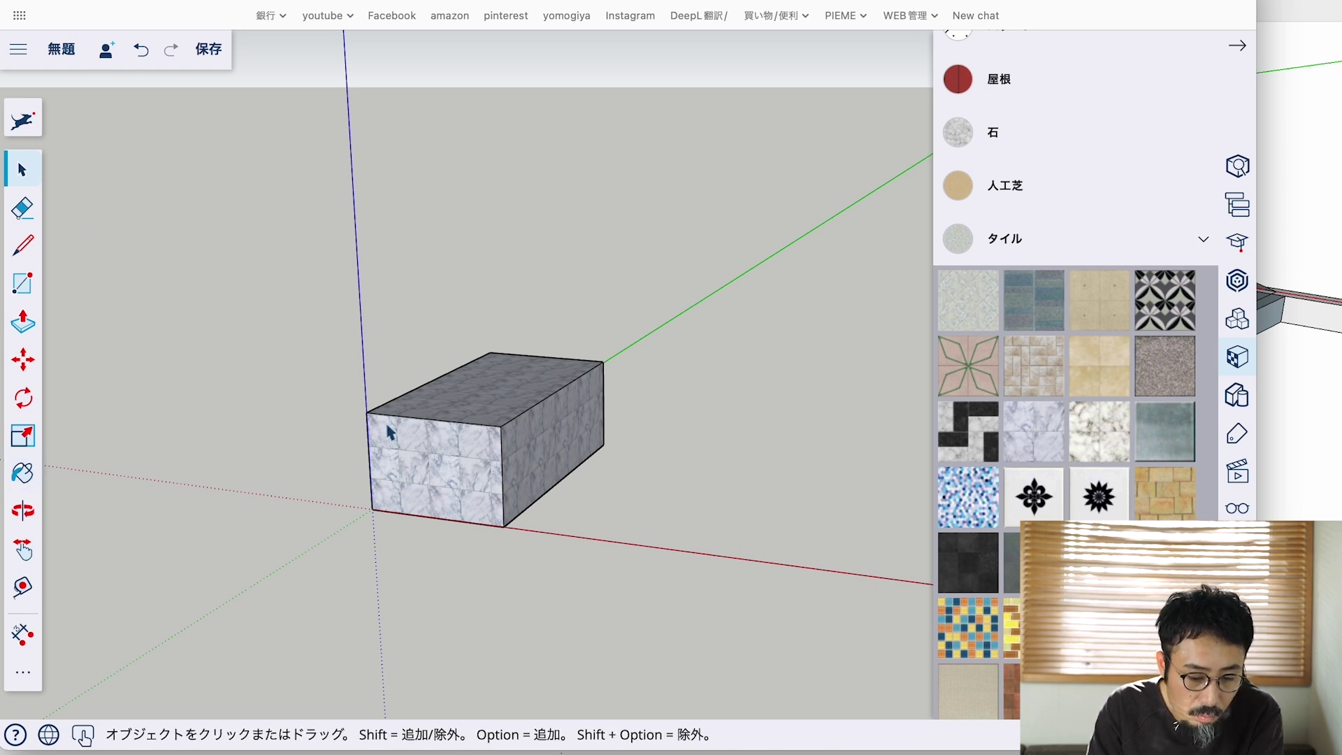
pyautogui.click(1238, 46)
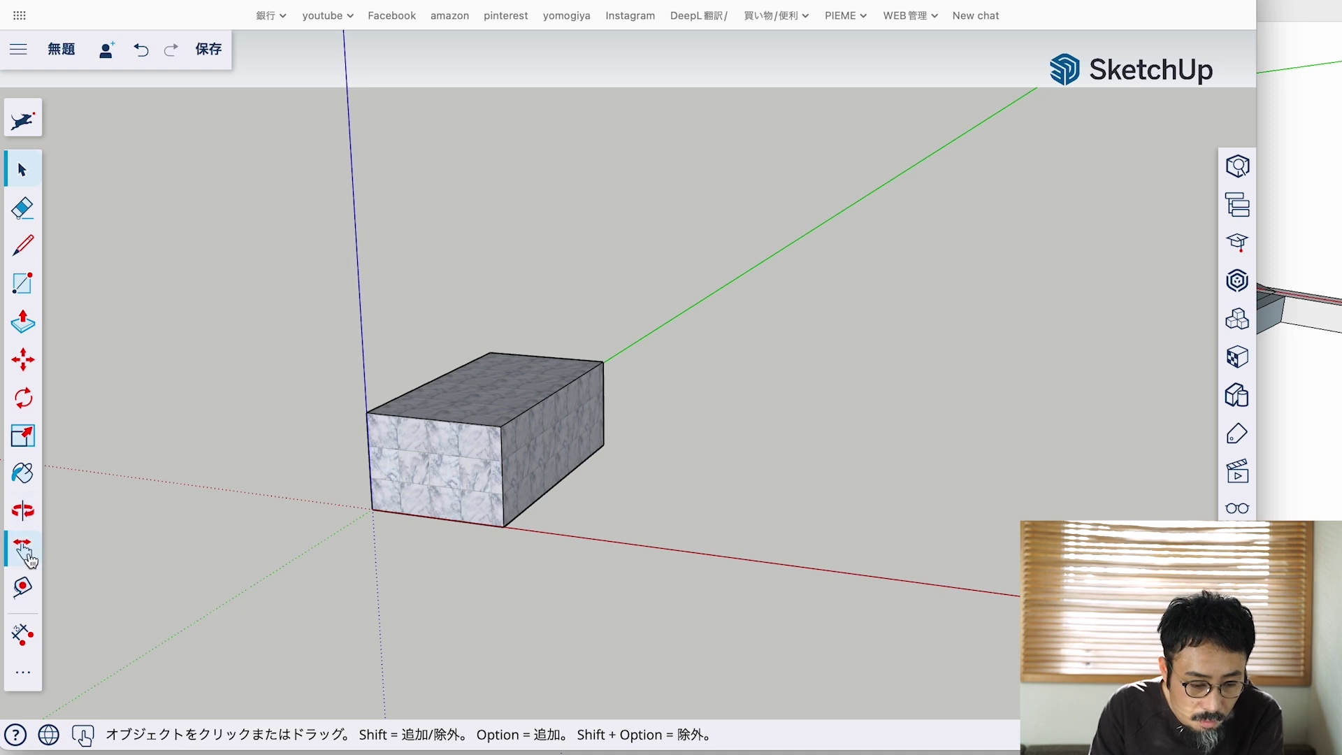
pyautogui.click(23, 511)
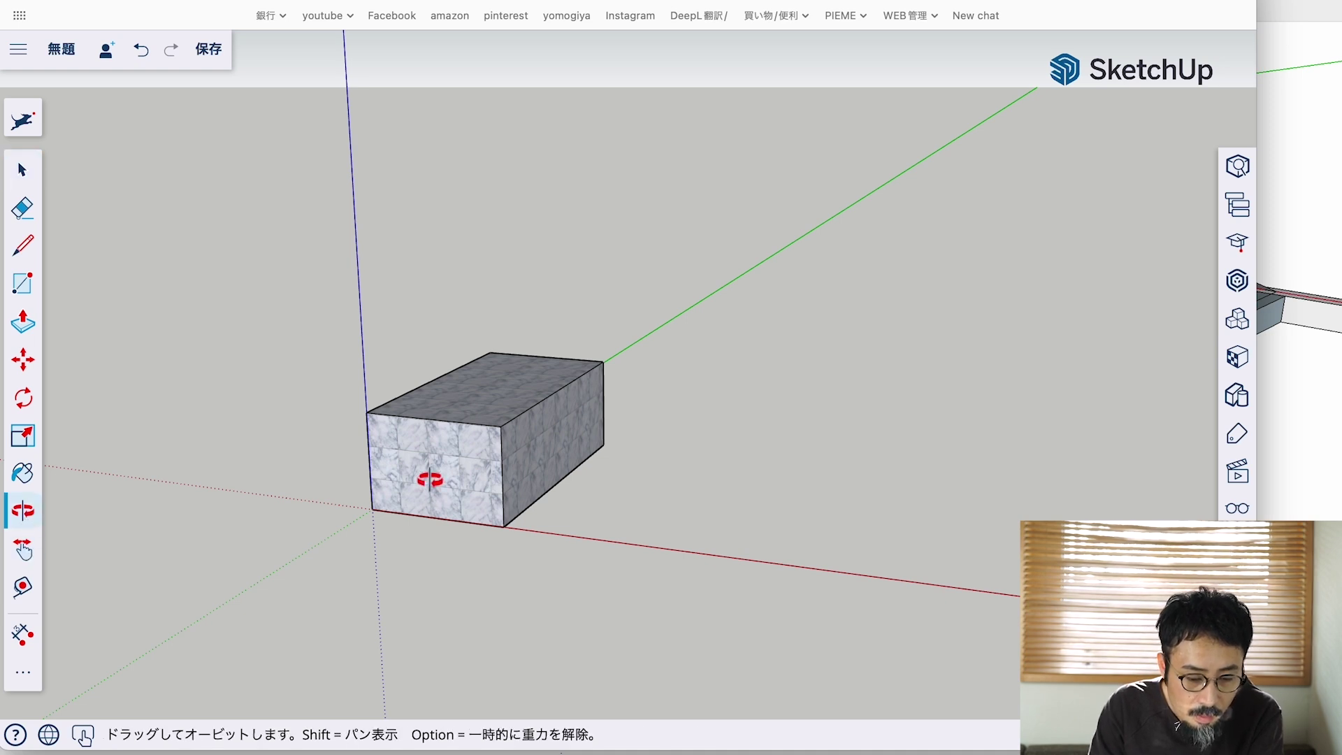
pyautogui.moveTo(430, 480)
pyautogui.mouseDown()
pyautogui.moveTo(95, 492)
pyautogui.moveTo(568, 397)
pyautogui.moveTo(585, 300)
pyautogui.moveTo(503, 515)
pyautogui.moveTo(578, 363)
pyautogui.moveTo(626, 409)
pyautogui.moveTo(509, 414)
pyautogui.moveTo(518, 393)
pyautogui.moveTo(423, 401)
pyautogui.moveTo(473, 391)
pyautogui.mouseUp()
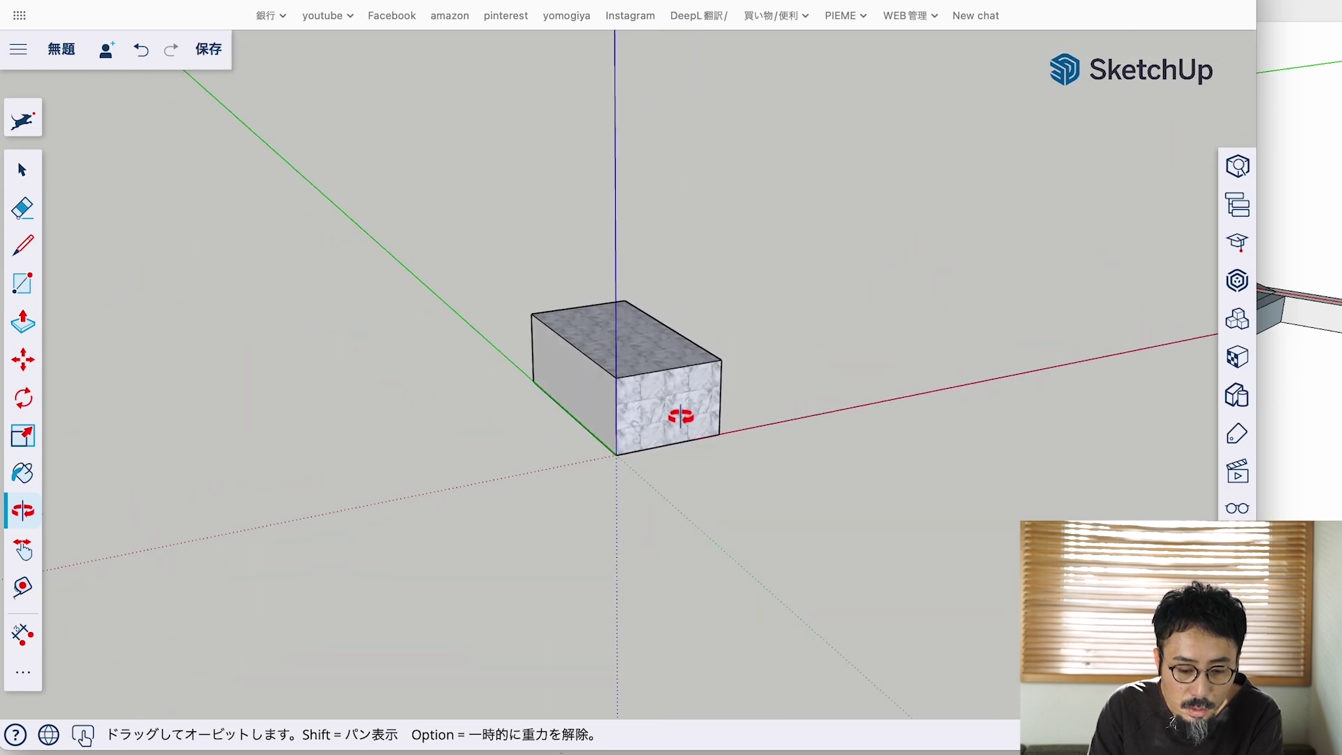
pyautogui.moveTo(680, 417)
pyautogui.mouseDown()
pyautogui.moveTo(464, 405)
pyautogui.moveTo(525, 426)
pyautogui.moveTo(500, 522)
pyautogui.mouseUp()
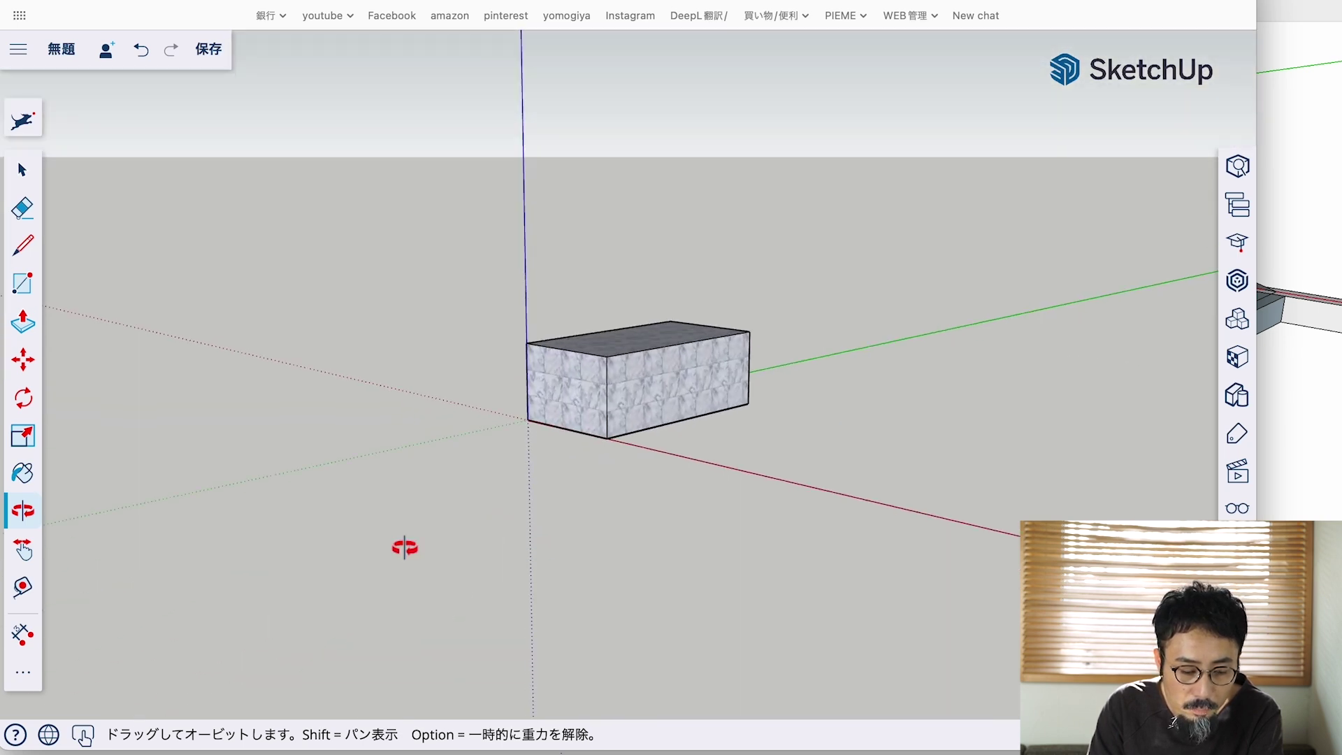
pyautogui.click(35, 554)
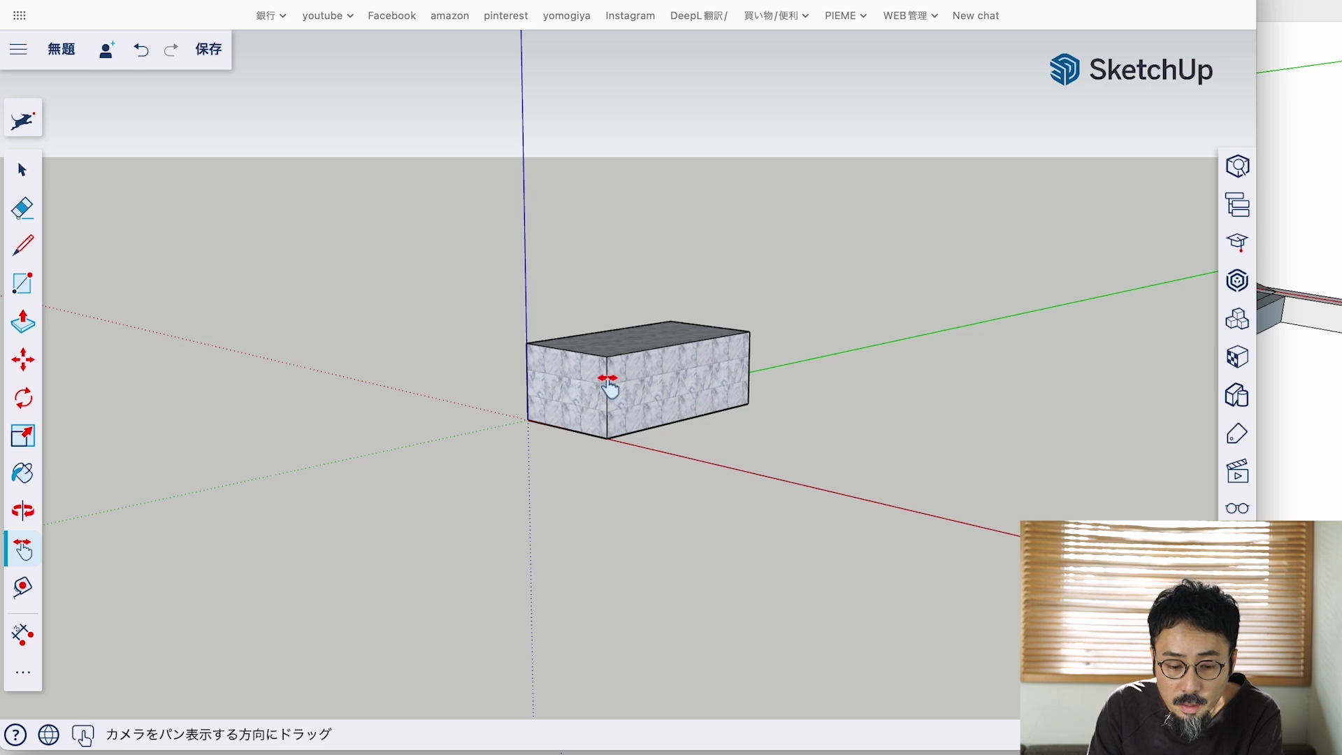
pyautogui.moveTo(608, 381)
pyautogui.mouseDown()
pyautogui.moveTo(219, 390)
pyautogui.moveTo(848, 360)
pyautogui.moveTo(455, 444)
pyautogui.moveTo(247, 367)
pyautogui.moveTo(399, 321)
pyautogui.moveTo(514, 337)
pyautogui.mouseUp()
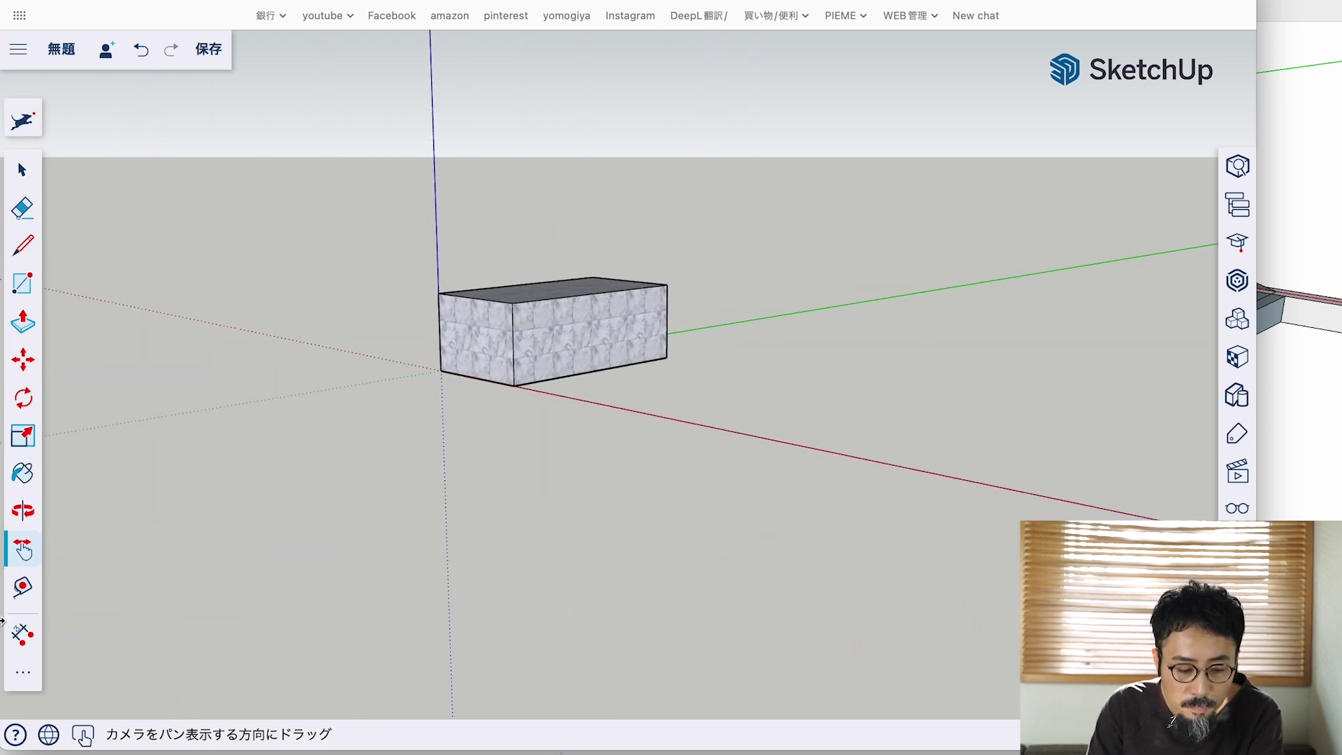
# Step: Place dashed guide lines across the box's top with the Tape Measure tool
pyautogui.click(31, 598)
pyautogui.click(513, 303)
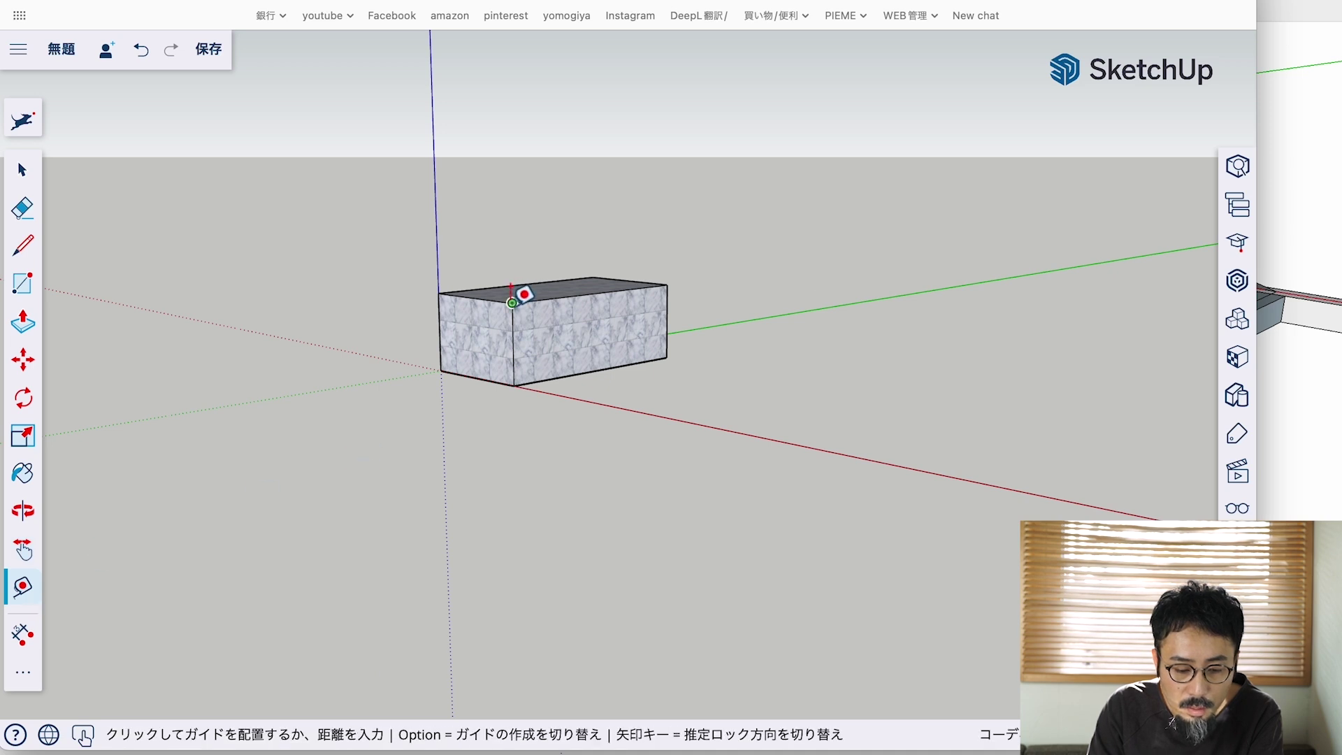
pyautogui.click(667, 284)
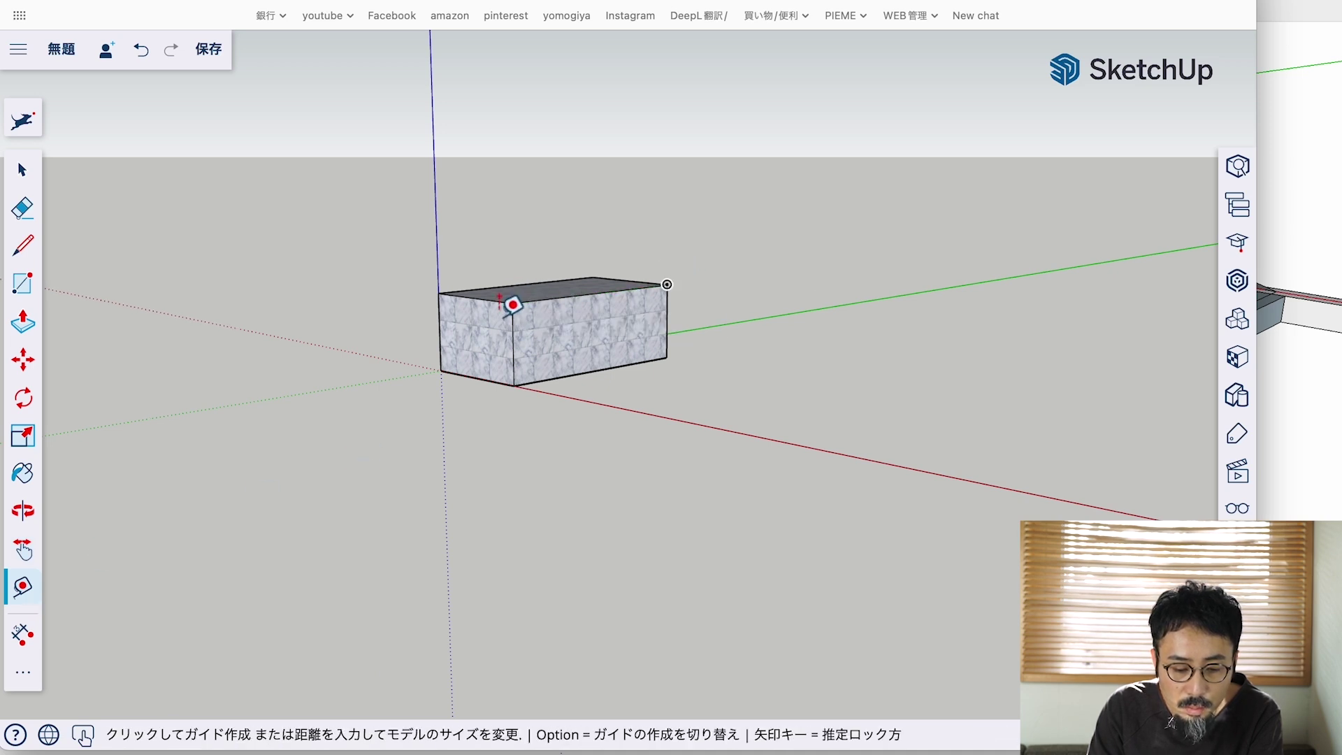
pyautogui.click(573, 295)
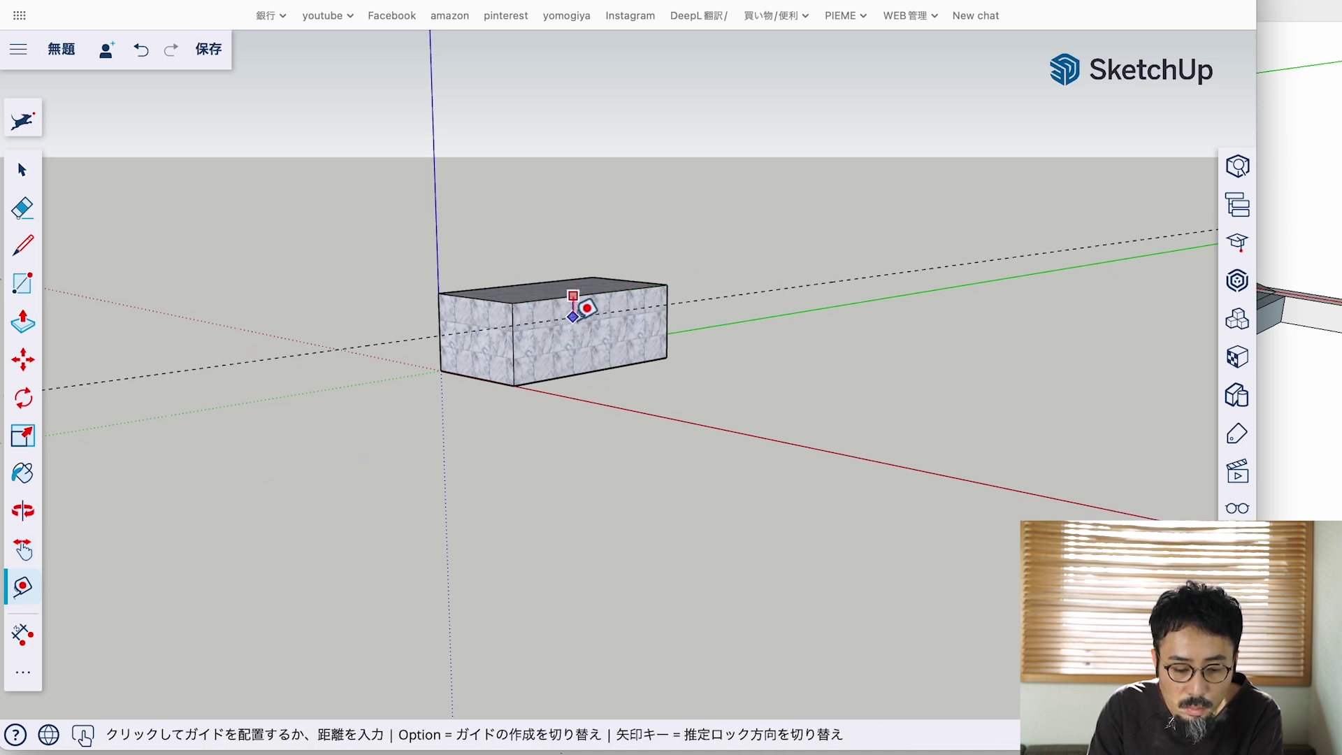
pyautogui.click(489, 299)
pyautogui.press('Escape')
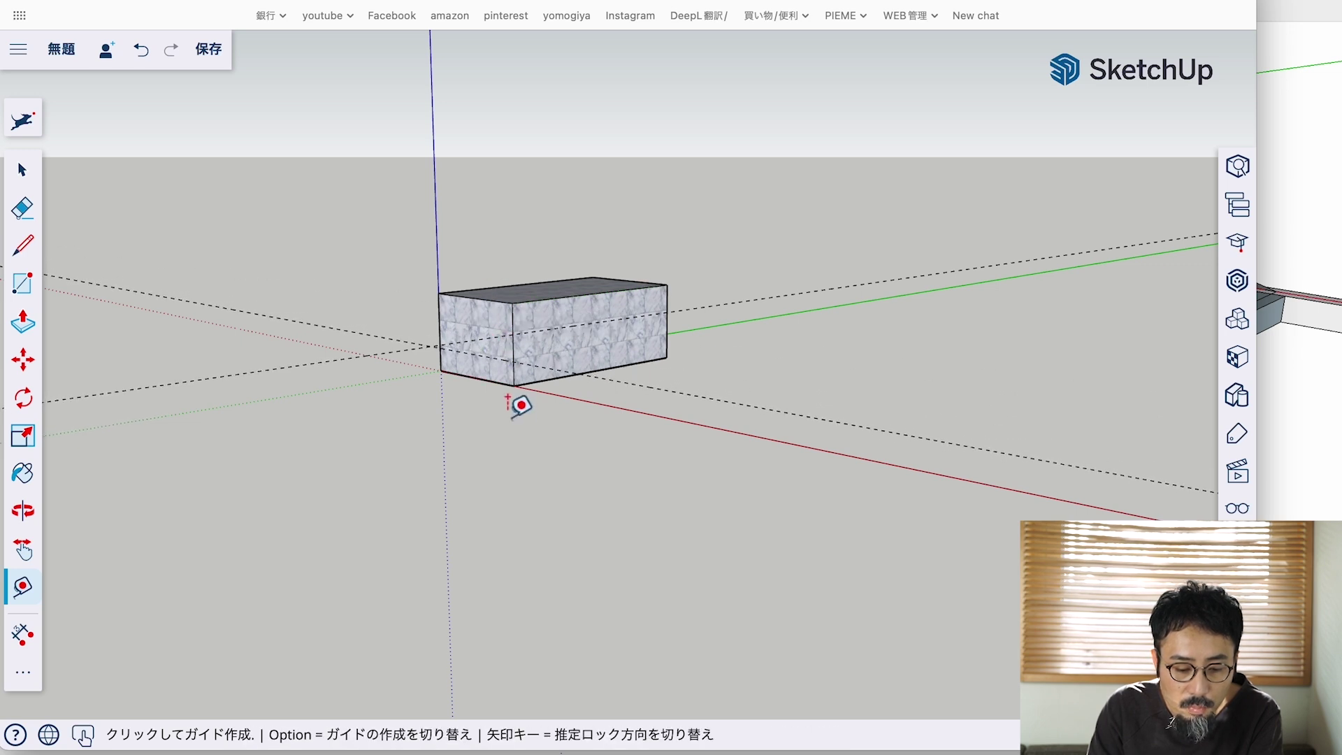
pyautogui.click(22, 634)
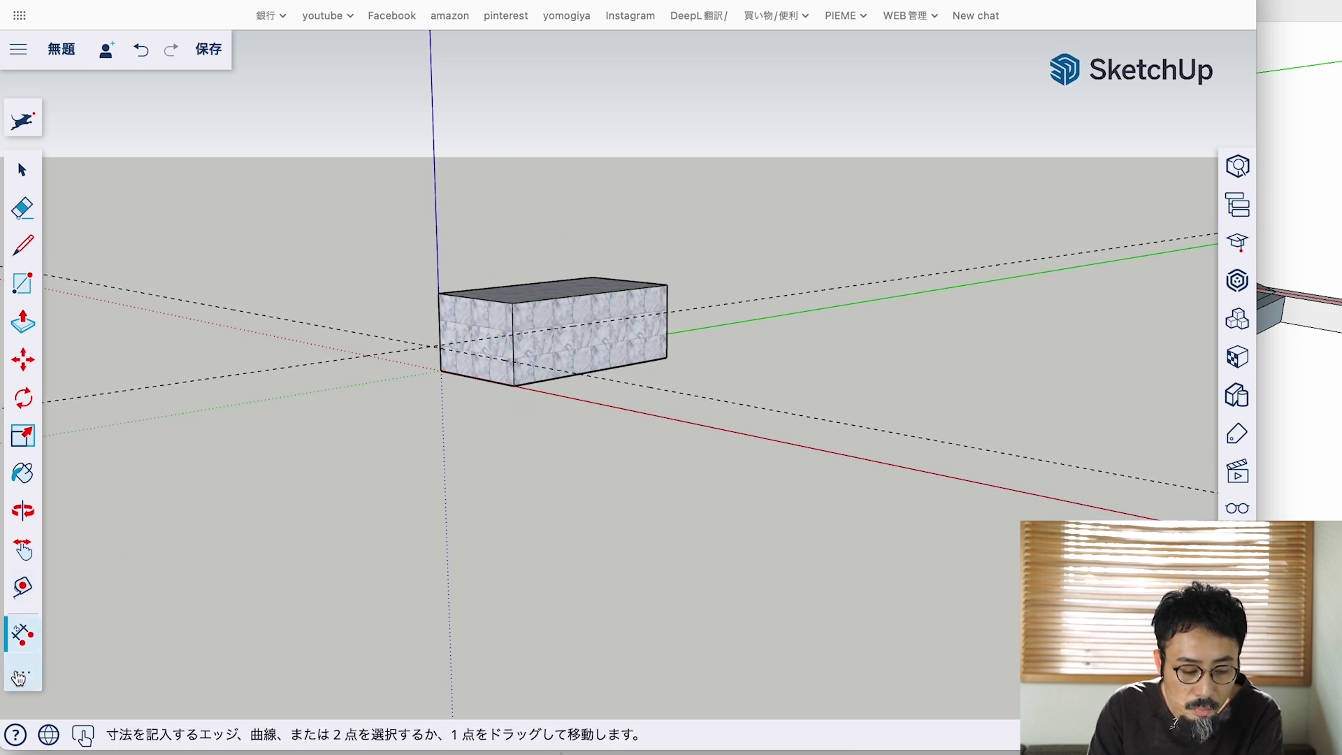
# Step: Add a 926.0 mm height dimension on the box's front-left vertical edge
pyautogui.click(19, 677)
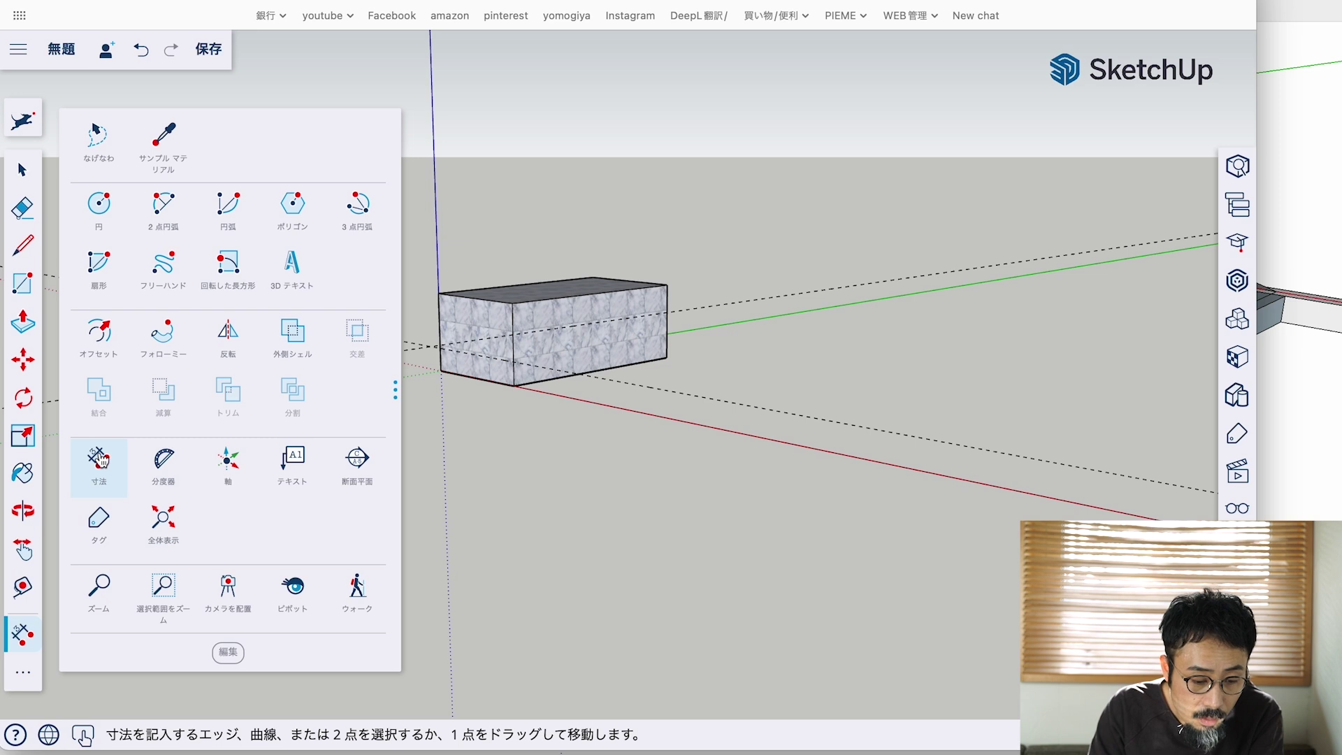
pyautogui.click(102, 460)
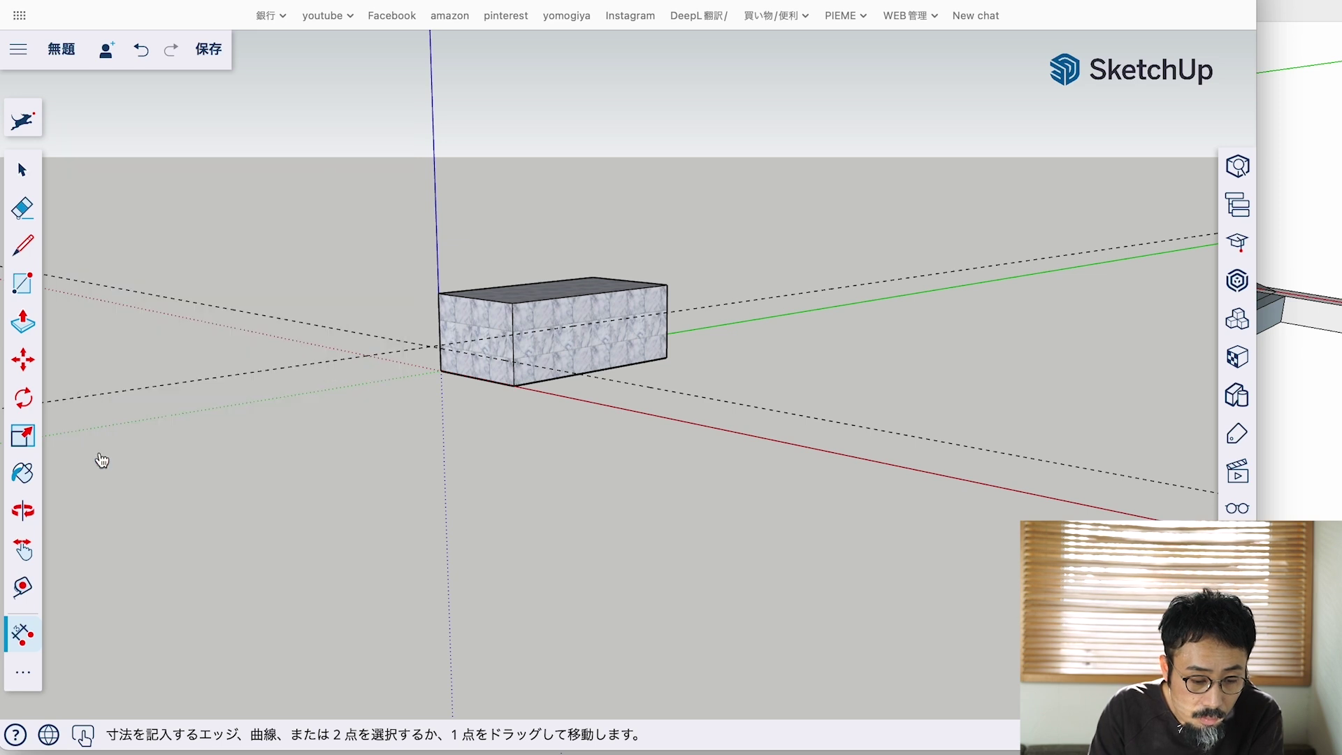
pyautogui.click(512, 303)
pyautogui.click(514, 385)
pyautogui.click(393, 382)
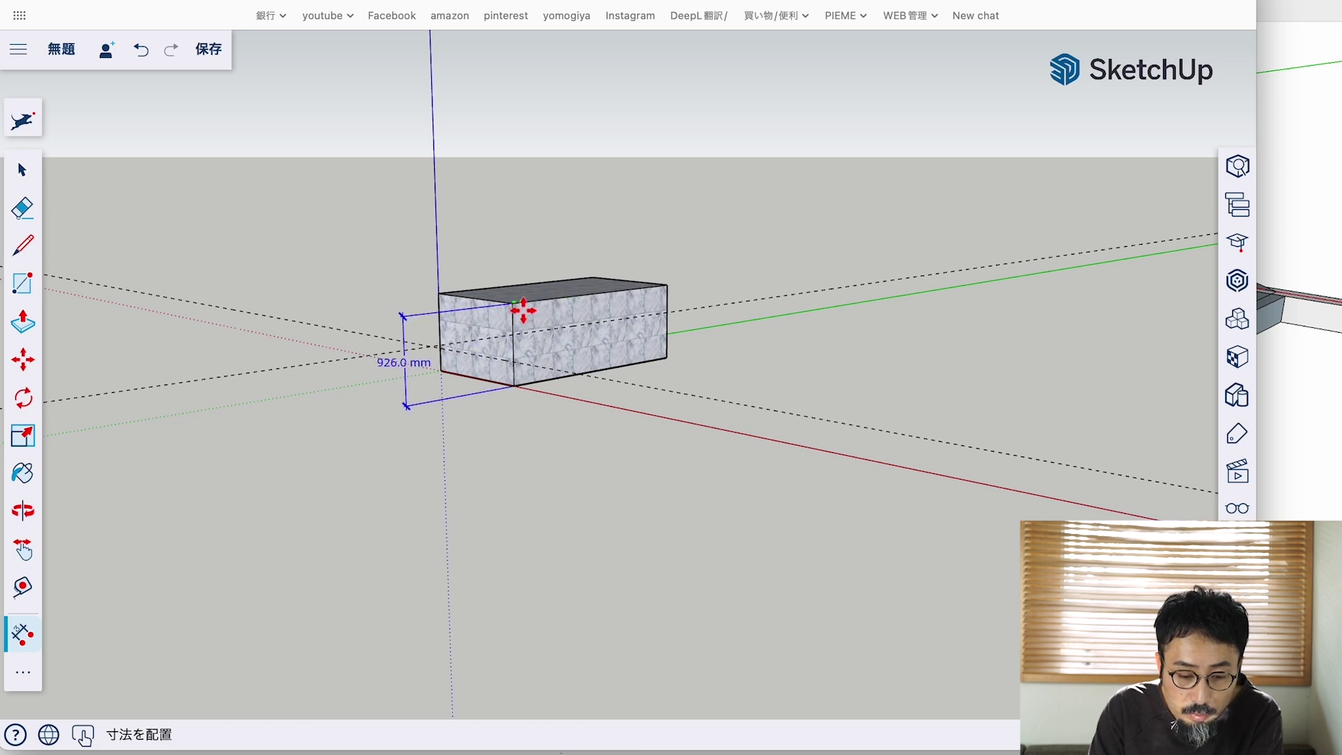
pyautogui.click(428, 331)
# Step: Add a 2543.0 mm length dimension along the box's top edge, placed above the box
pyautogui.click(514, 304)
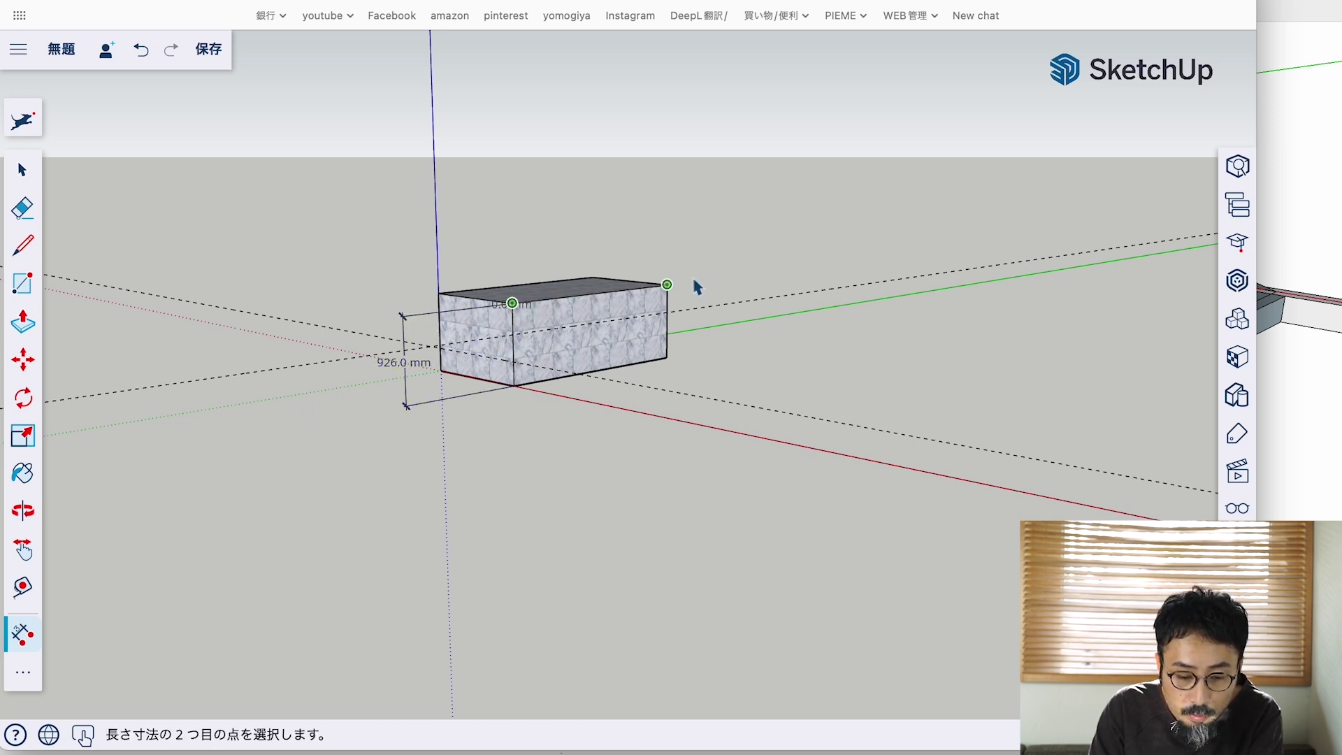
pyautogui.click(668, 285)
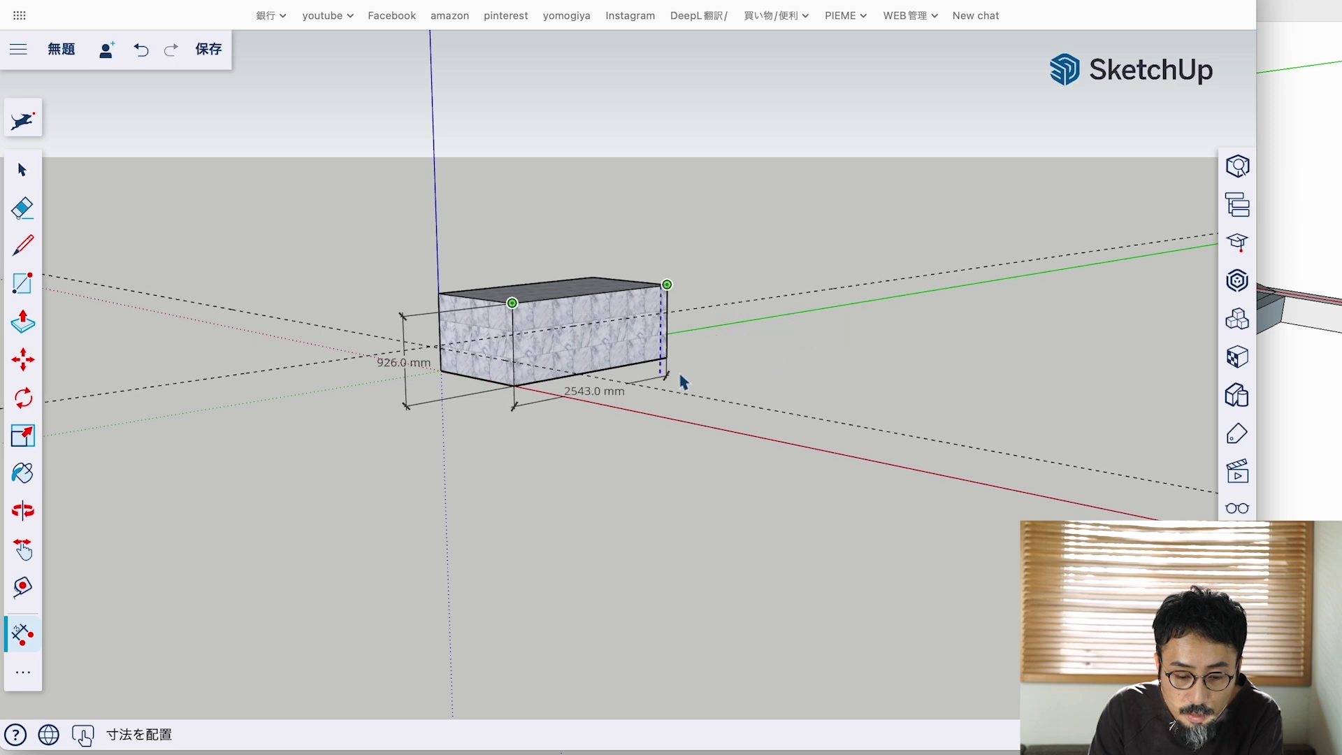
pyautogui.click(661, 241)
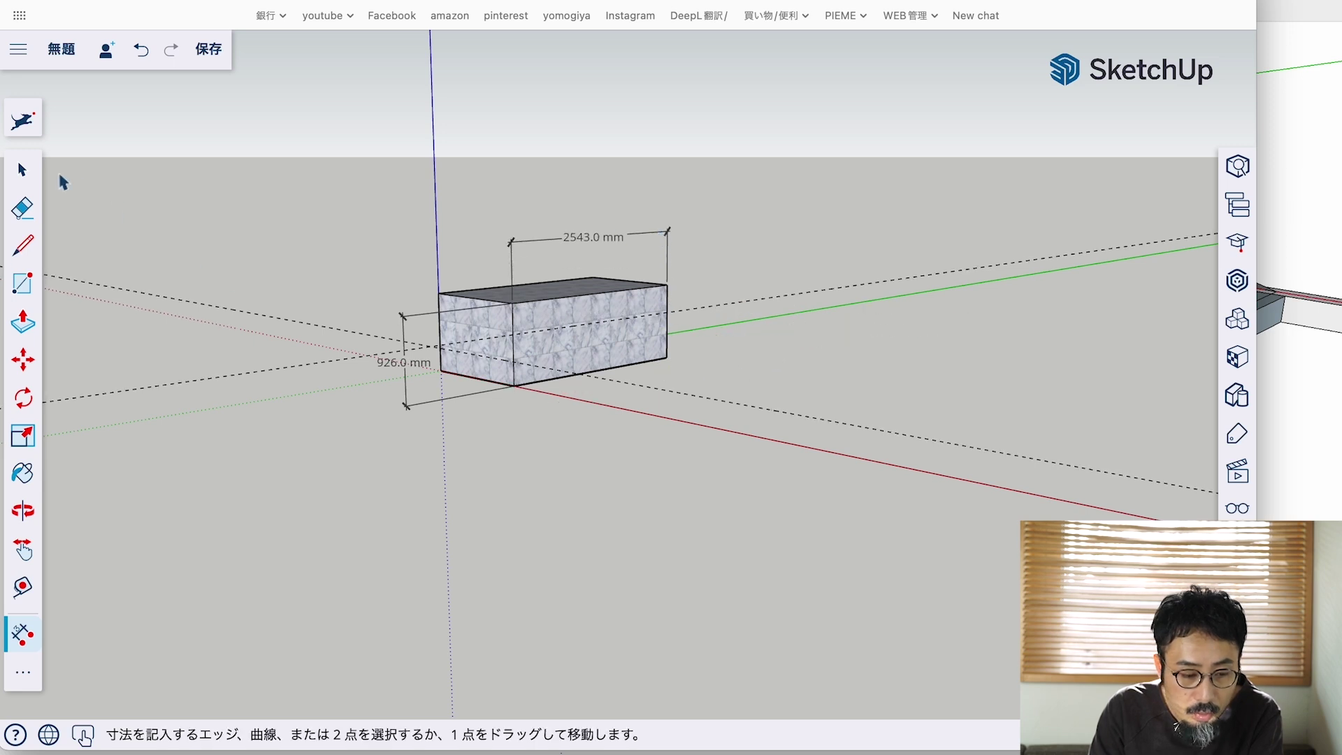
pyautogui.click(317, 325)
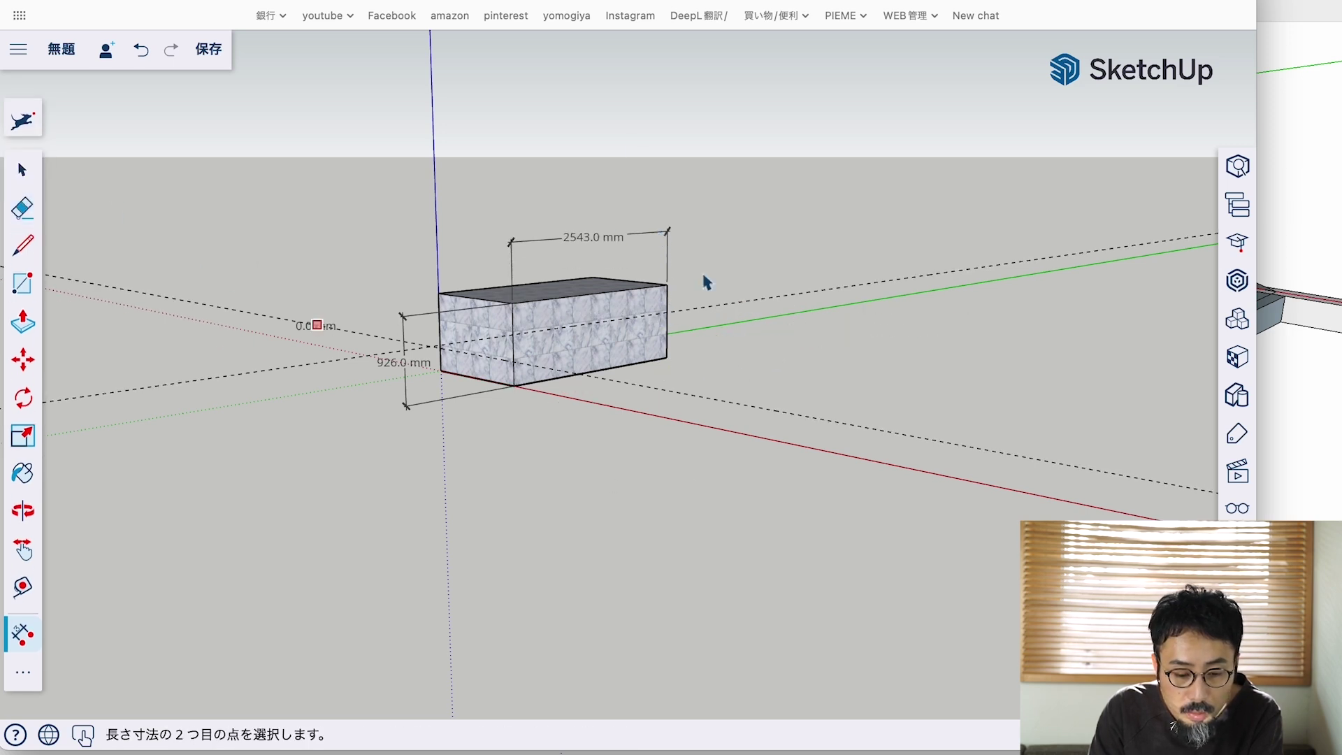
pyautogui.click(42, 178)
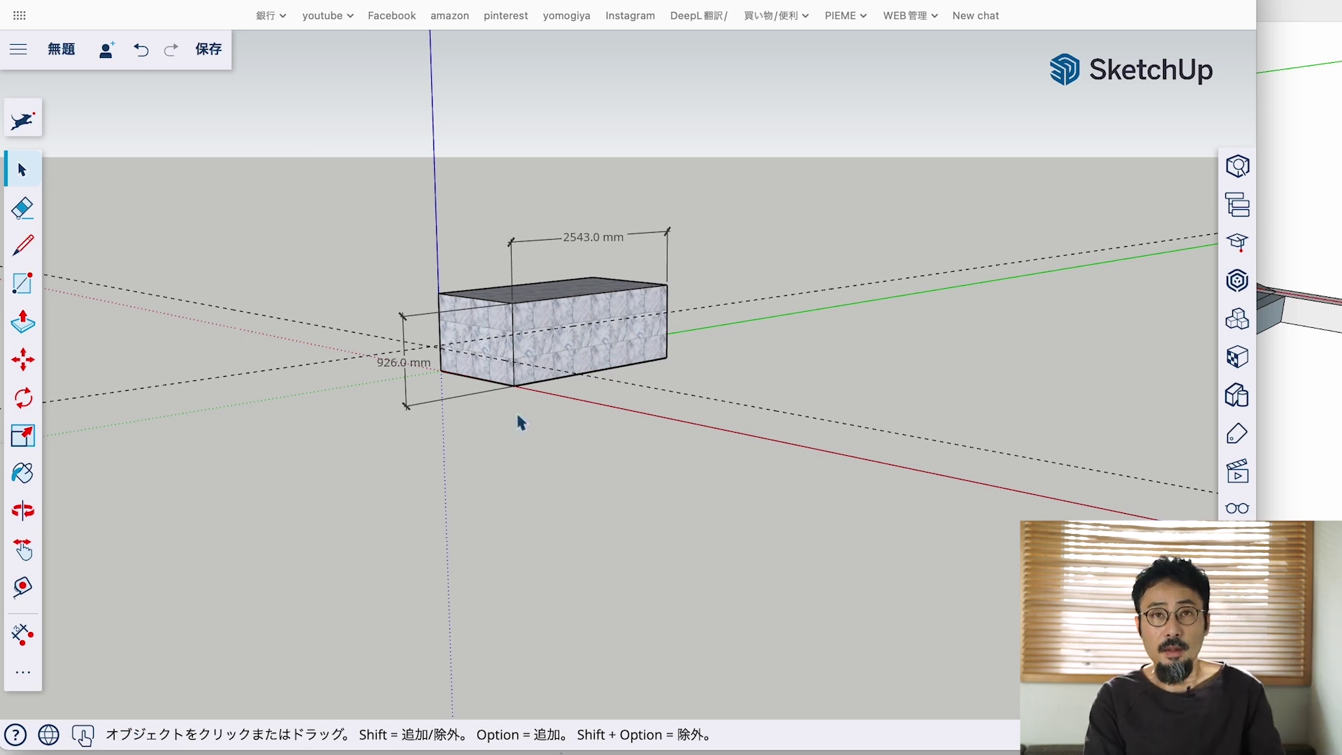
# Step: Undo the dimensions and material changes, then delete the whole box
pyautogui.press('super+z')
pyautogui.press('super+z')
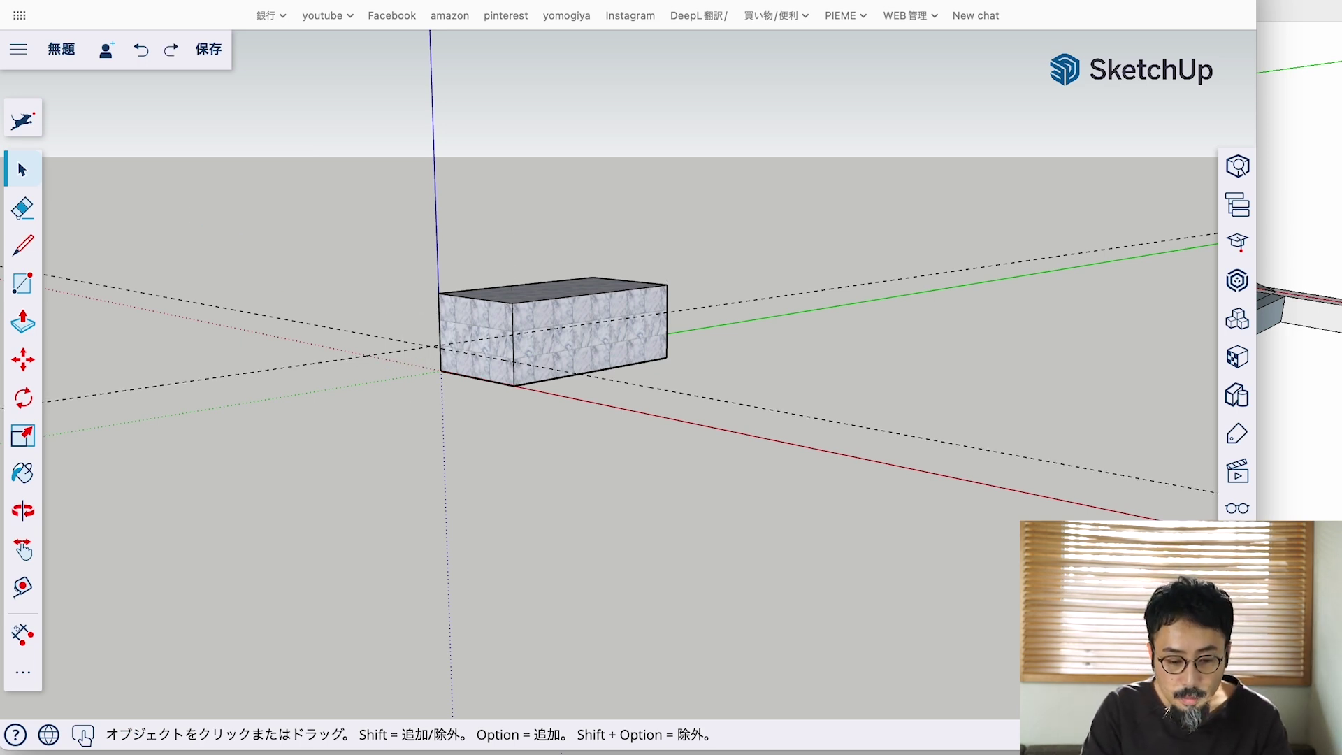
pyautogui.press('super+z')
pyautogui.press('super+z')
pyautogui.press('super+z')
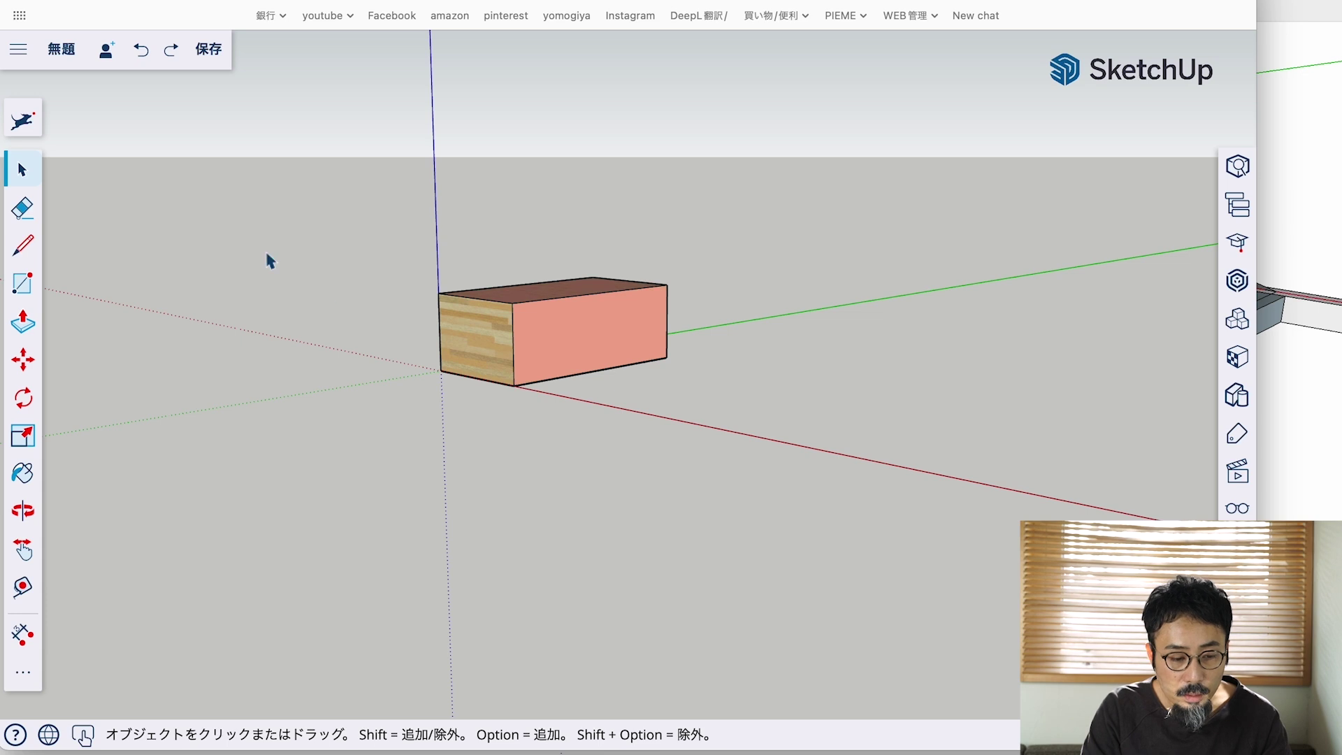
pyautogui.moveTo(364, 203); pyautogui.dragTo(864, 481)
pyautogui.press('Delete')
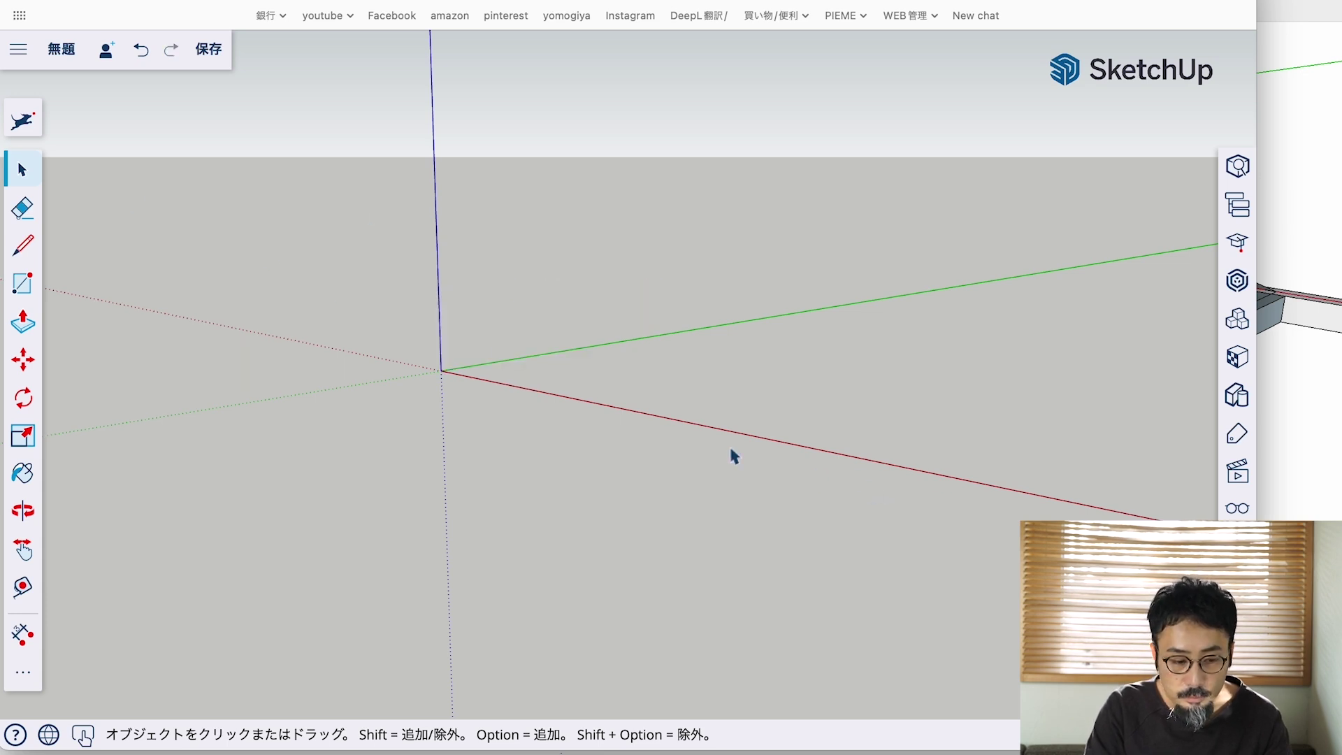
# Step: Draw a square face on the ground with its first corner at the origin
pyautogui.click(28, 289)
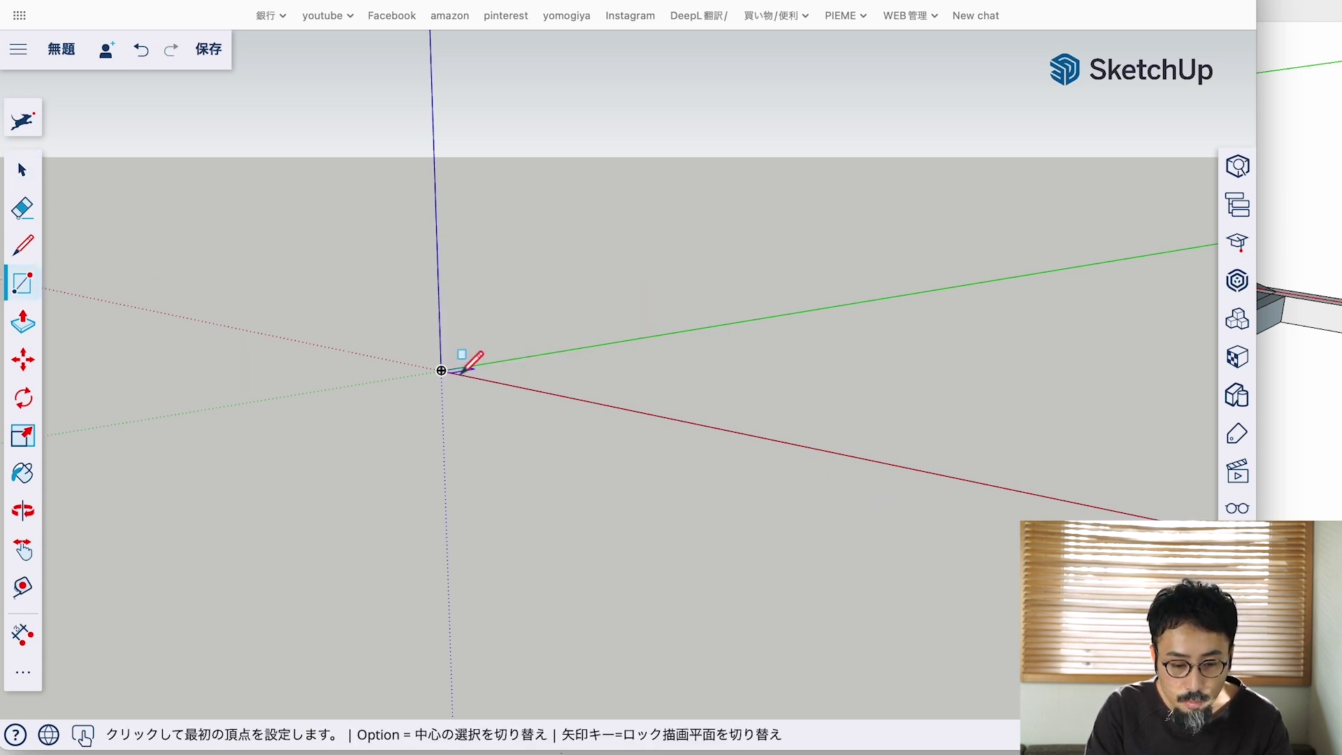
pyautogui.click(442, 371)
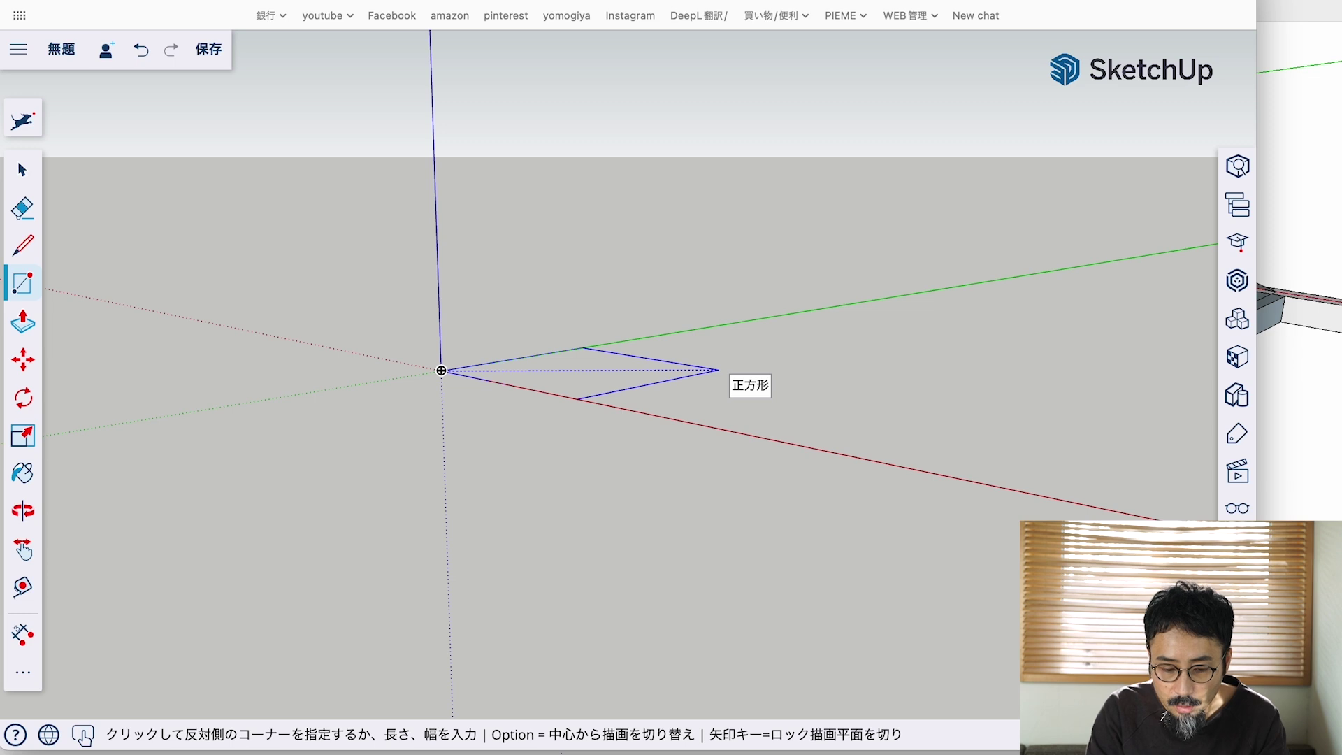
pyautogui.press('Return')
pyautogui.click(23, 170)
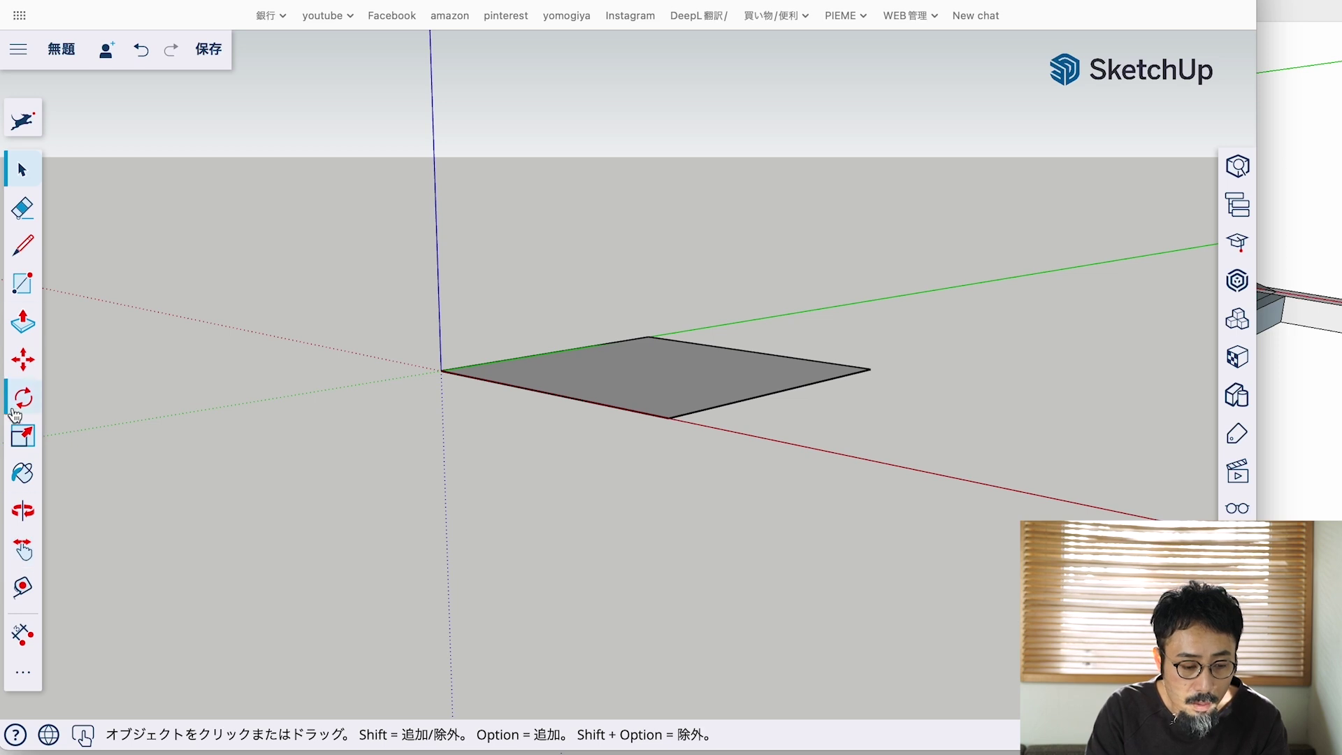
# Step: Push/Pull the square face upward into a tall box
pyautogui.click(23, 510)
pyautogui.moveTo(569, 427)
pyautogui.mouseDown()
pyautogui.moveTo(569, 605)
pyautogui.moveTo(648, 630)
pyautogui.moveTo(542, 521)
pyautogui.mouseUp()
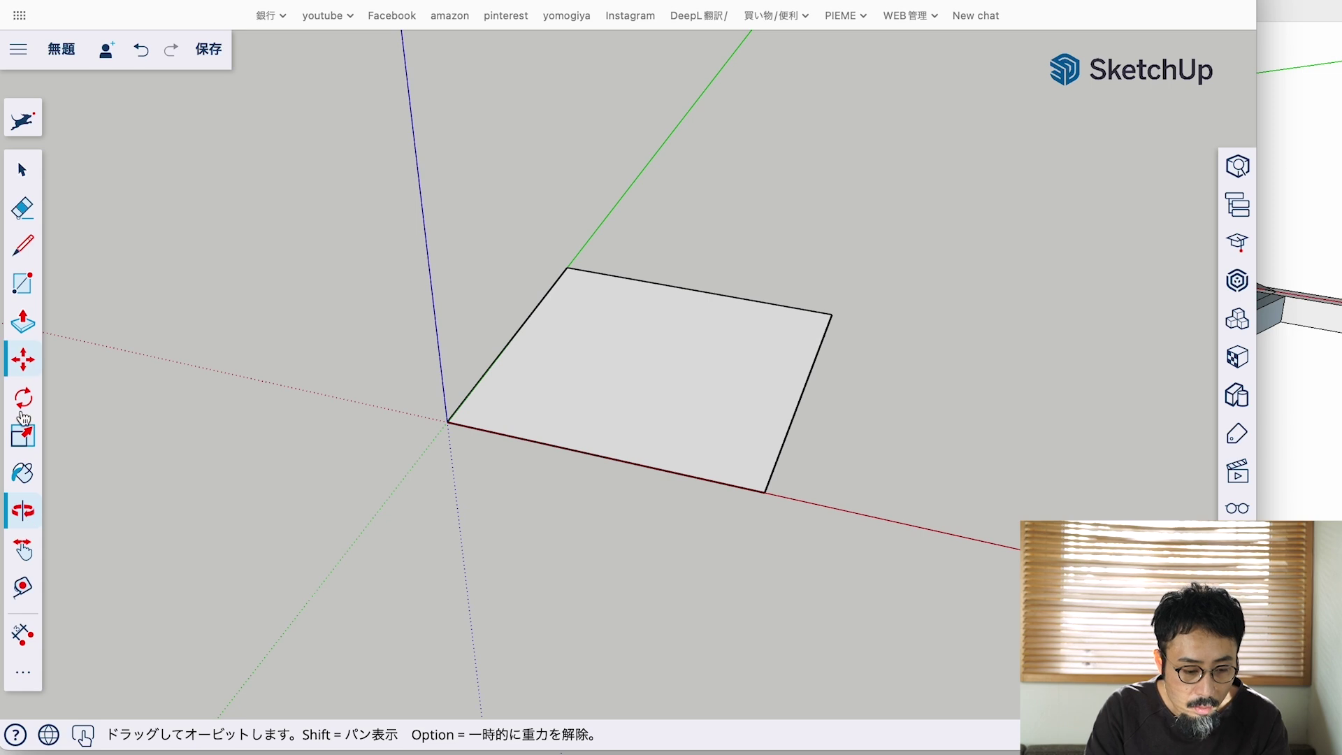
pyautogui.click(23, 321)
pyautogui.click(637, 385)
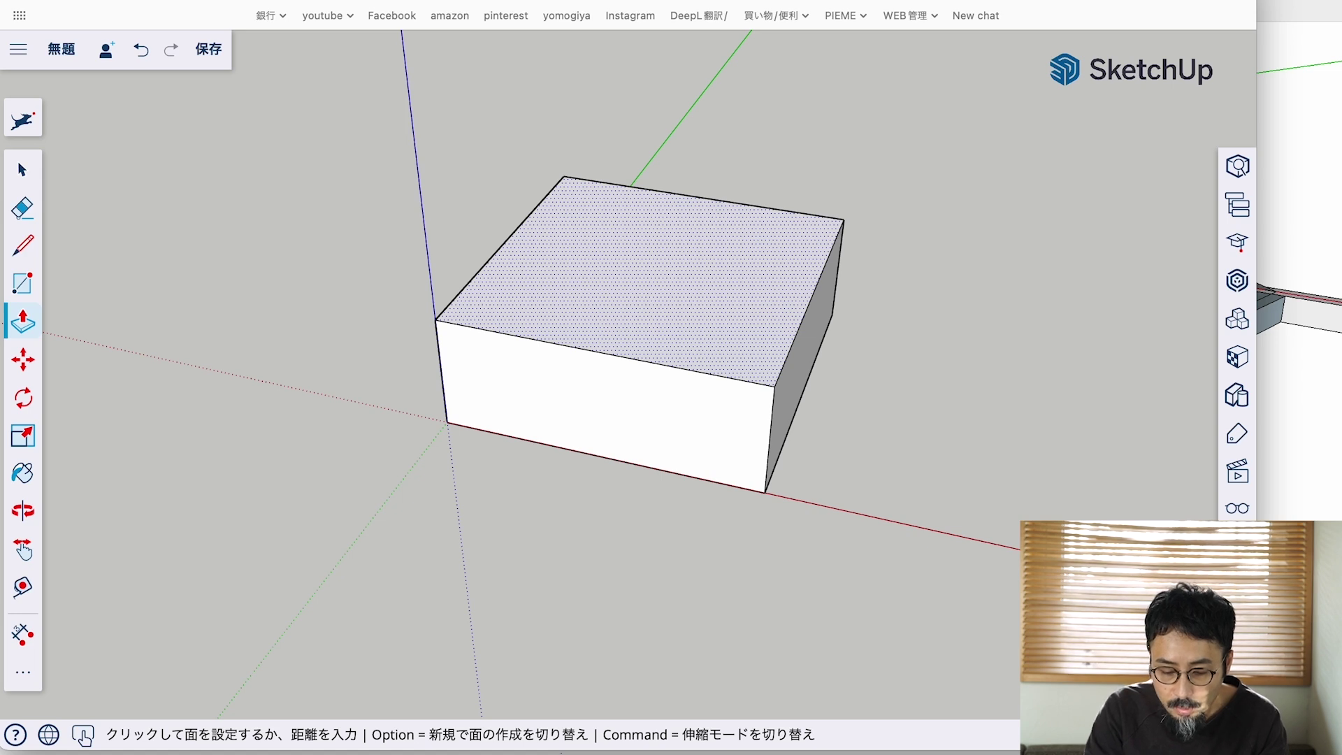
pyautogui.click(637, 300)
pyautogui.click(31, 171)
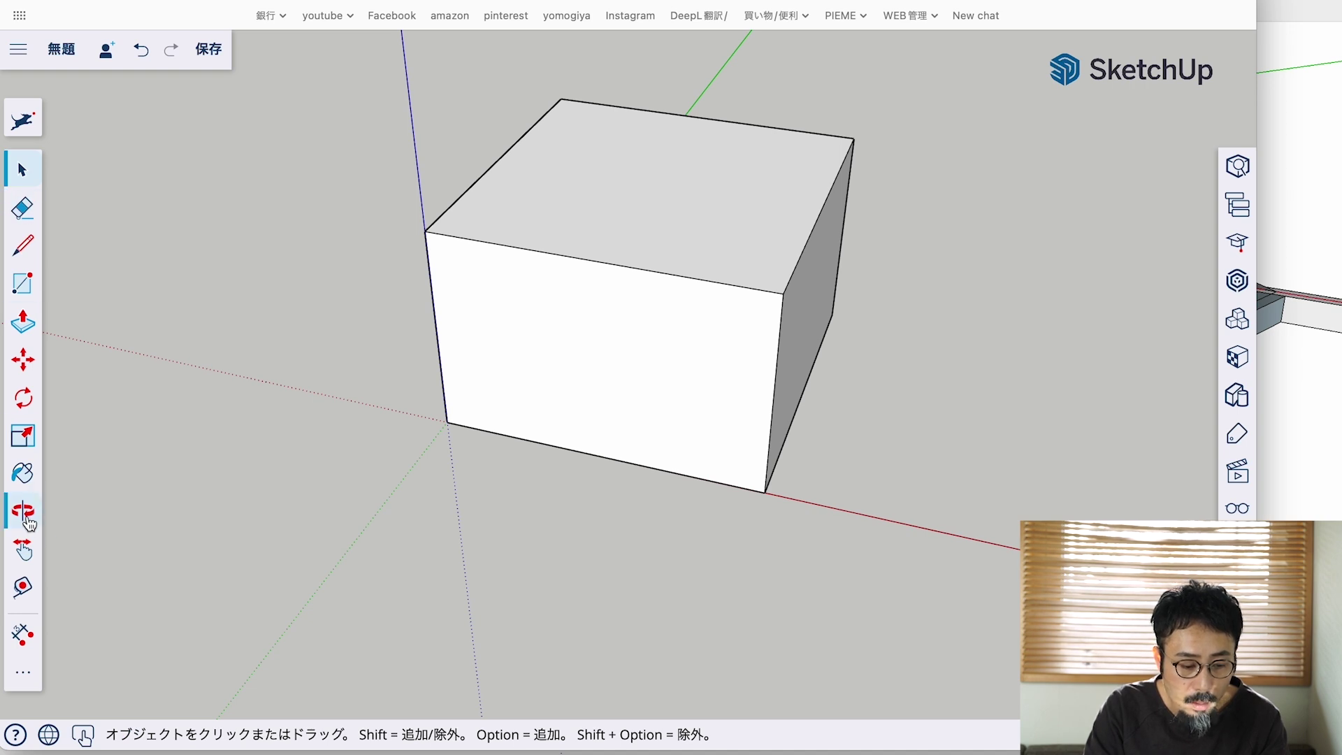
# Step: Delete the box's top face so the box is open-topped
pyautogui.moveTo(560, 296); pyautogui.dragTo(438, 264)
pyautogui.click(126, 422)
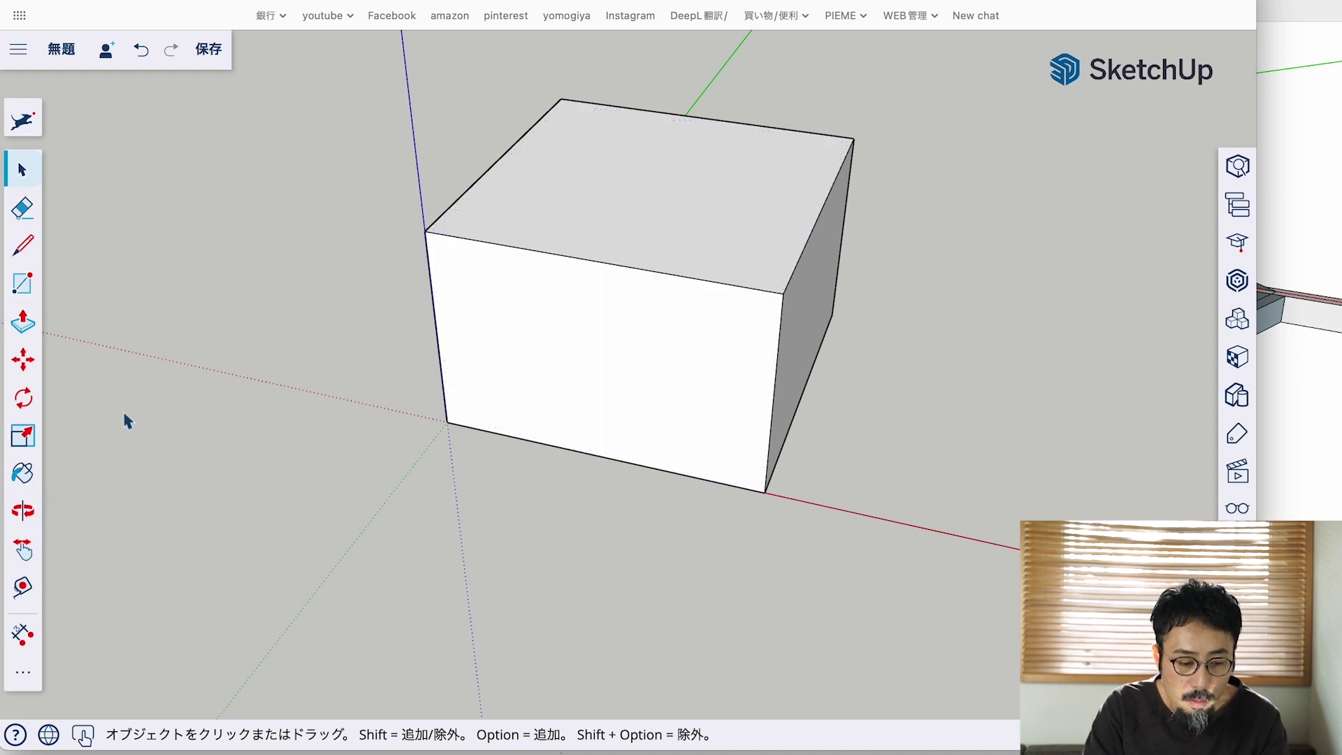
pyautogui.click(23, 511)
pyautogui.moveTo(389, 287)
pyautogui.mouseDown()
pyautogui.moveTo(557, 303)
pyautogui.moveTo(605, 334)
pyautogui.moveTo(721, 315)
pyautogui.mouseUp()
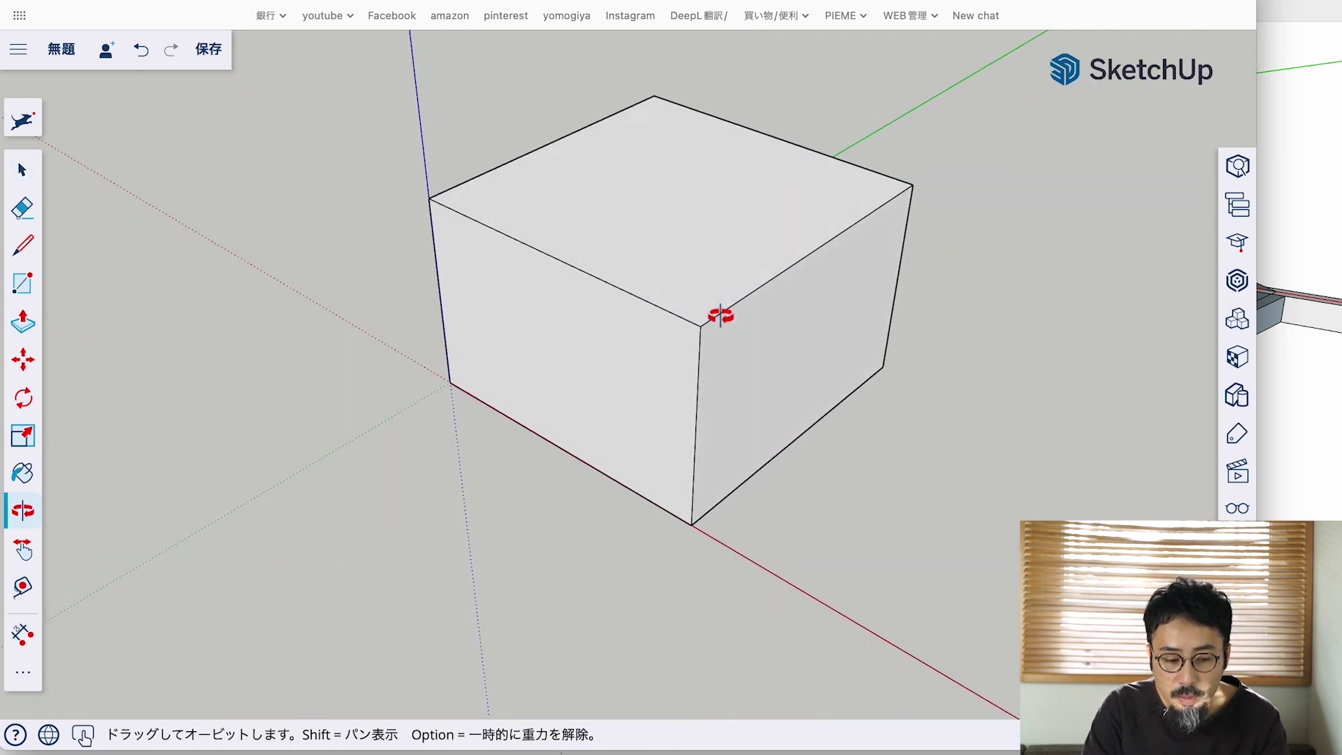
pyautogui.click(28, 171)
pyautogui.click(704, 223)
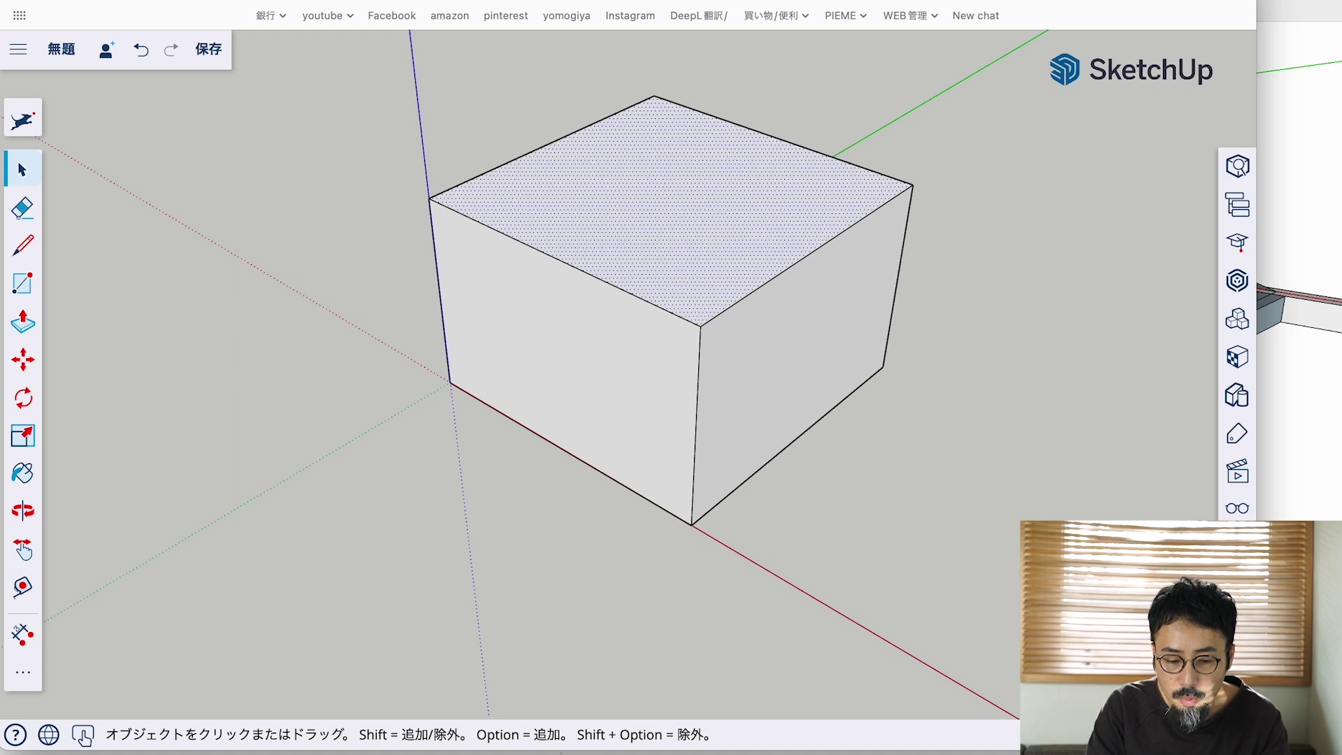
pyautogui.press('Delete')
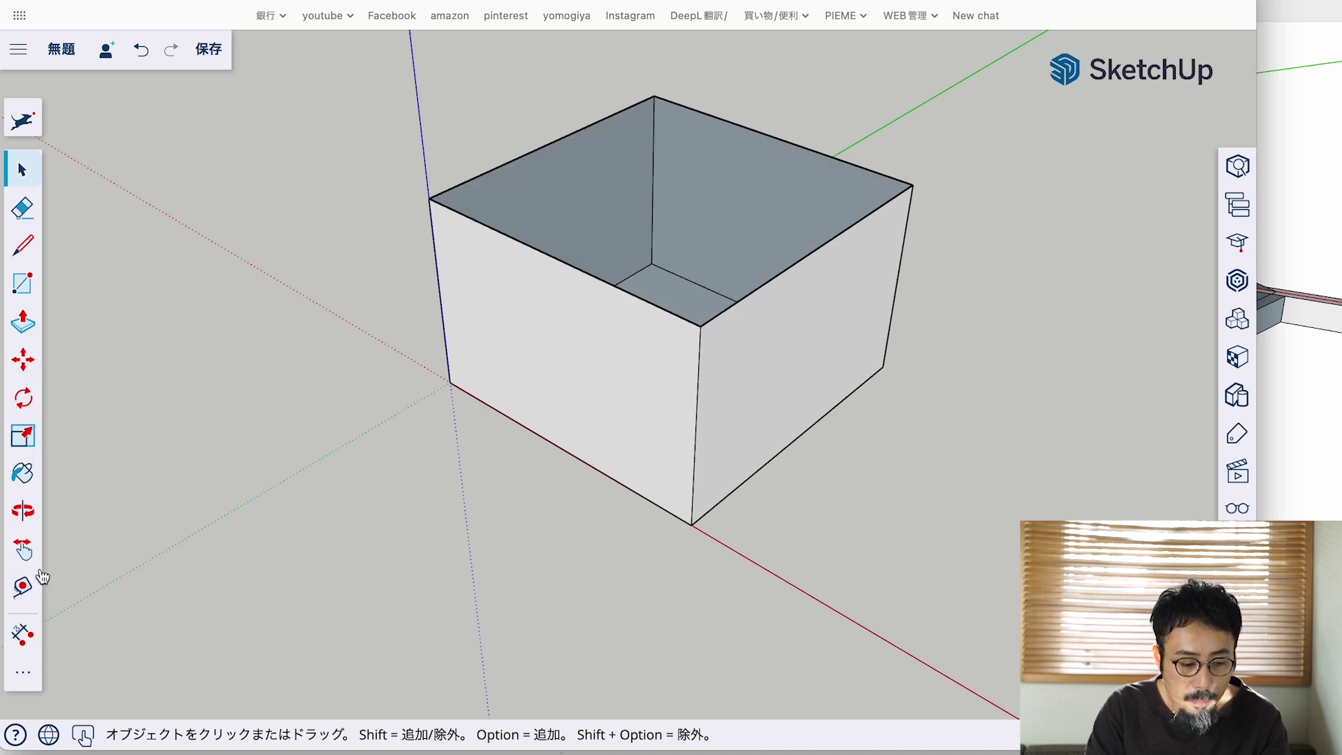
# Step: Draw a long rectangle on the room floor along the left wall
pyautogui.click(23, 510)
pyautogui.moveTo(482, 346)
pyautogui.mouseDown()
pyautogui.moveTo(545, 351)
pyautogui.moveTo(726, 480)
pyautogui.moveTo(632, 392)
pyautogui.moveTo(524, 546)
pyautogui.mouseUp()
pyautogui.scroll(5, 629, 369)
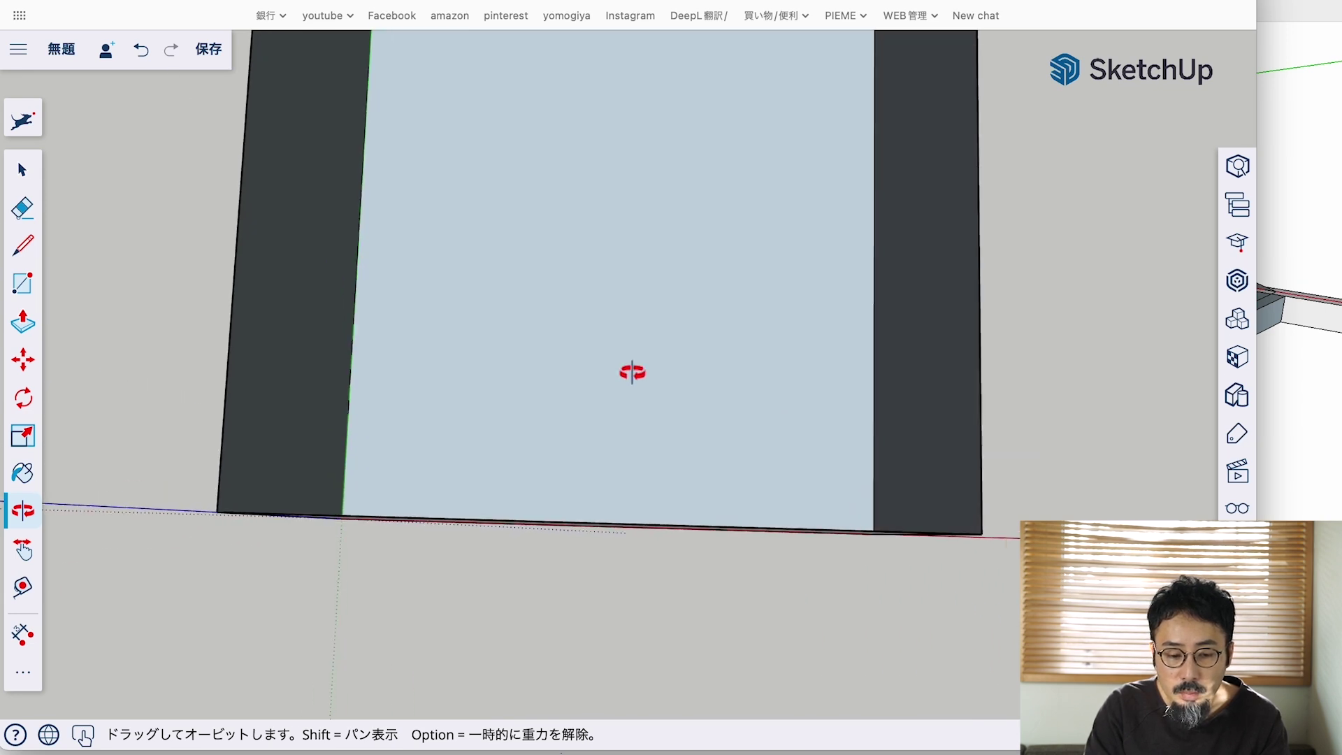
pyautogui.scroll(-4, 630, 368)
pyautogui.scroll(-1, 629, 368)
pyautogui.click(22, 283)
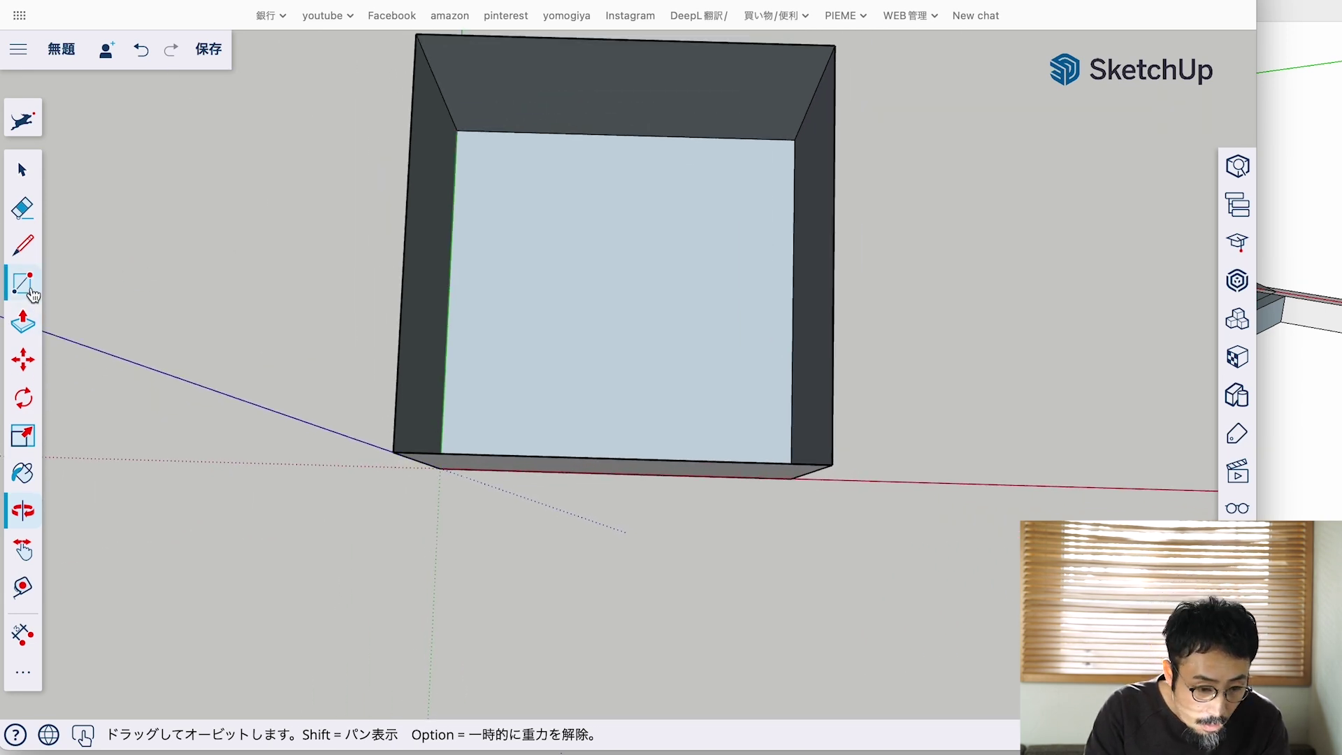
pyautogui.click(452, 217)
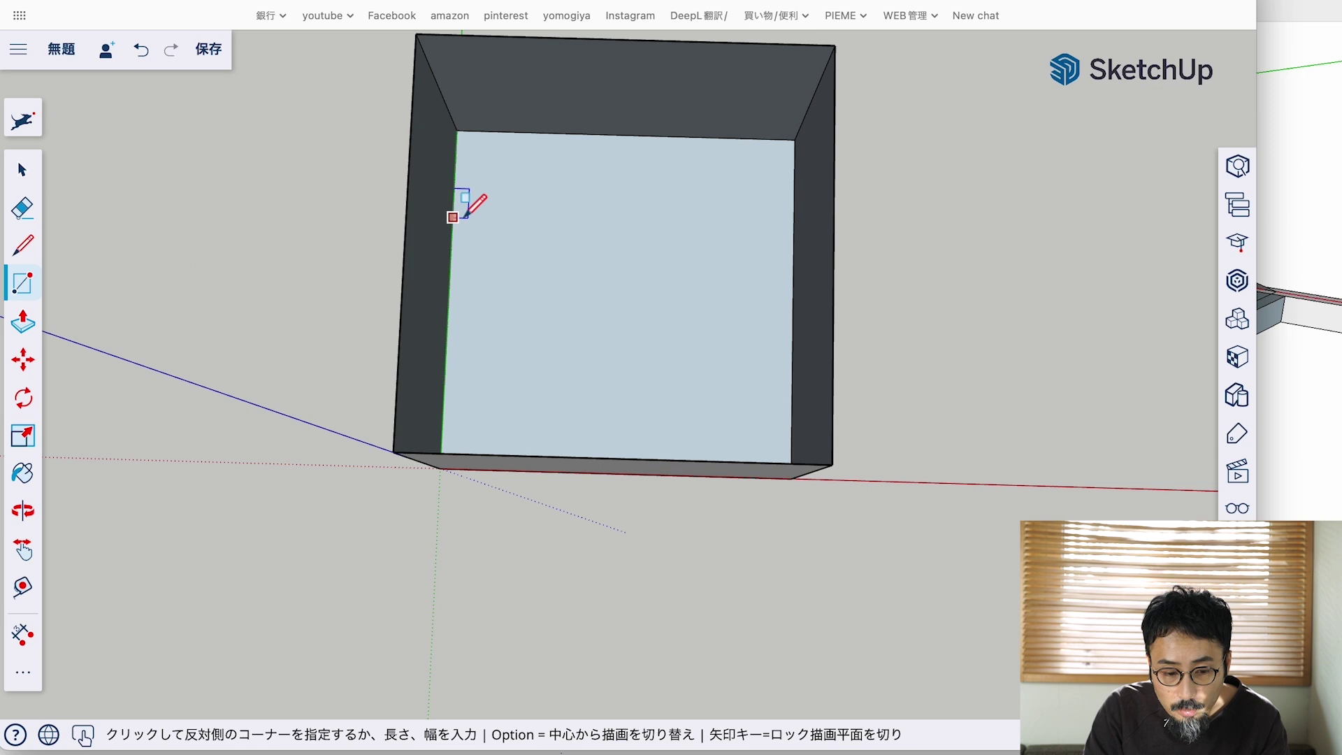
pyautogui.click(709, 262)
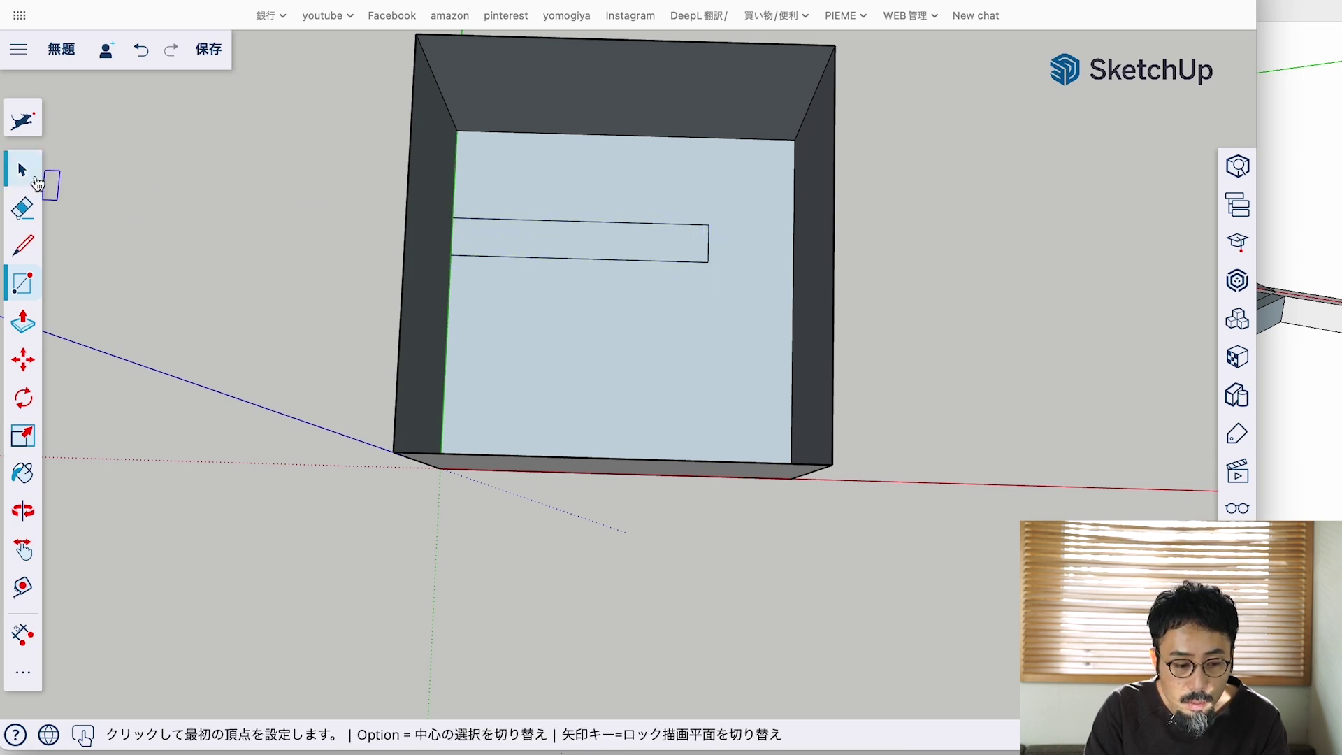
# Step: Push/Pull the long floor rectangle up into a bar-shaped block
pyautogui.click(31, 181)
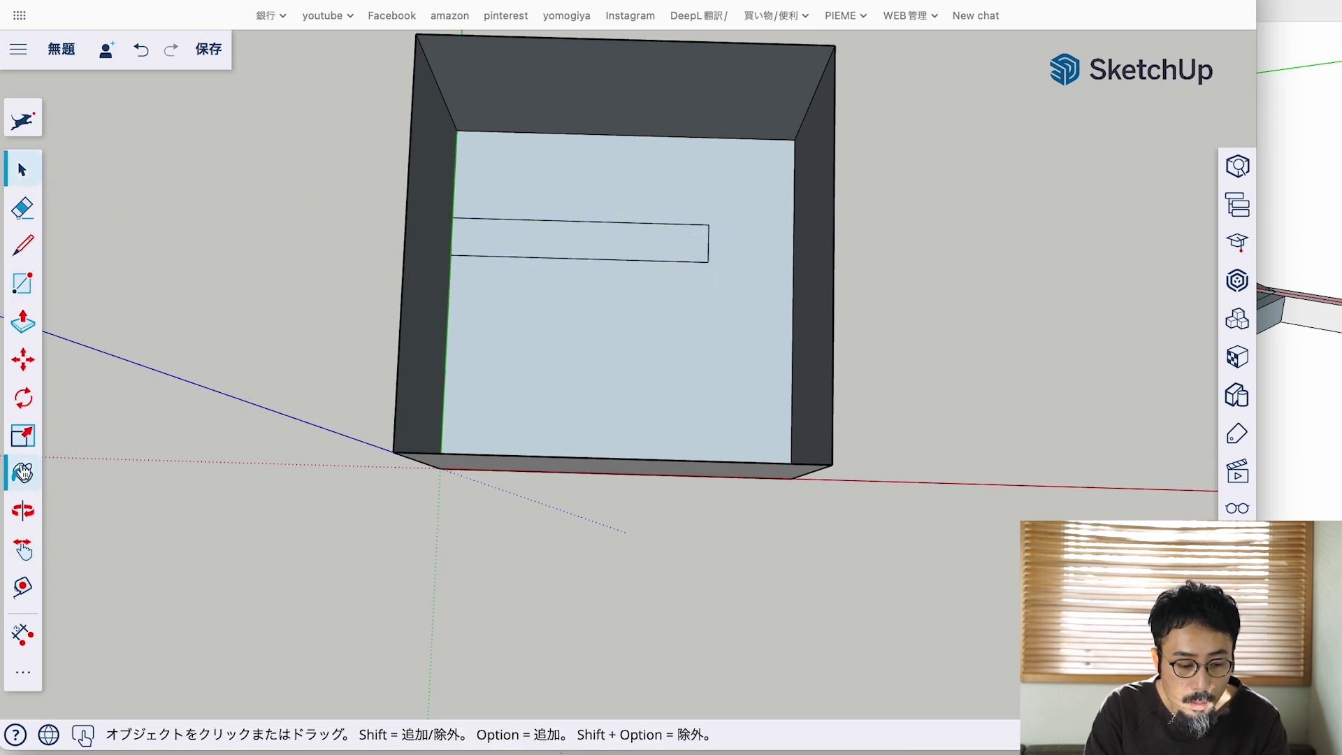
pyautogui.click(23, 322)
pyautogui.click(490, 256)
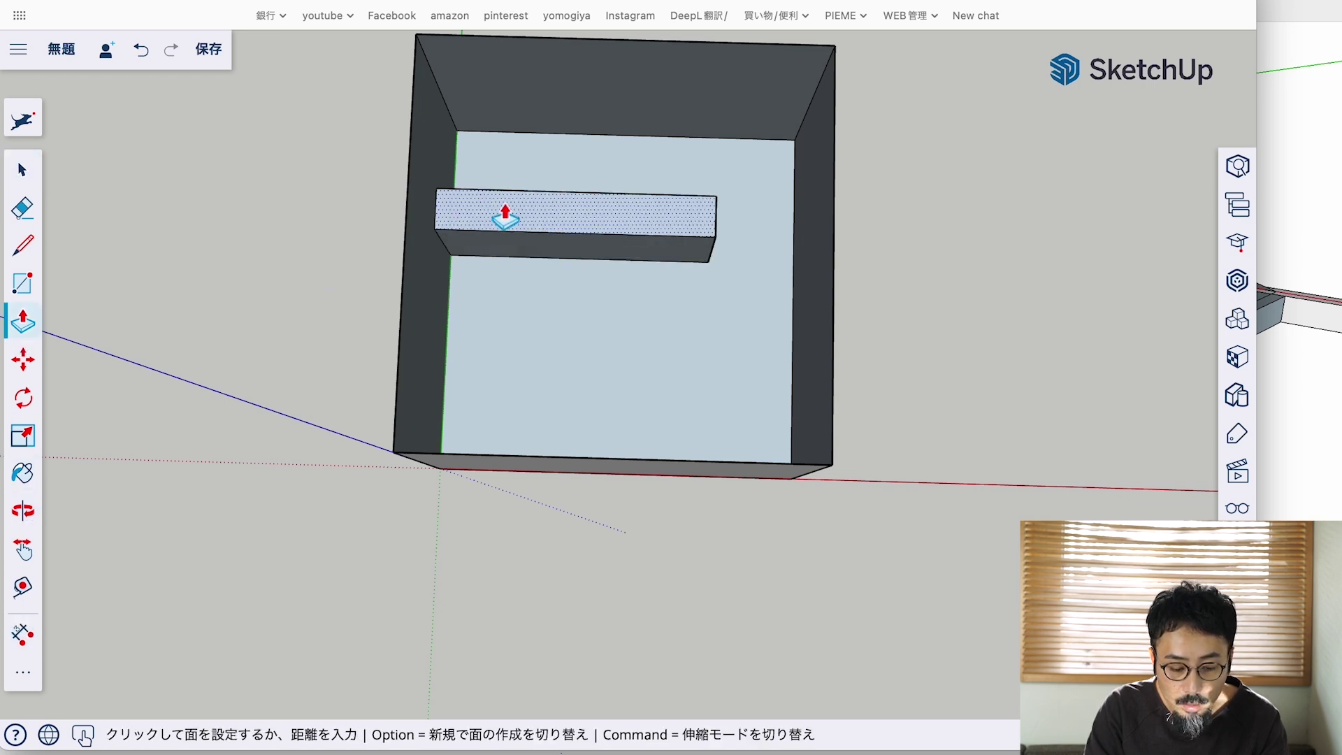
pyautogui.press('Escape')
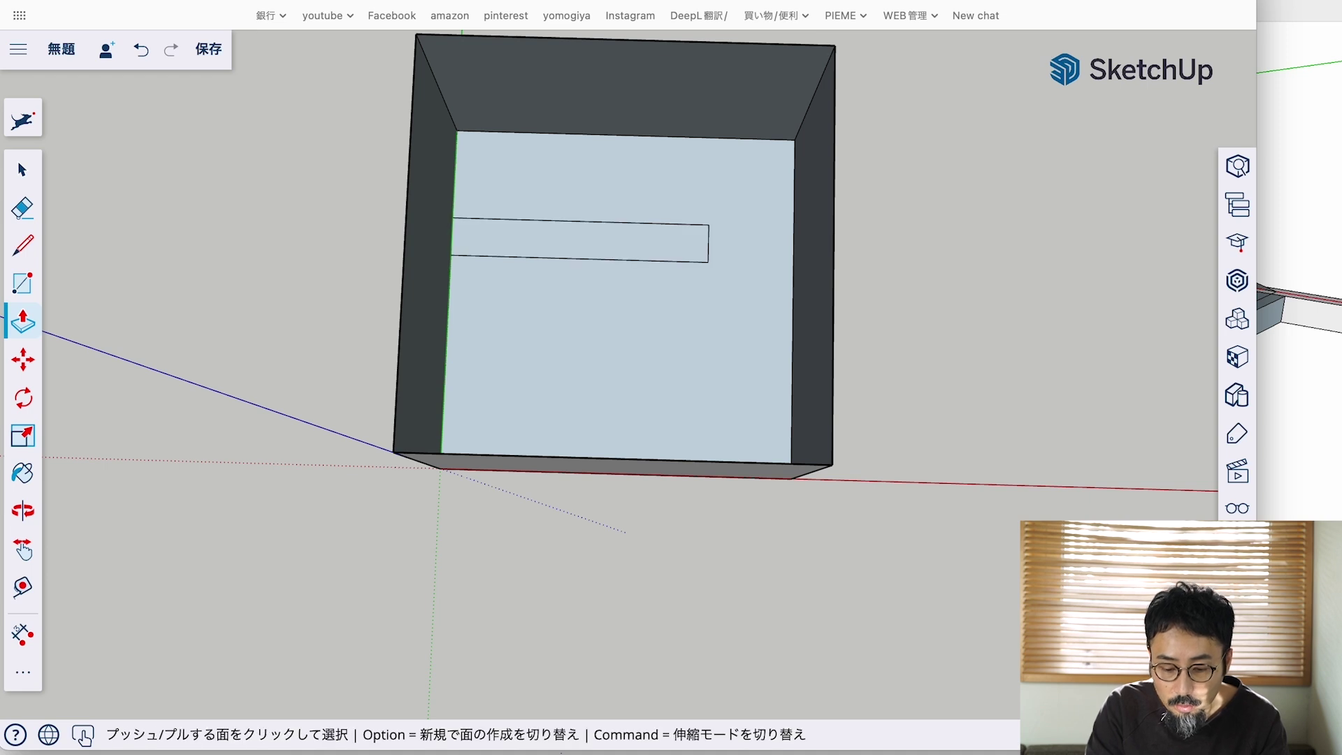
pyautogui.click(589, 248)
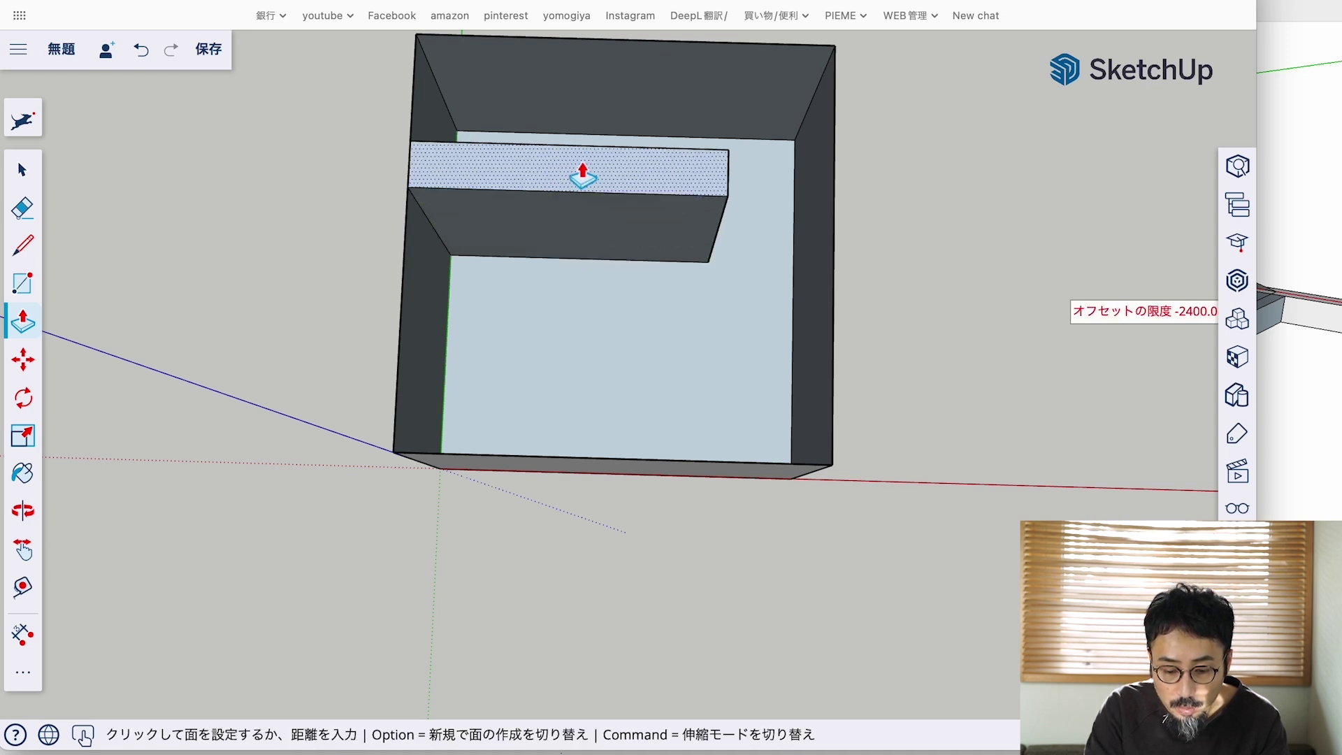
pyautogui.press('Return')
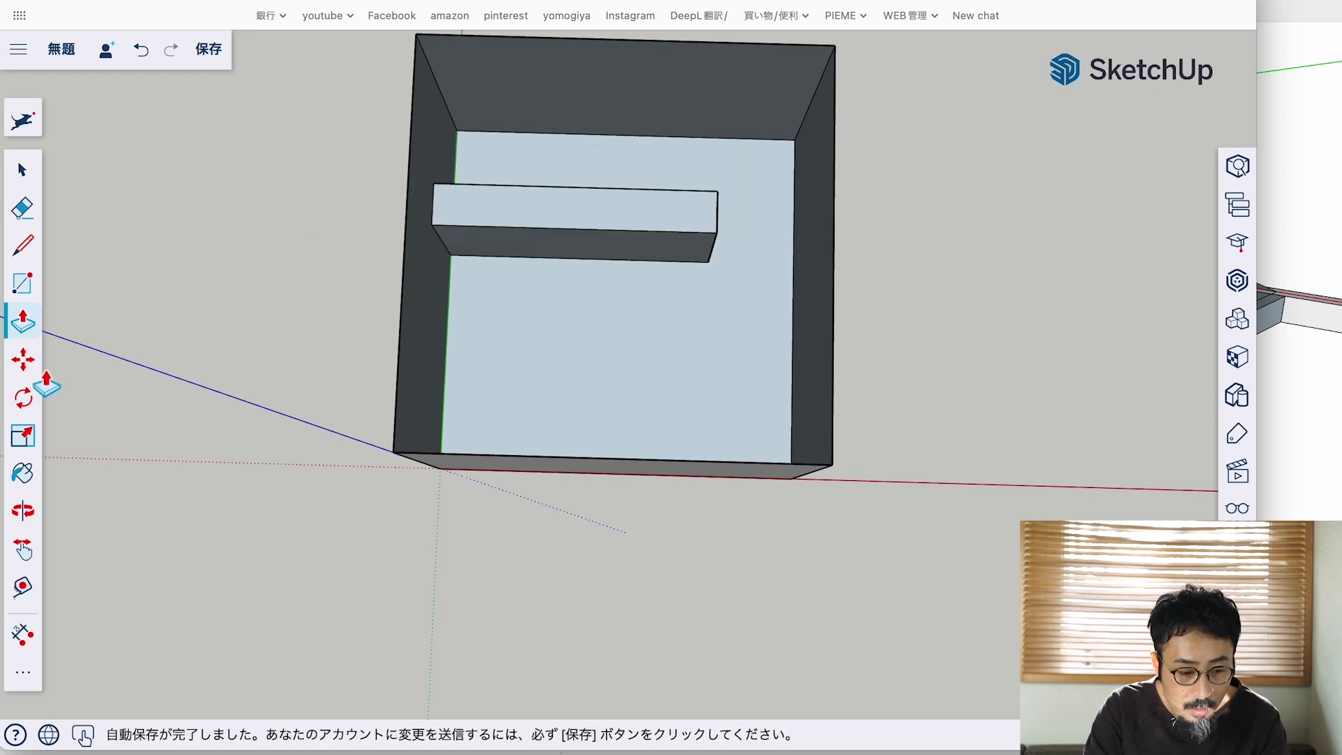
# Step: Draw a second rectangle near the floor centre and raise it into a block
pyautogui.click(20, 286)
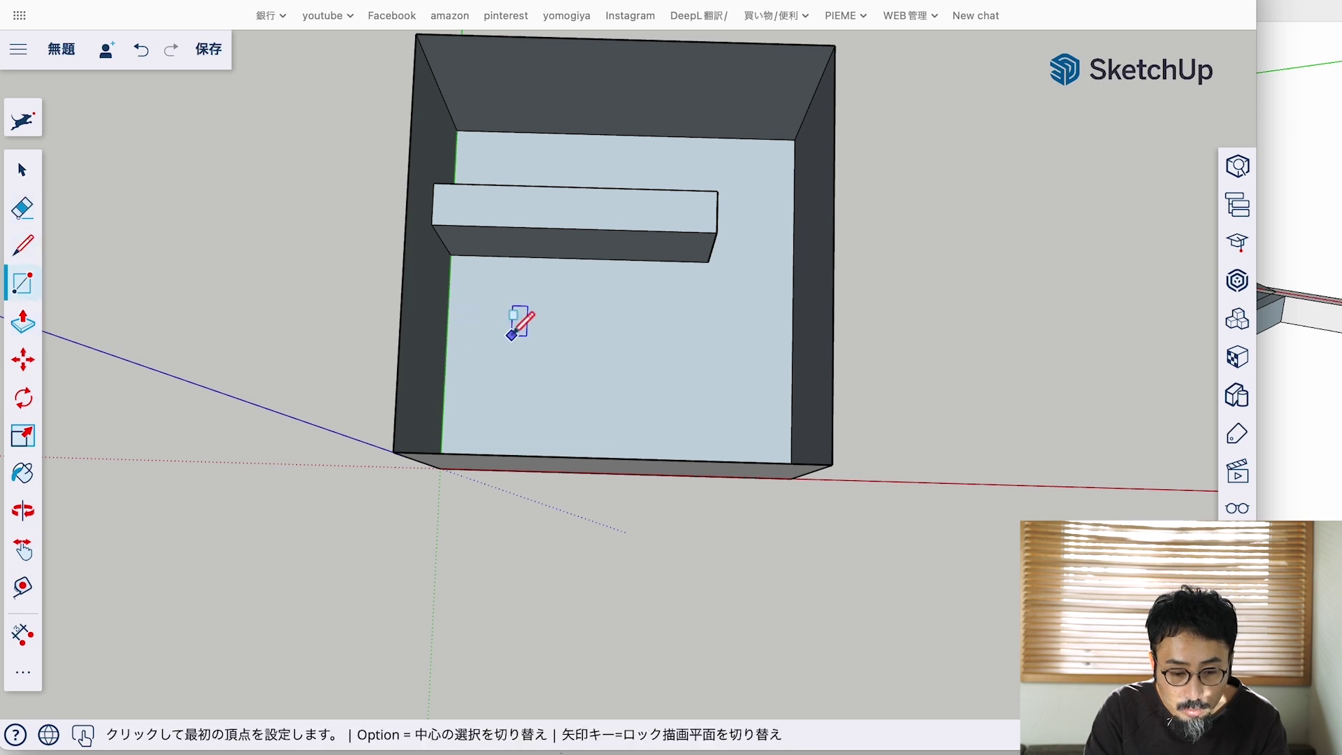
pyautogui.click(529, 323)
pyautogui.click(694, 402)
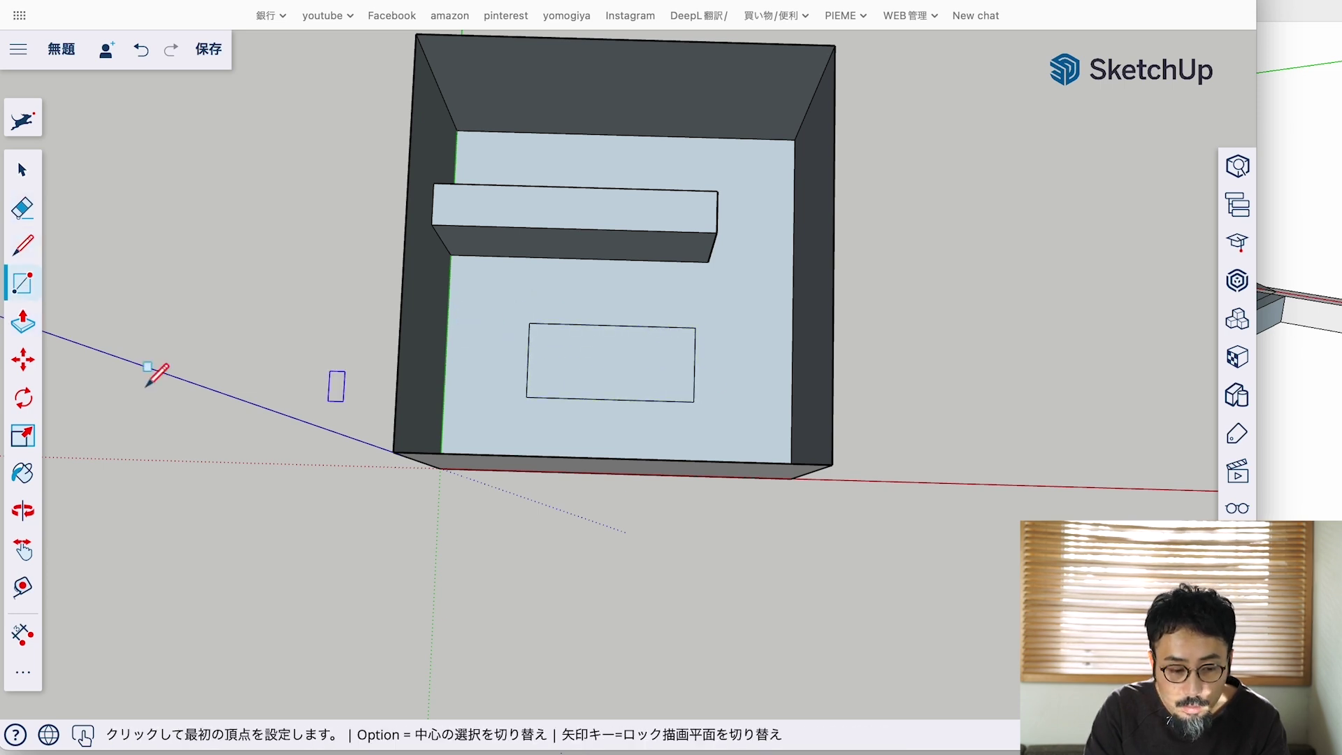
pyautogui.click(23, 321)
pyautogui.click(593, 375)
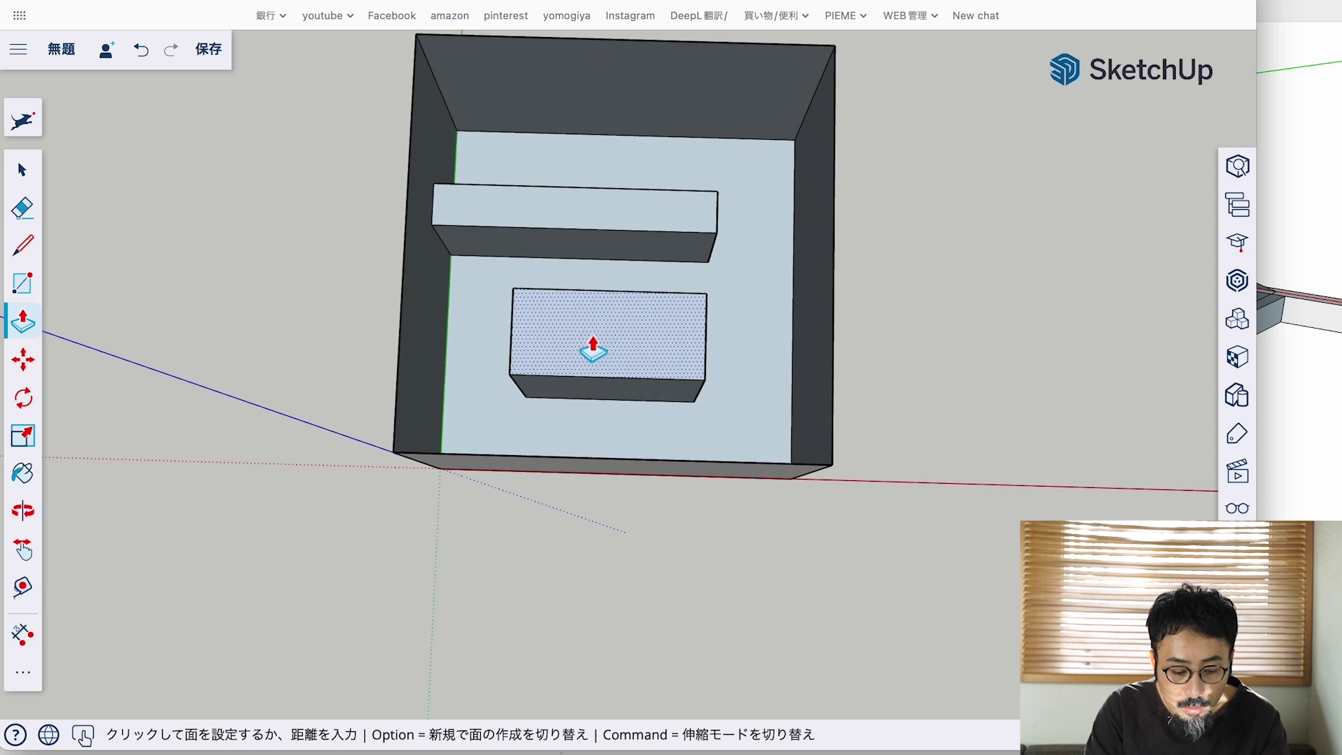
pyautogui.click(608, 329)
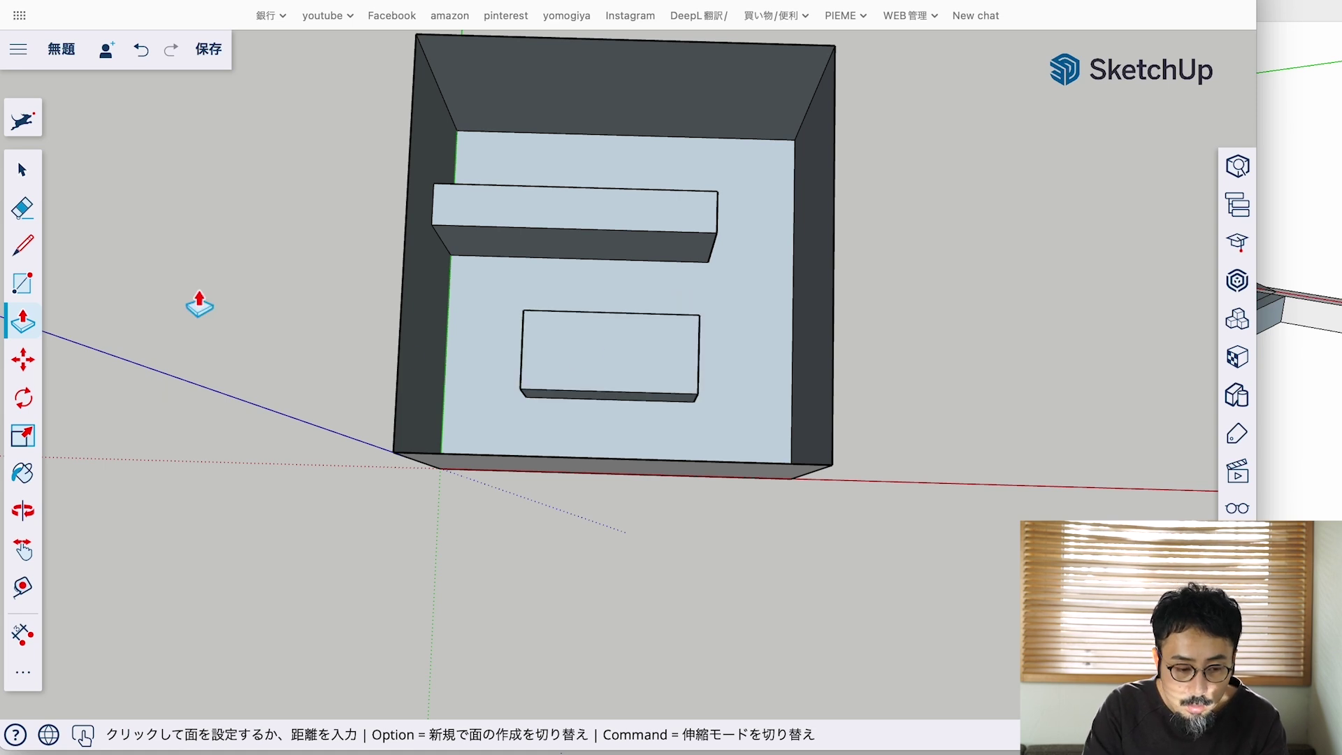
pyautogui.click(23, 512)
pyautogui.moveTo(569, 227)
pyautogui.mouseDown()
pyautogui.moveTo(740, 201)
pyautogui.moveTo(800, 240)
pyautogui.moveTo(531, 234)
pyautogui.mouseUp()
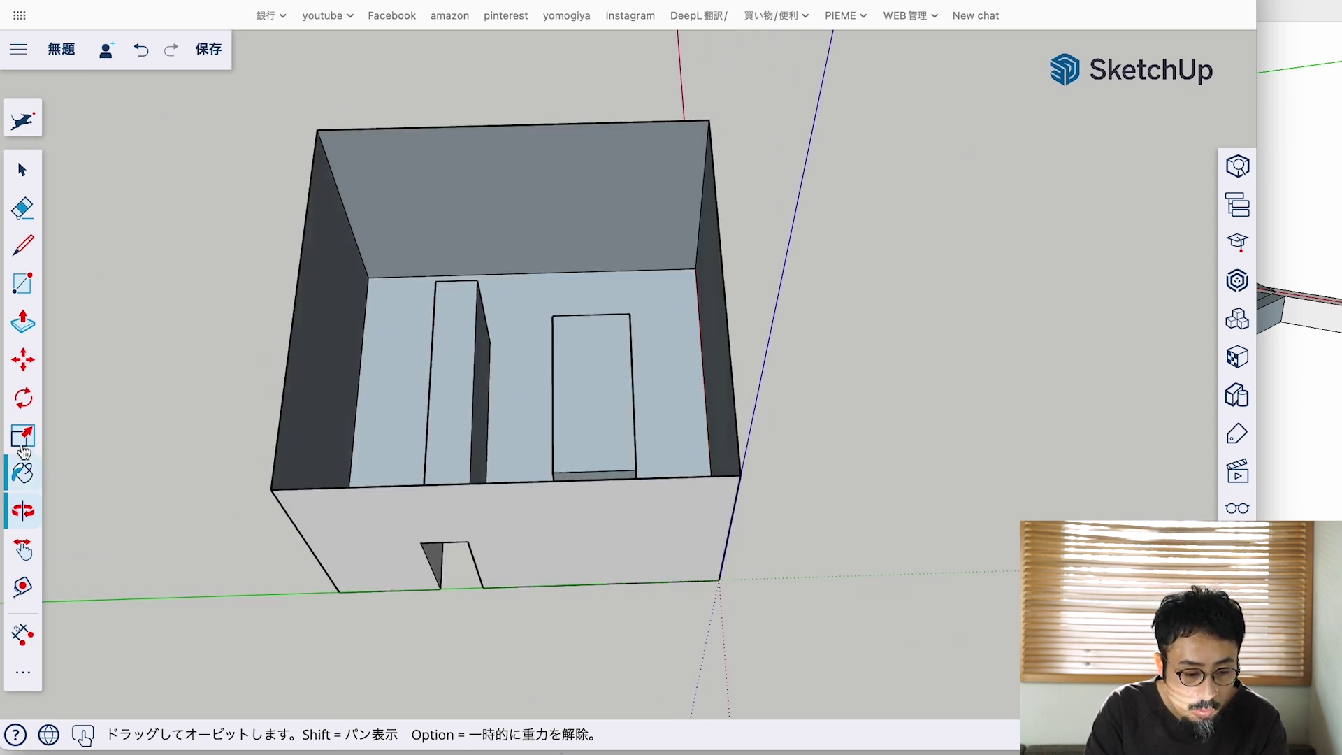
# Step: Draw a rectangle high on the back wall and extrude it into a protruding slab
pyautogui.click(35, 285)
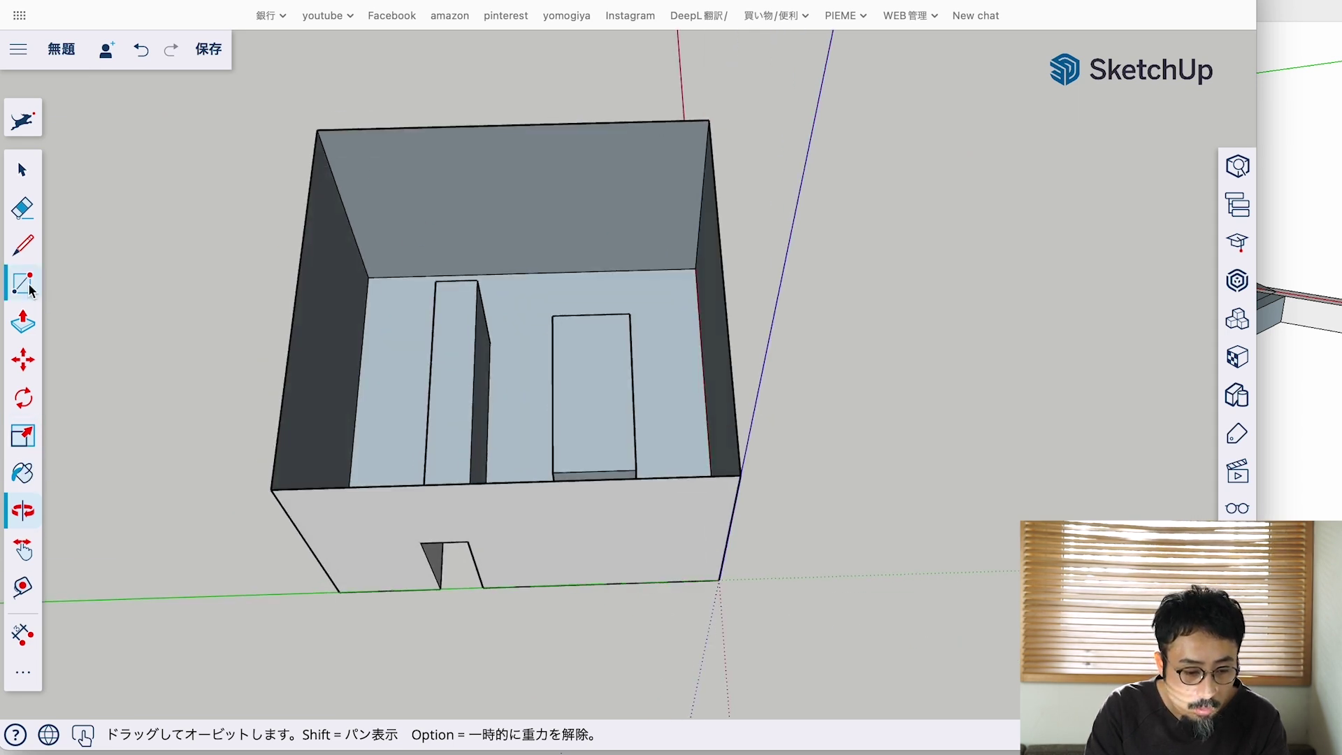
pyautogui.click(533, 272)
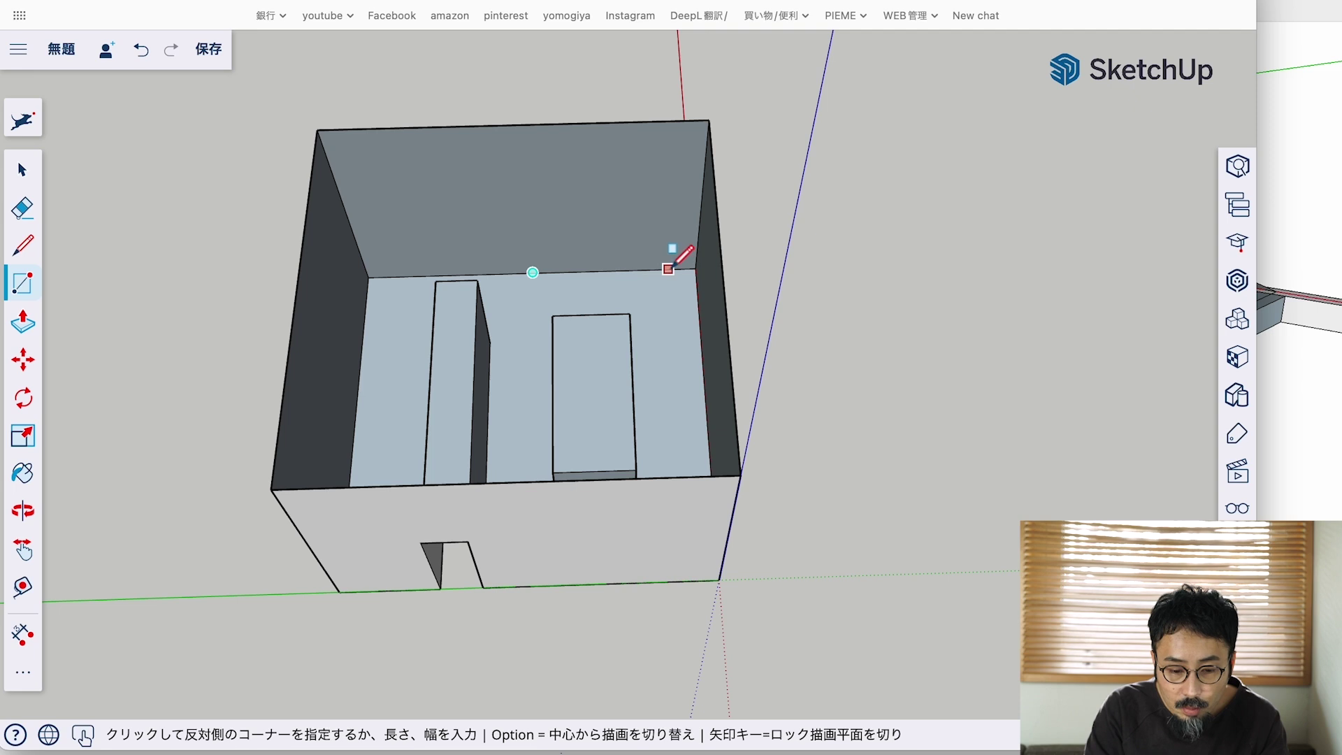
pyautogui.click(658, 170)
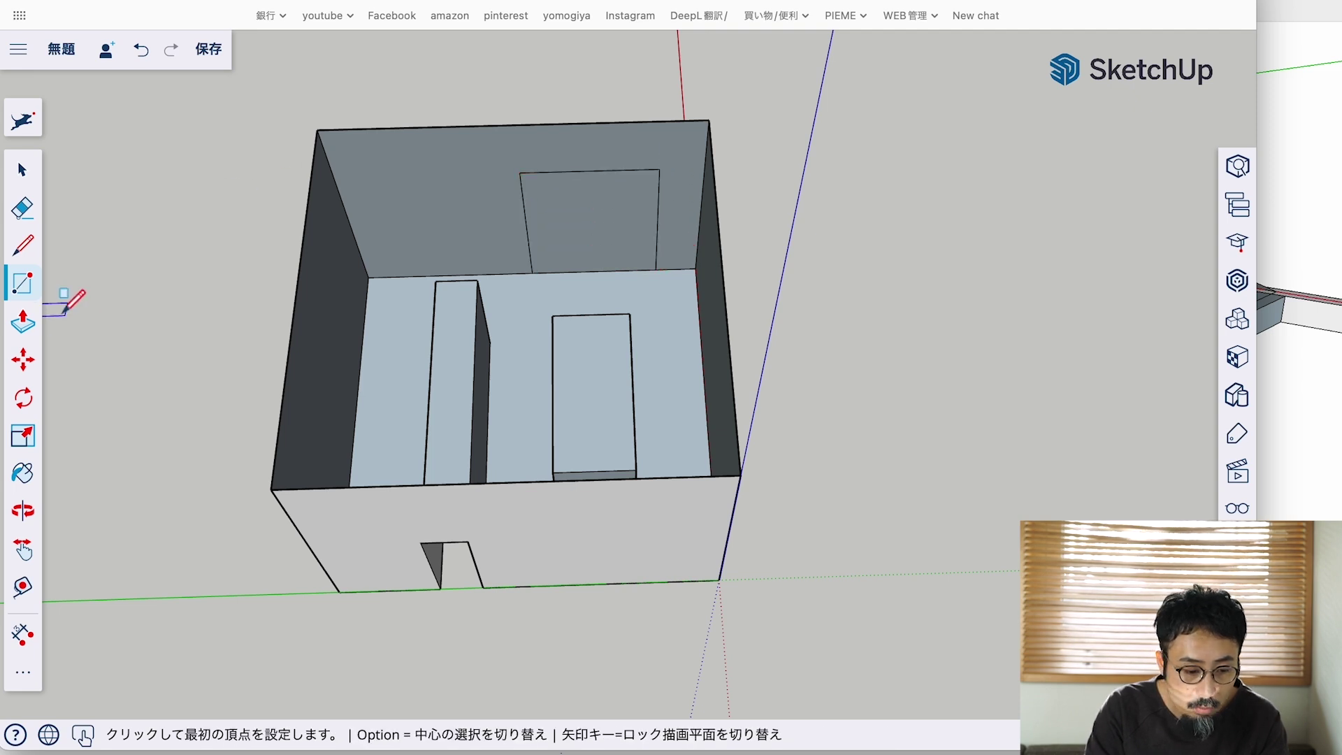
pyautogui.press('p')
pyautogui.click(545, 213)
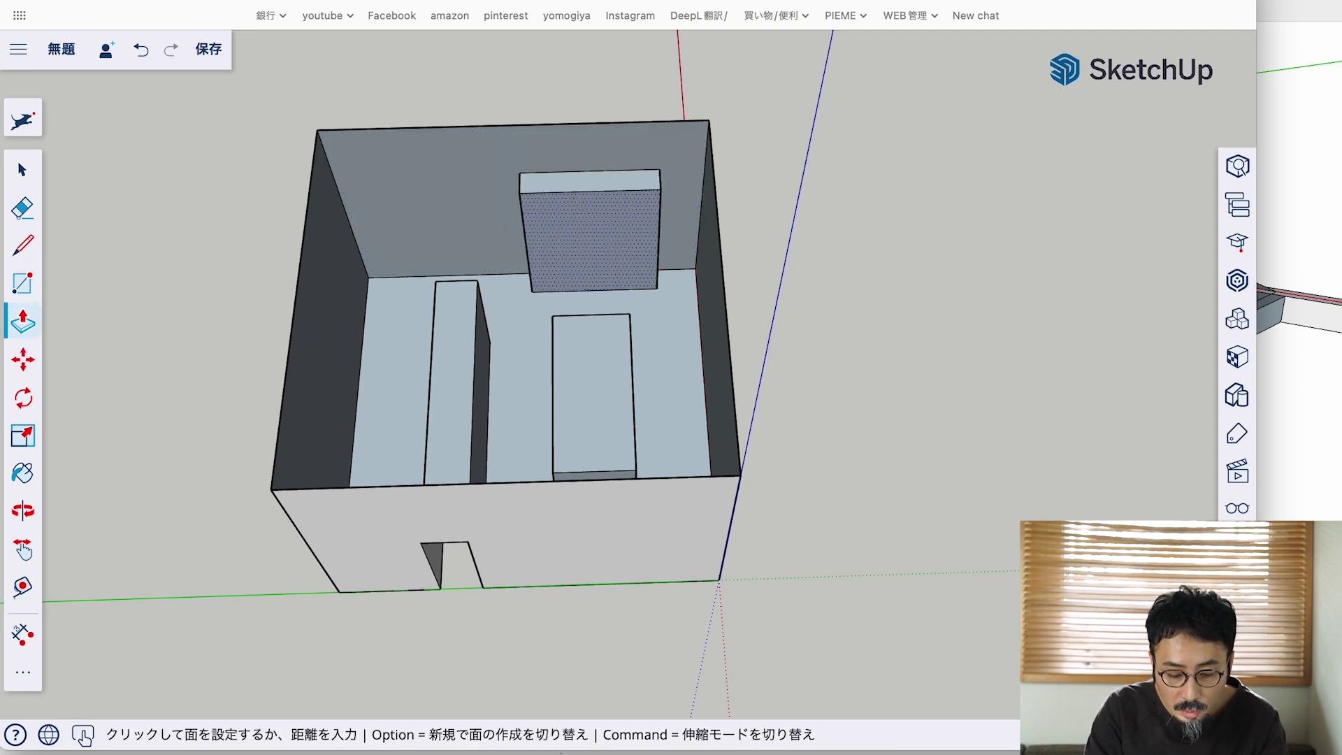
pyautogui.press('Return')
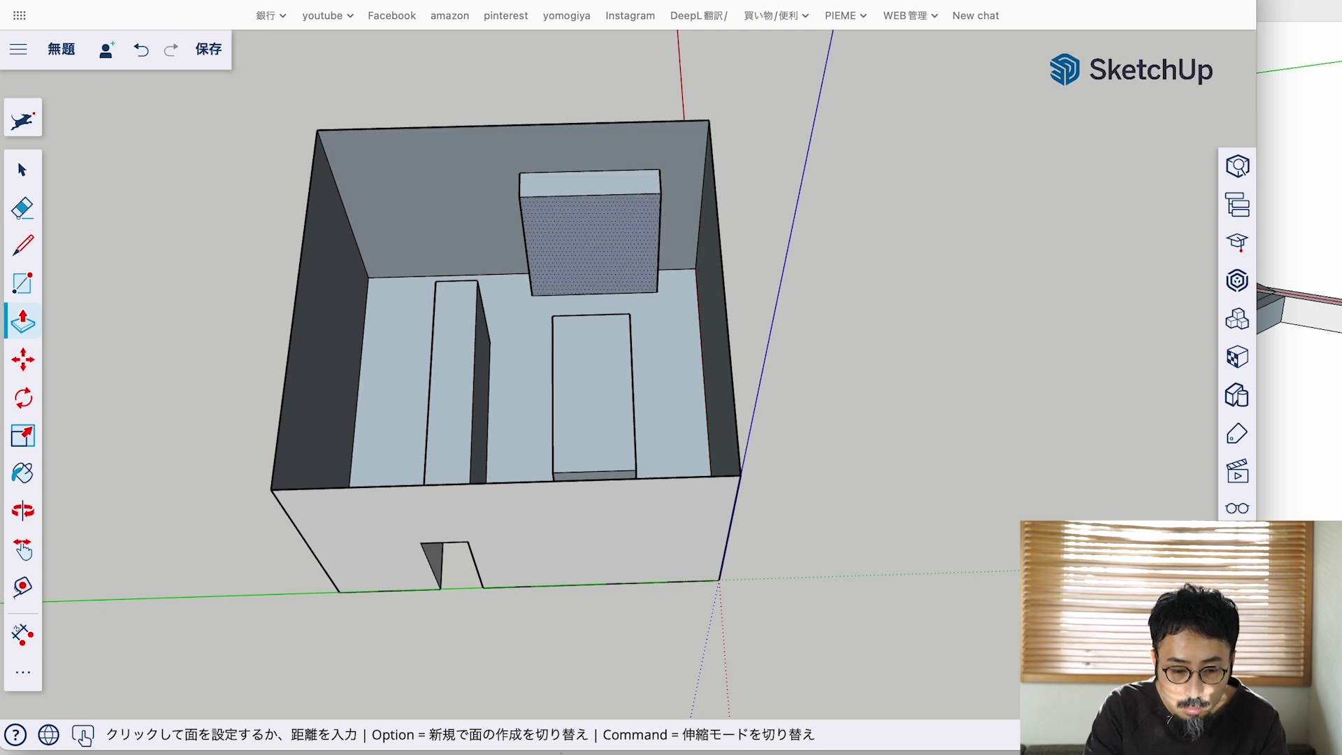
# Step: Offset the slab face inward and push the inner part back to form the door frame
pyautogui.click(23, 672)
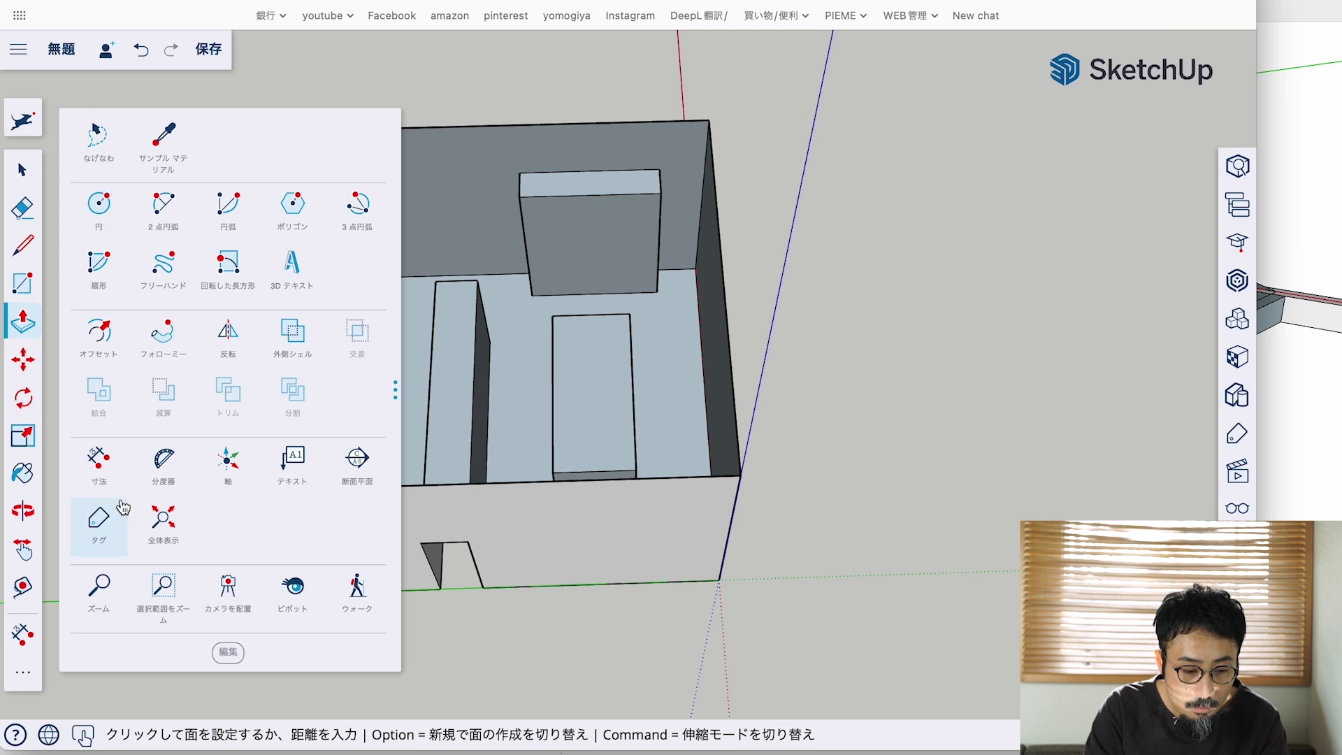
pyautogui.click(98, 335)
pyautogui.click(588, 264)
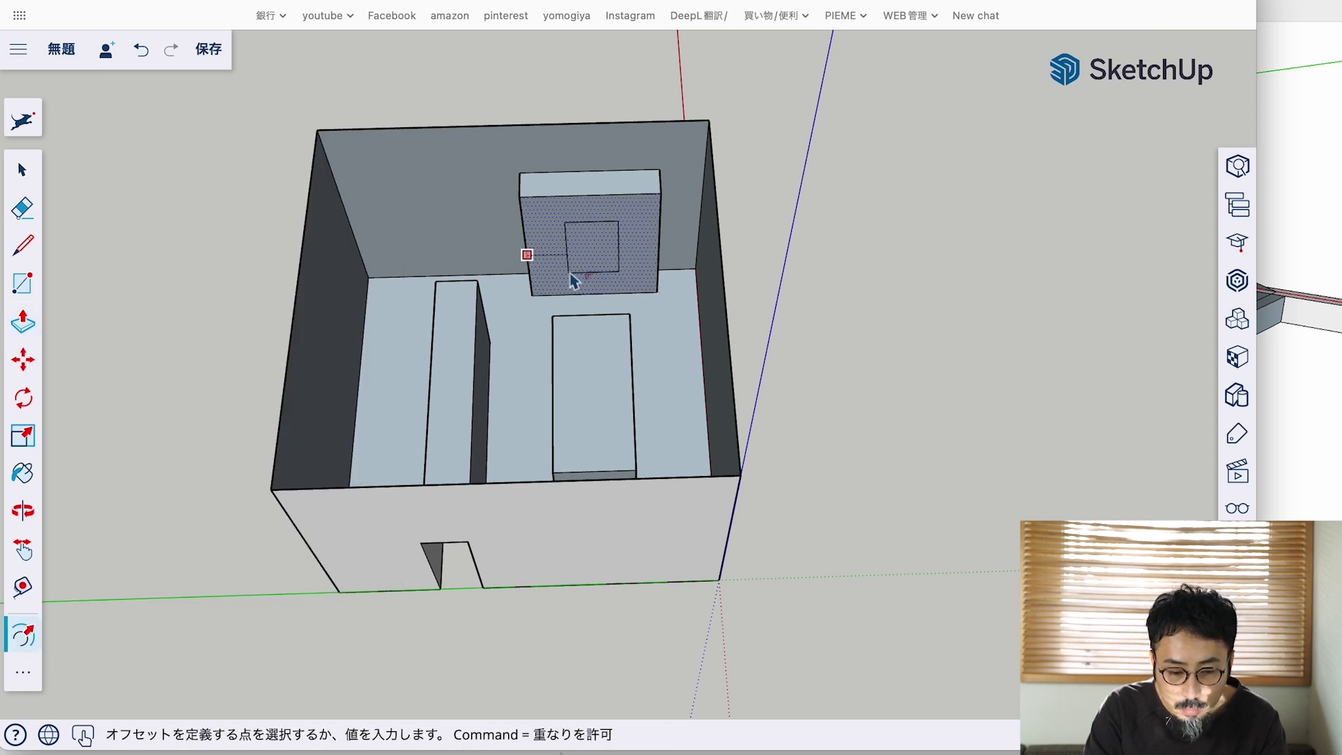
pyautogui.click(527, 255)
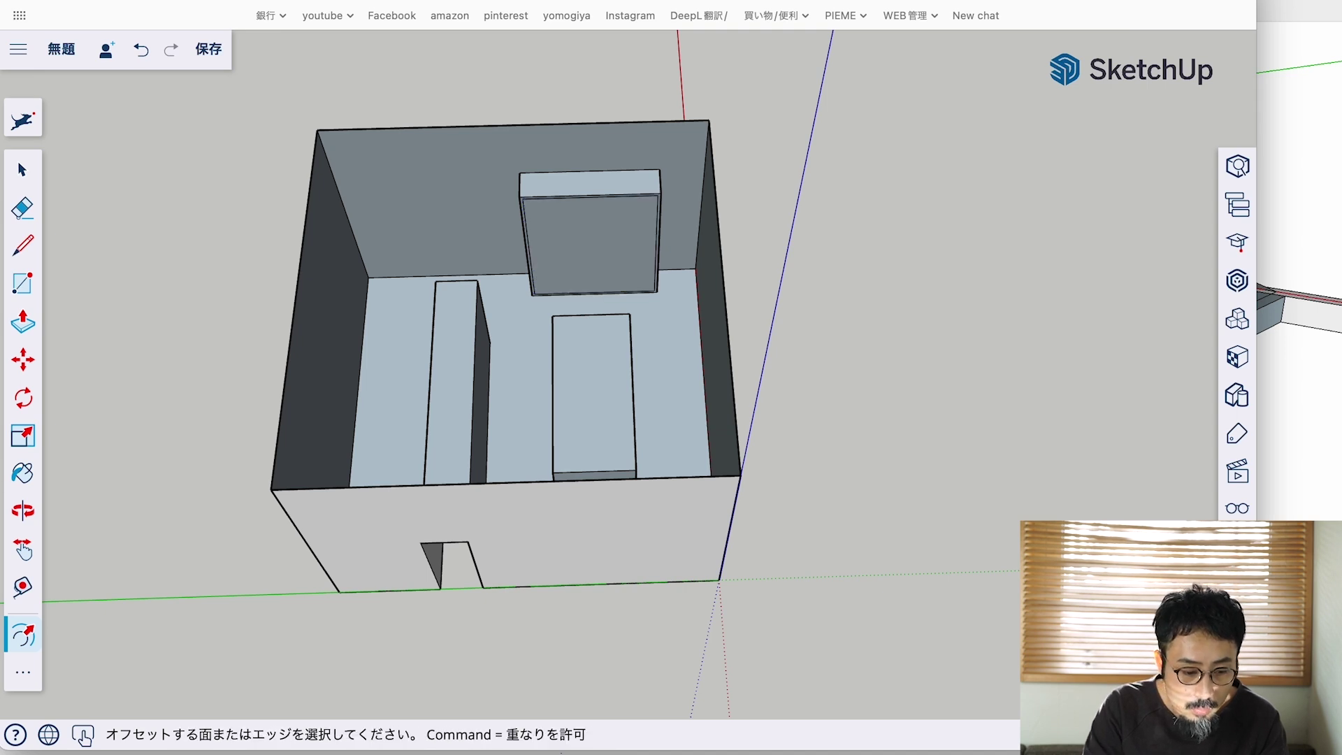
pyautogui.click(23, 321)
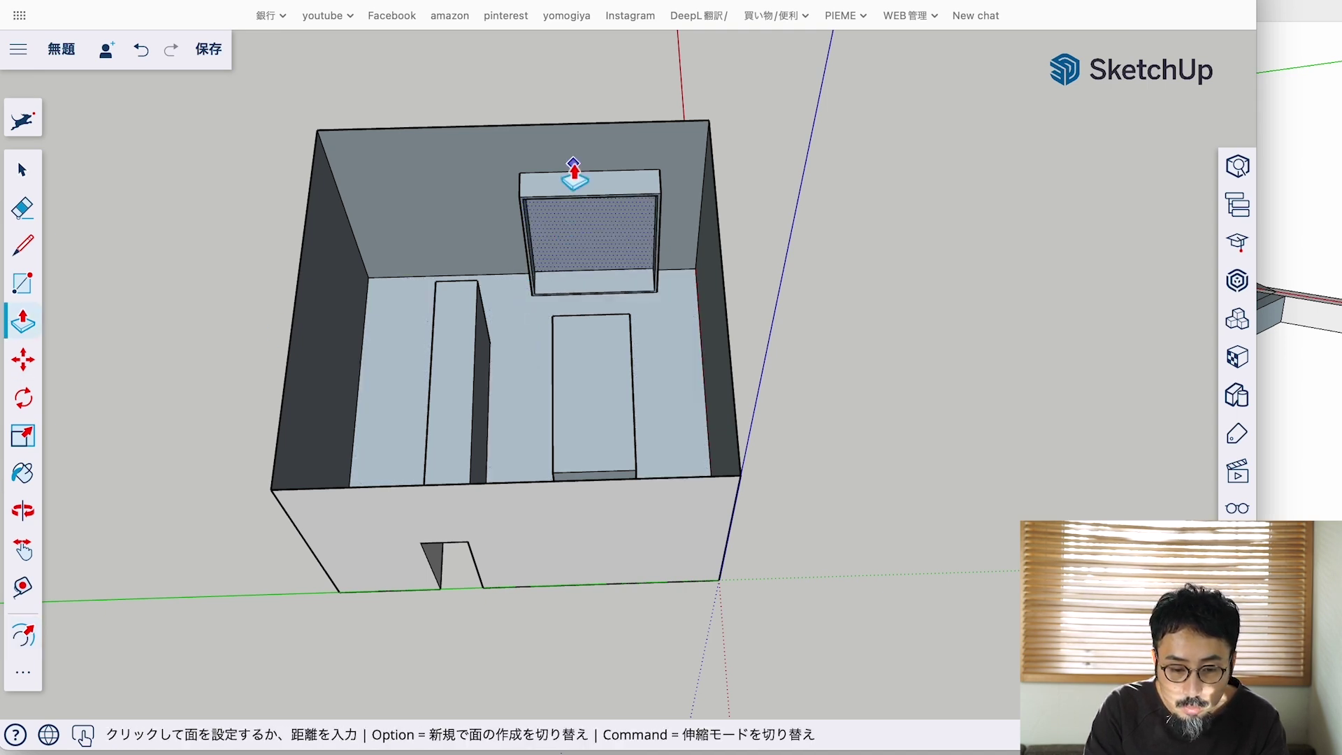
pyautogui.press('space')
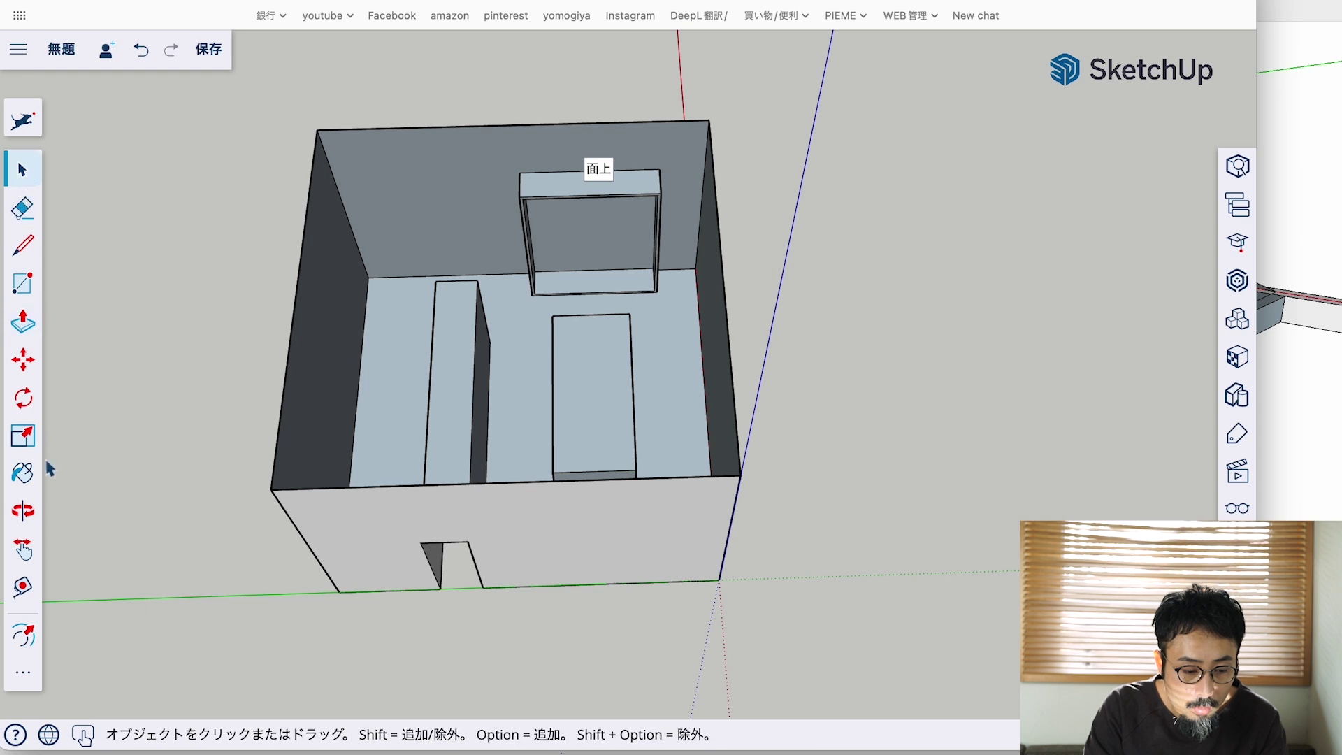
pyautogui.click(23, 510)
pyautogui.moveTo(509, 369)
pyautogui.mouseDown()
pyautogui.moveTo(498, 261)
pyautogui.moveTo(450, 183)
pyautogui.moveTo(474, 278)
pyautogui.mouseUp()
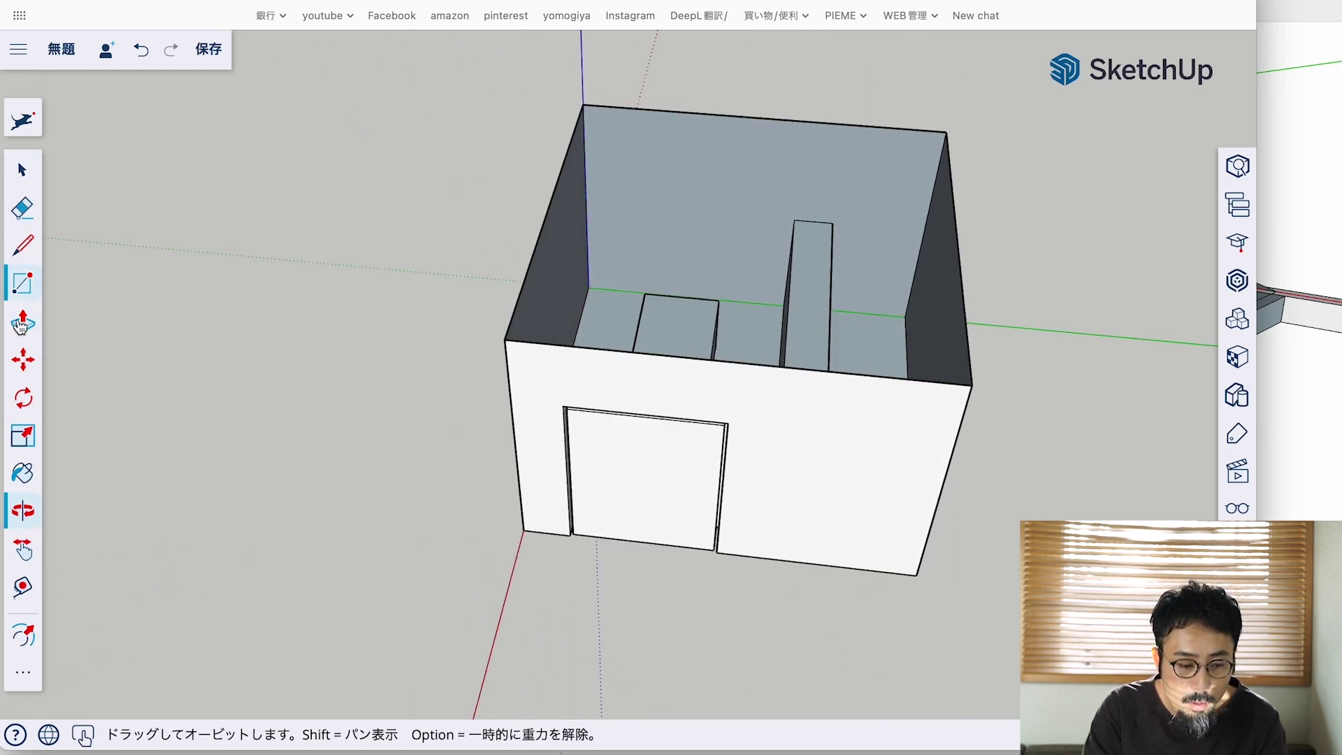
# Step: Draw a wide window rectangle high on the inner back wall
pyautogui.click(23, 283)
pyautogui.click(646, 177)
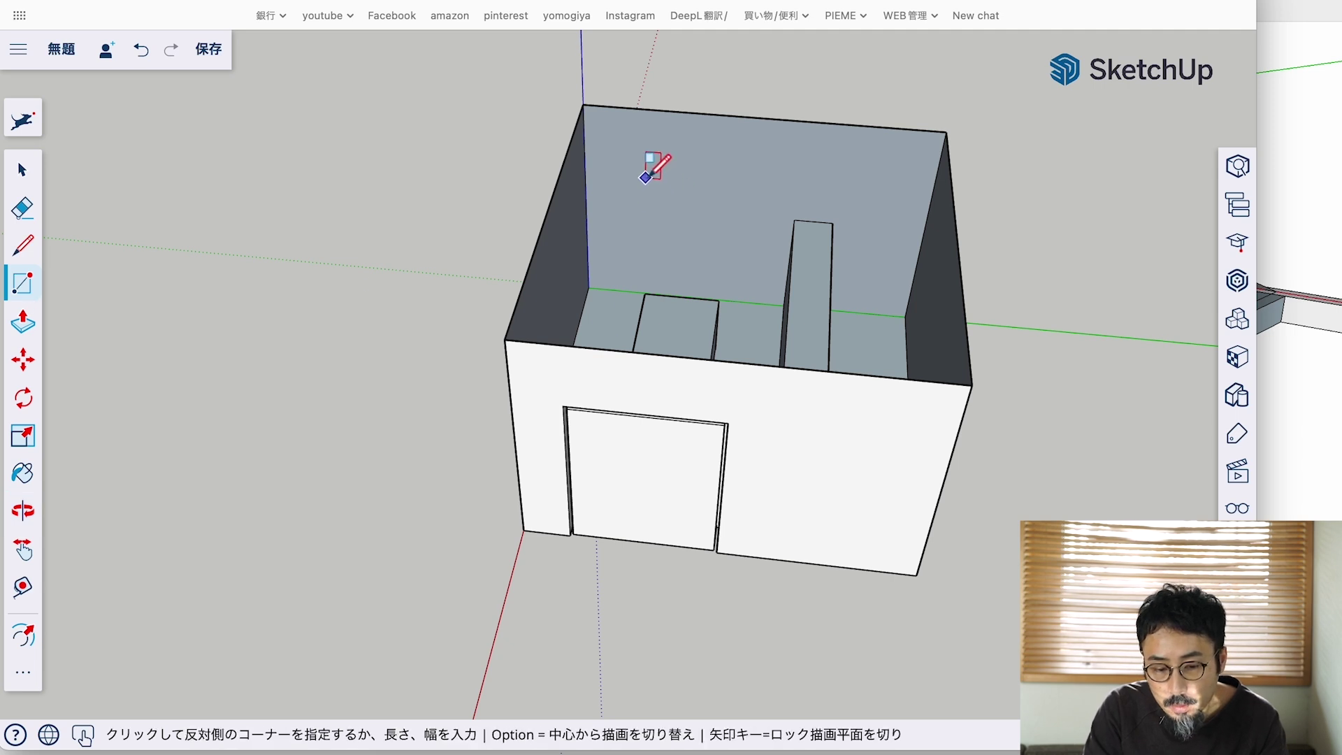
pyautogui.click(761, 231)
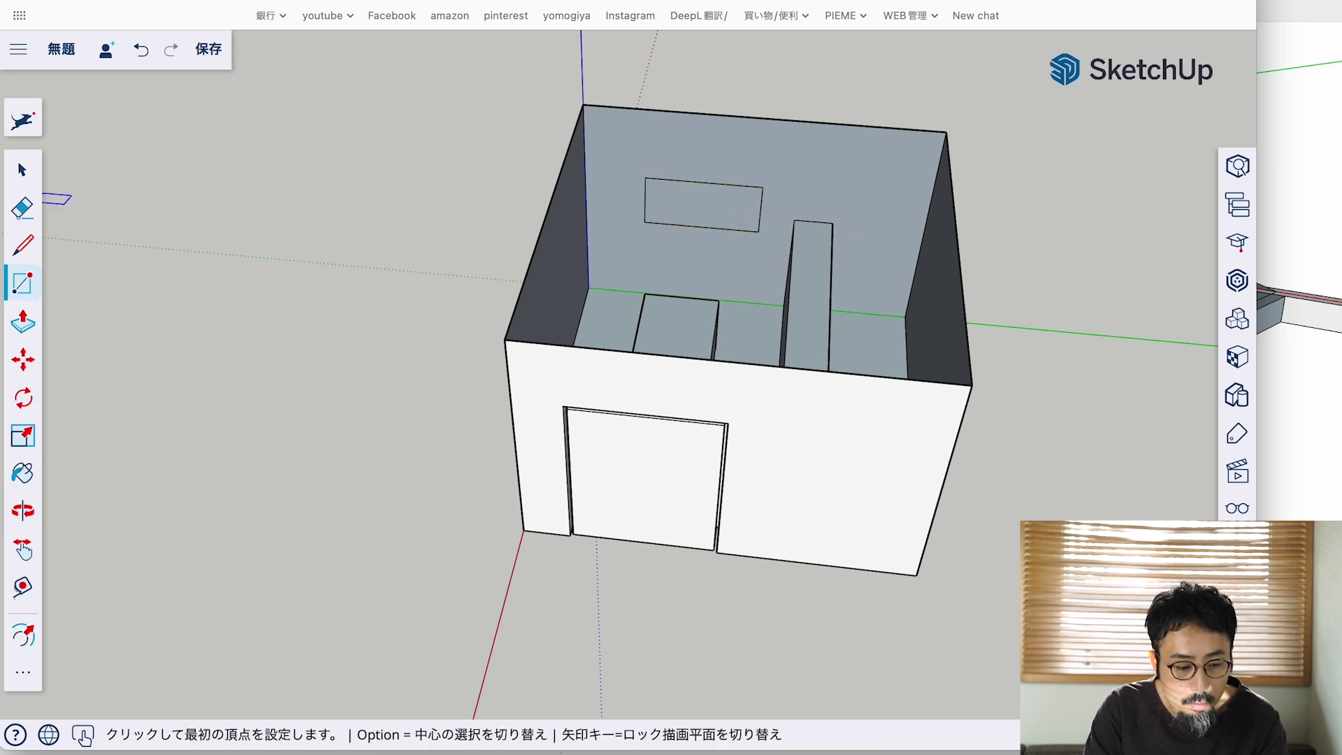
pyautogui.click(22, 170)
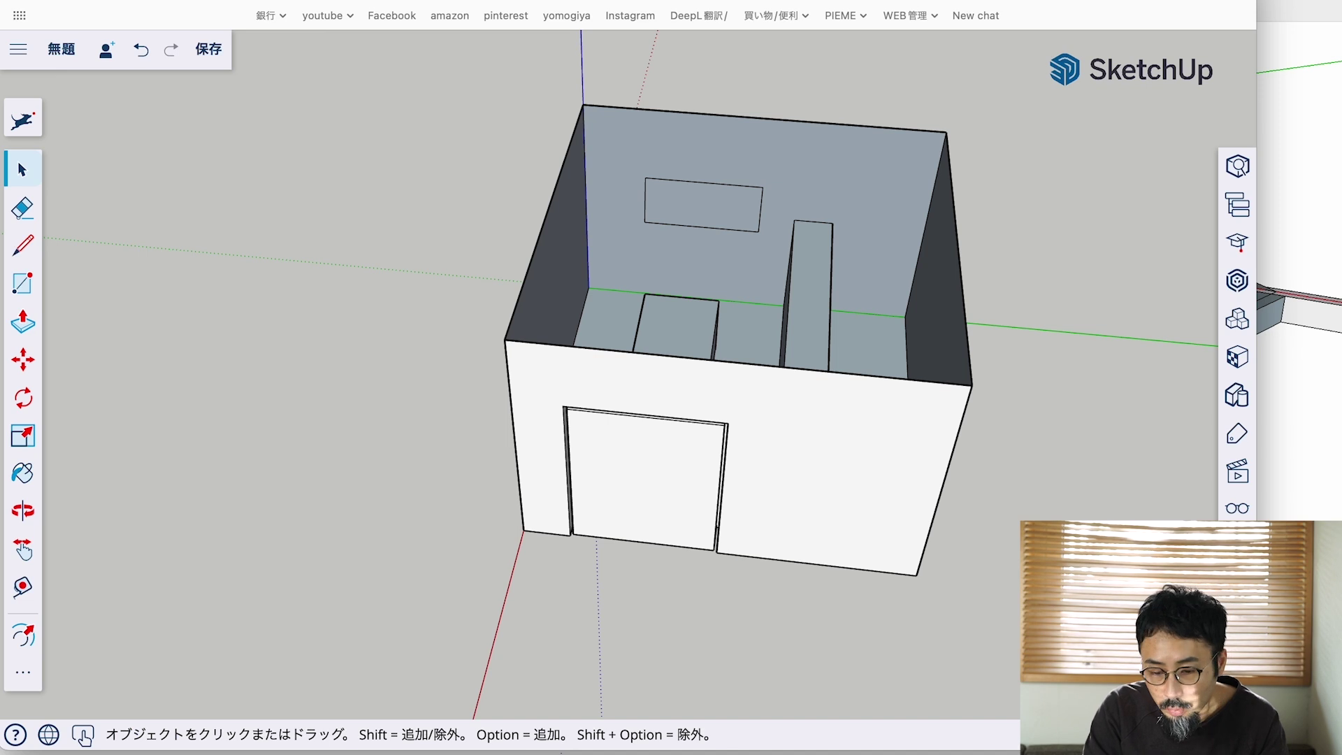
# Step: Browse the Paint Bucket materials to the ガラスと鏡 glass collection
pyautogui.click(22, 473)
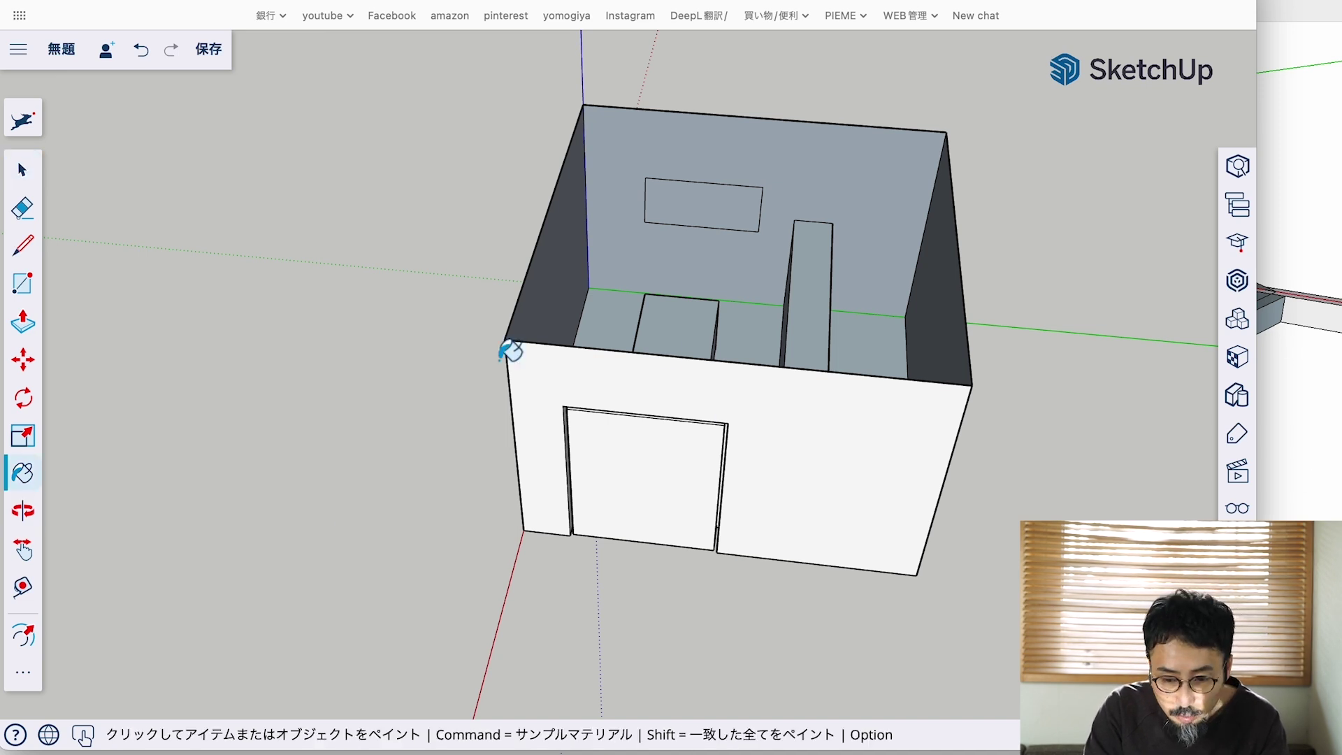
pyautogui.scroll(-5, 1191, 420)
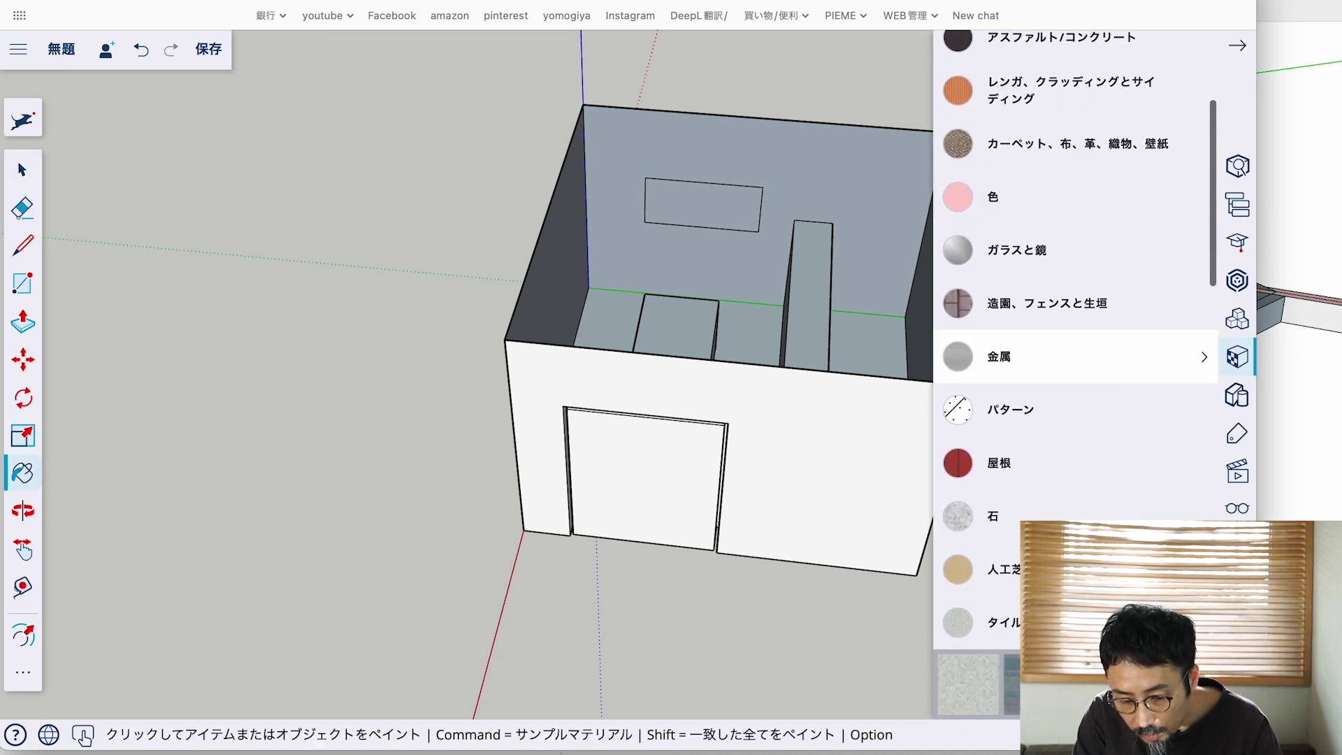
pyautogui.click(1118, 407)
pyautogui.scroll(-6, 998, 281)
pyautogui.scroll(2, 998, 281)
pyautogui.scroll(2, 998, 281)
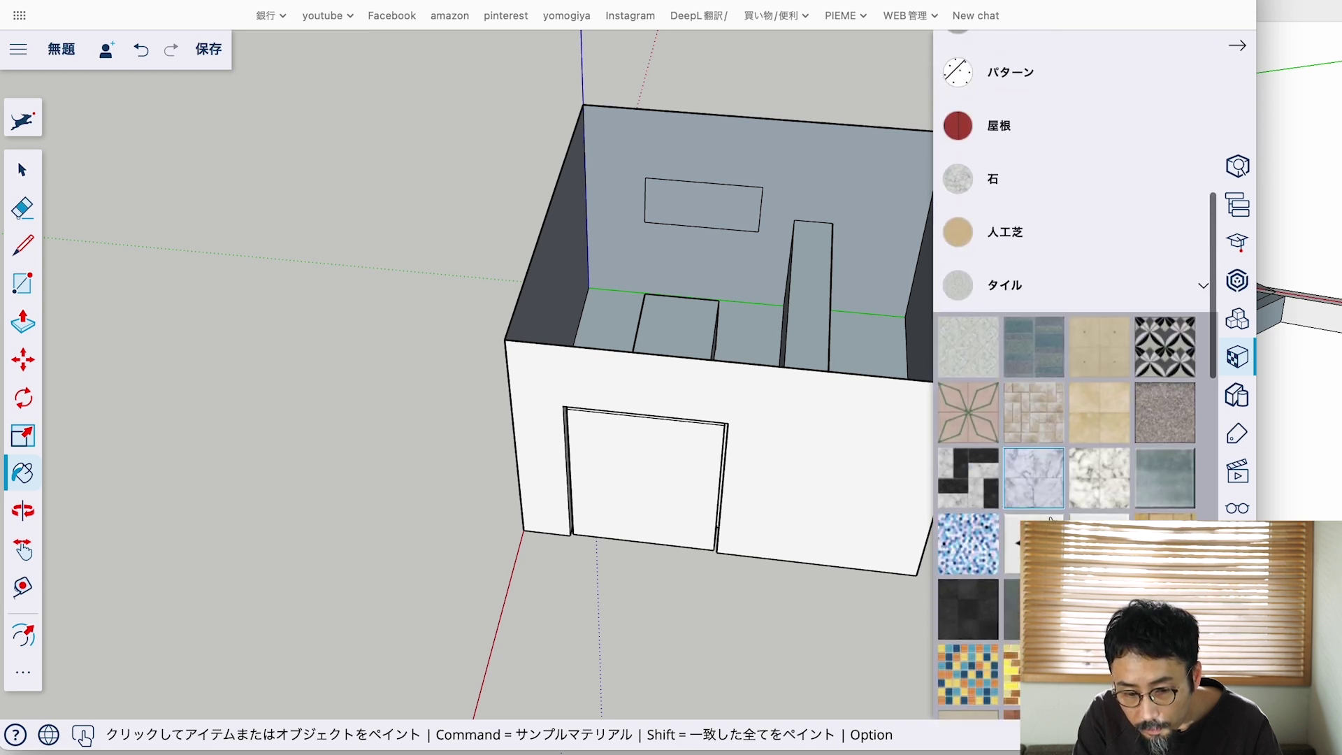
pyautogui.click(998, 281)
pyautogui.scroll(1, 1090, 263)
pyautogui.scroll(2, 1091, 264)
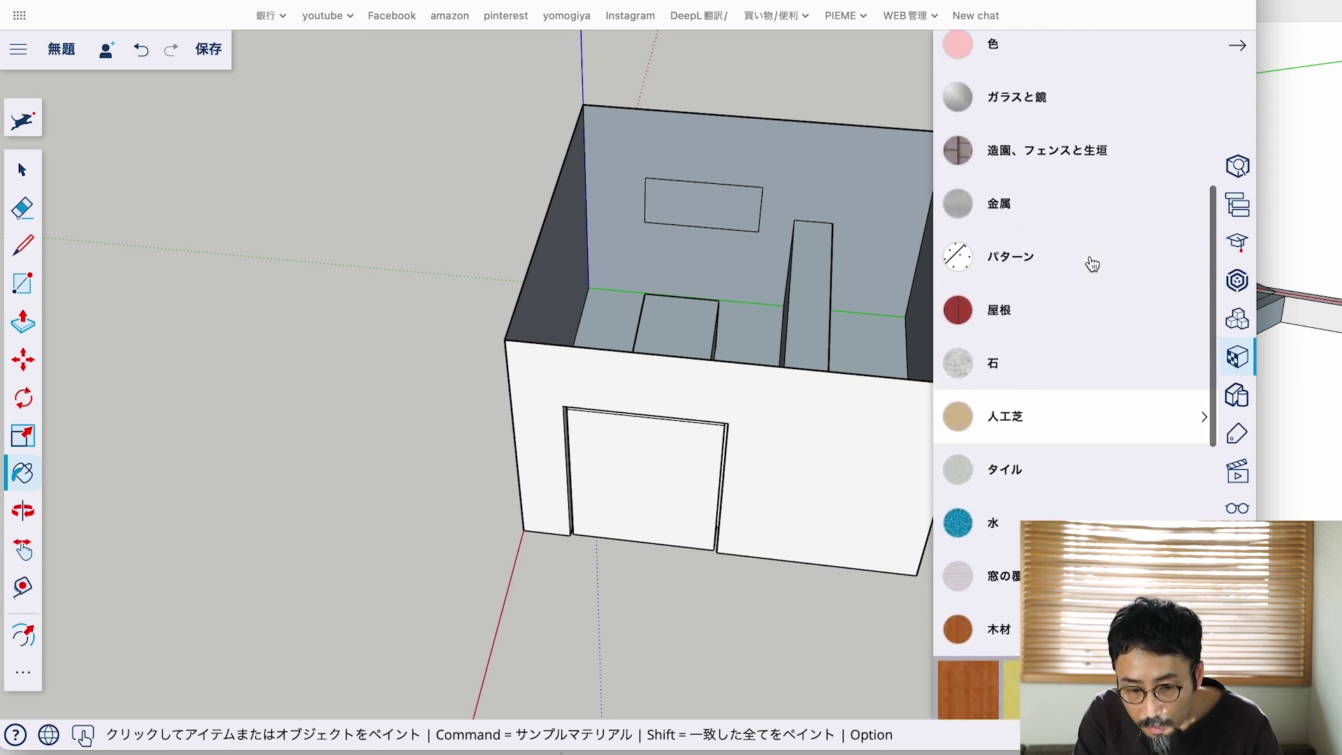
pyautogui.scroll(2, 1091, 263)
pyautogui.click(1049, 209)
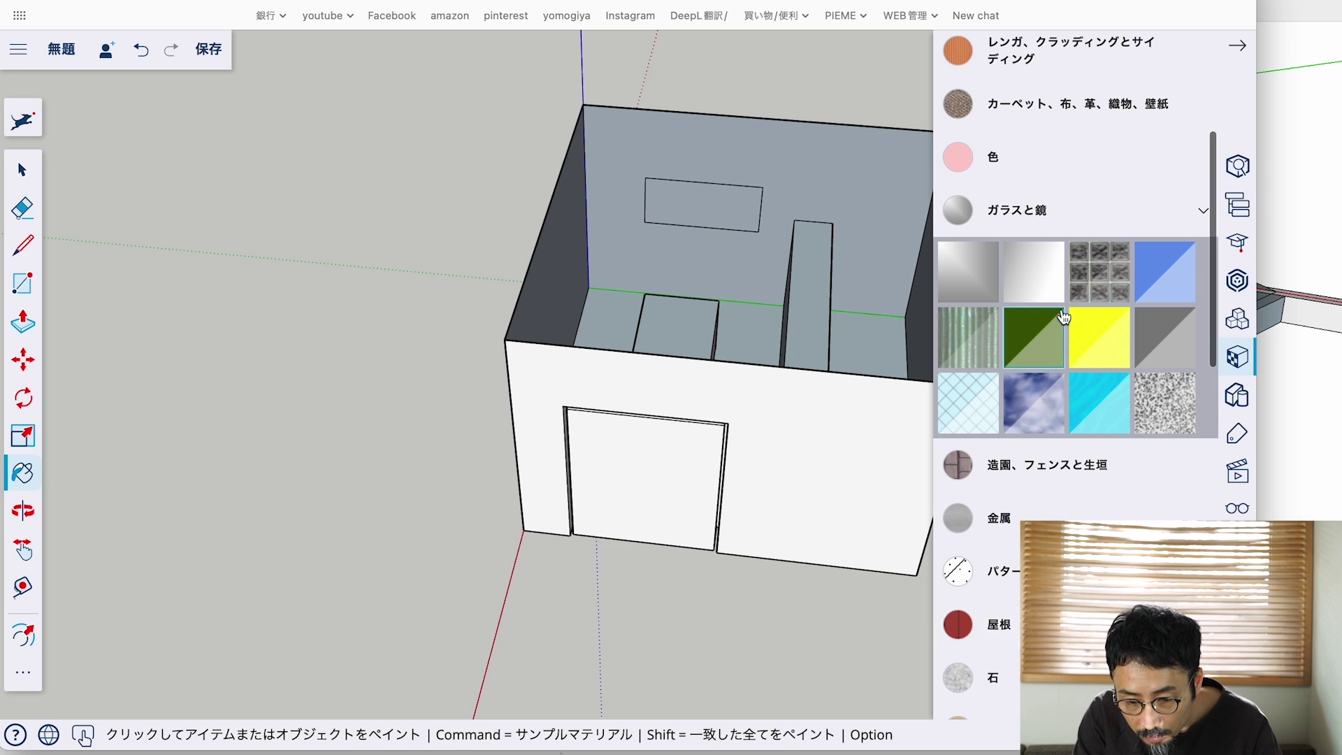
# Step: Paint the back-wall window with the cloudy blue glass and close the Materials panel
pyautogui.click(1033, 417)
pyautogui.click(730, 209)
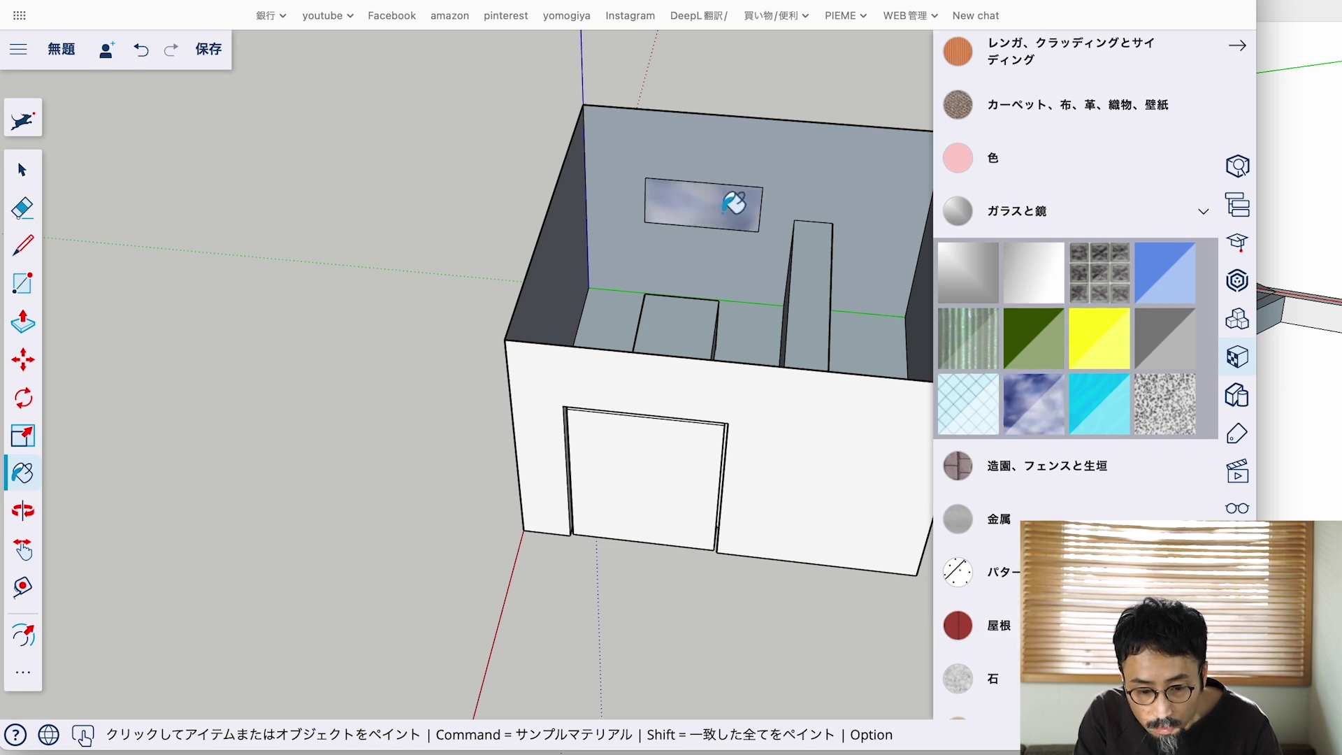
pyautogui.click(22, 170)
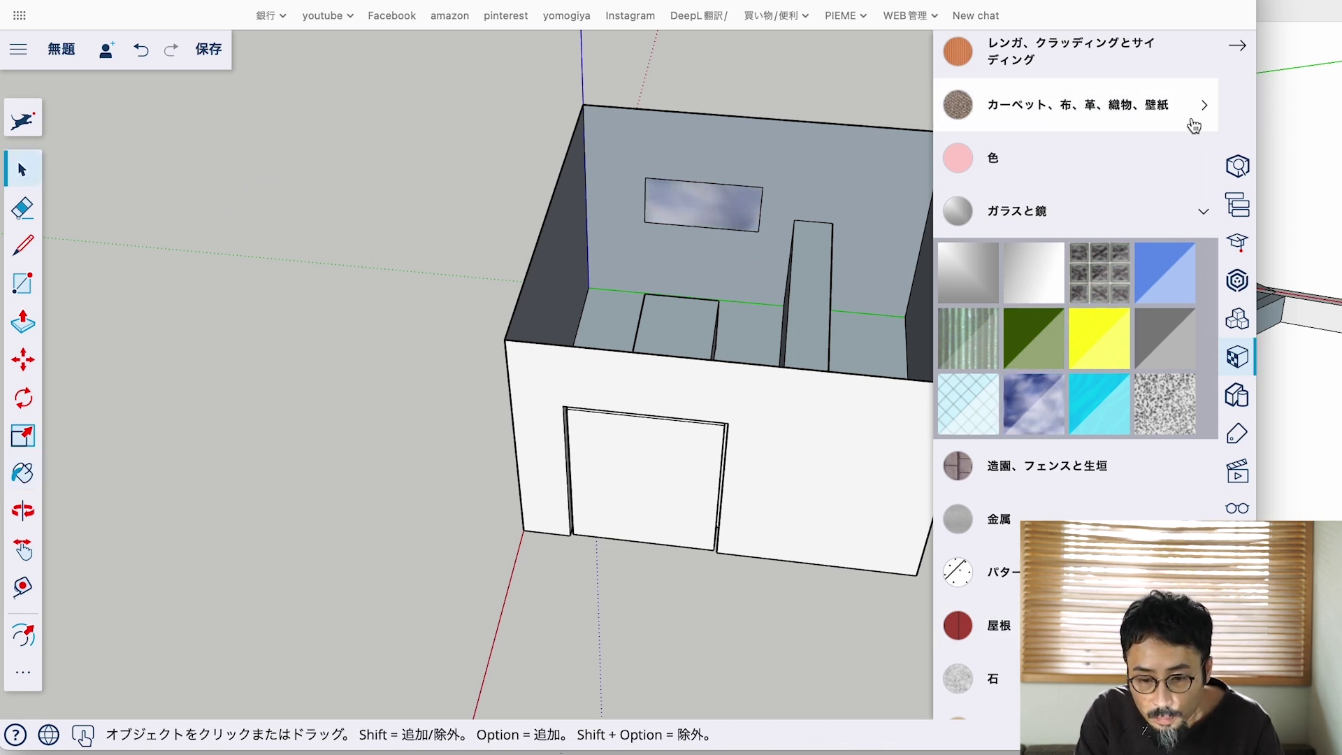
pyautogui.click(1249, 46)
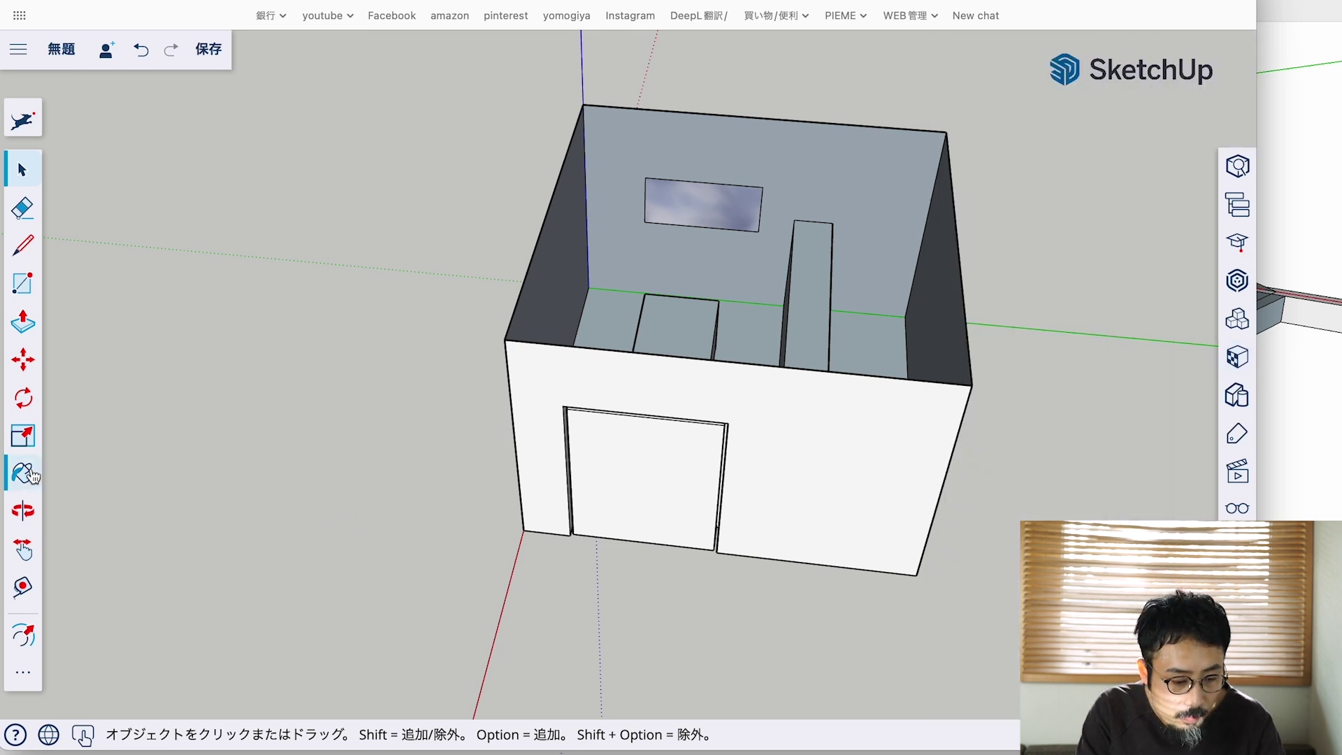
pyautogui.click(25, 509)
pyautogui.moveTo(285, 383)
pyautogui.mouseDown()
pyautogui.moveTo(584, 240)
pyautogui.moveTo(299, 335)
pyautogui.moveTo(776, 333)
pyautogui.moveTo(581, 380)
pyautogui.moveTo(698, 296)
pyautogui.moveTo(686, 303)
pyautogui.mouseUp()
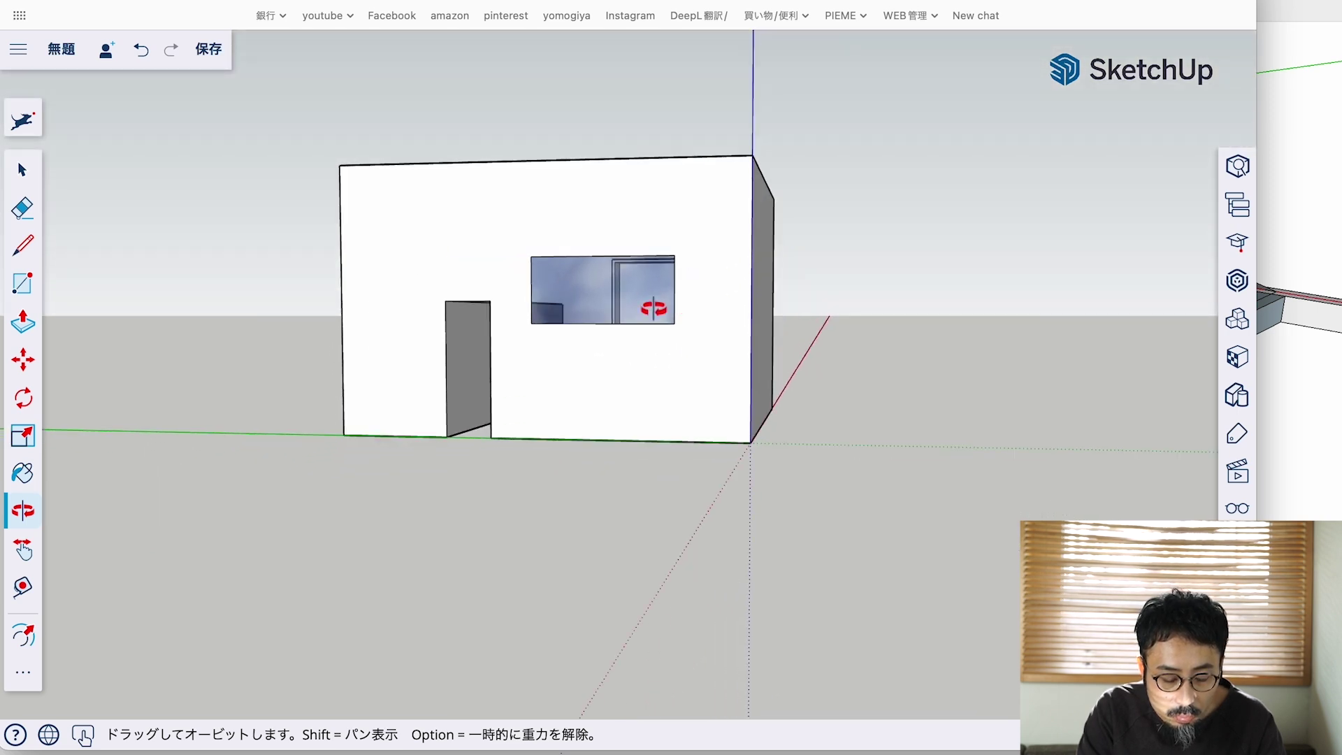
pyautogui.scroll(3, 653, 305)
pyautogui.scroll(3, 654, 309)
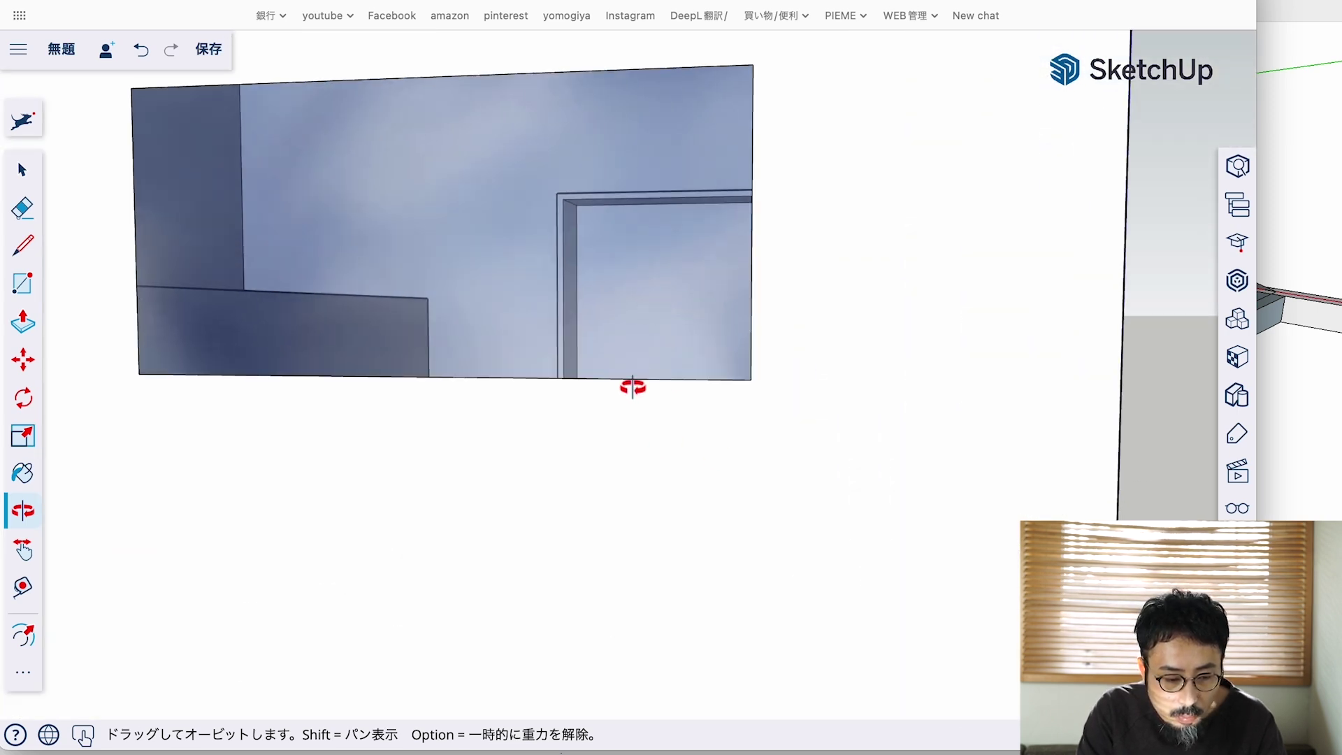
pyautogui.moveTo(633, 387)
pyautogui.mouseDown()
pyautogui.moveTo(731, 543)
pyautogui.moveTo(587, 497)
pyautogui.moveTo(828, 605)
pyautogui.moveTo(90, 626)
pyautogui.moveTo(503, 371)
pyautogui.moveTo(598, 423)
pyautogui.mouseUp()
pyautogui.scroll(3, 504, 371)
pyautogui.scroll(2, 502, 372)
pyautogui.scroll(-5, 502, 372)
pyautogui.moveTo(414, 396)
pyautogui.mouseDown()
pyautogui.moveTo(413, 333)
pyautogui.moveTo(168, 329)
pyautogui.mouseUp()
# Step: Draw a door-shaped rectangle on the wall and delete its face to open a doorway
pyautogui.click(33, 288)
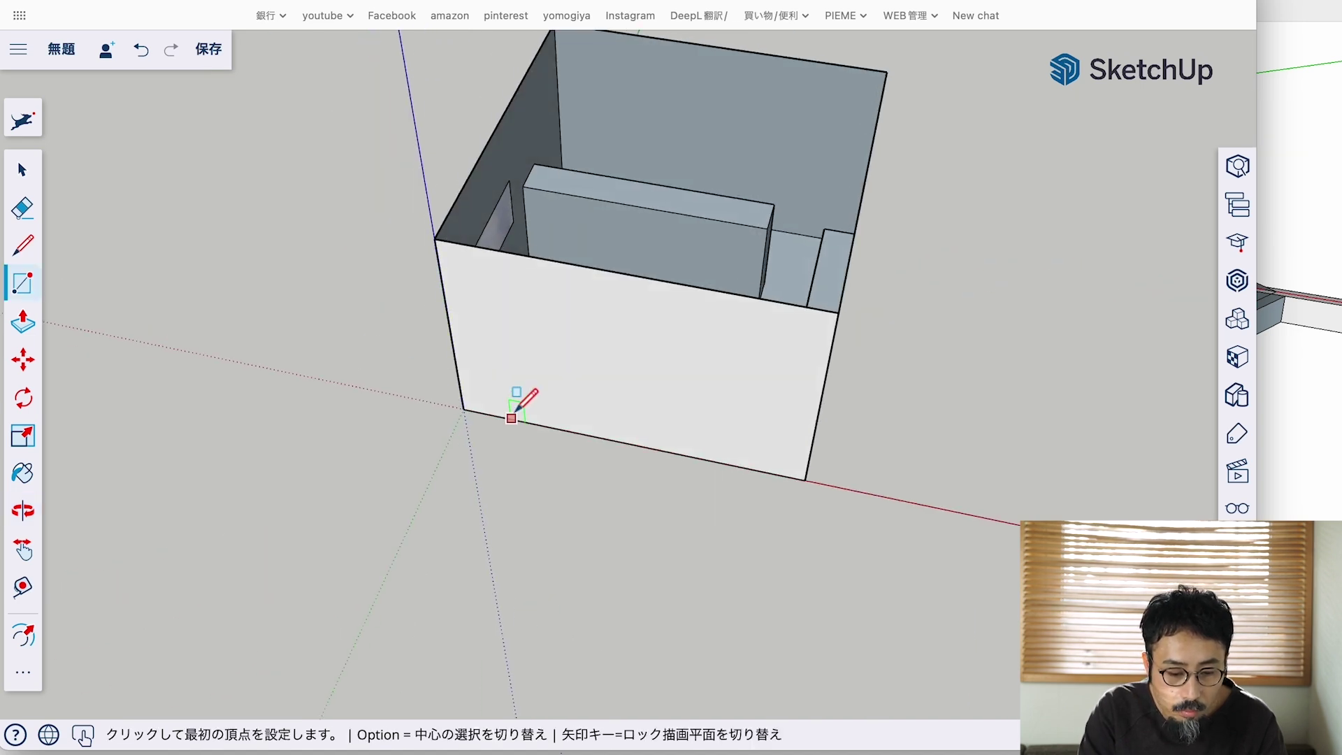
pyautogui.click(507, 417)
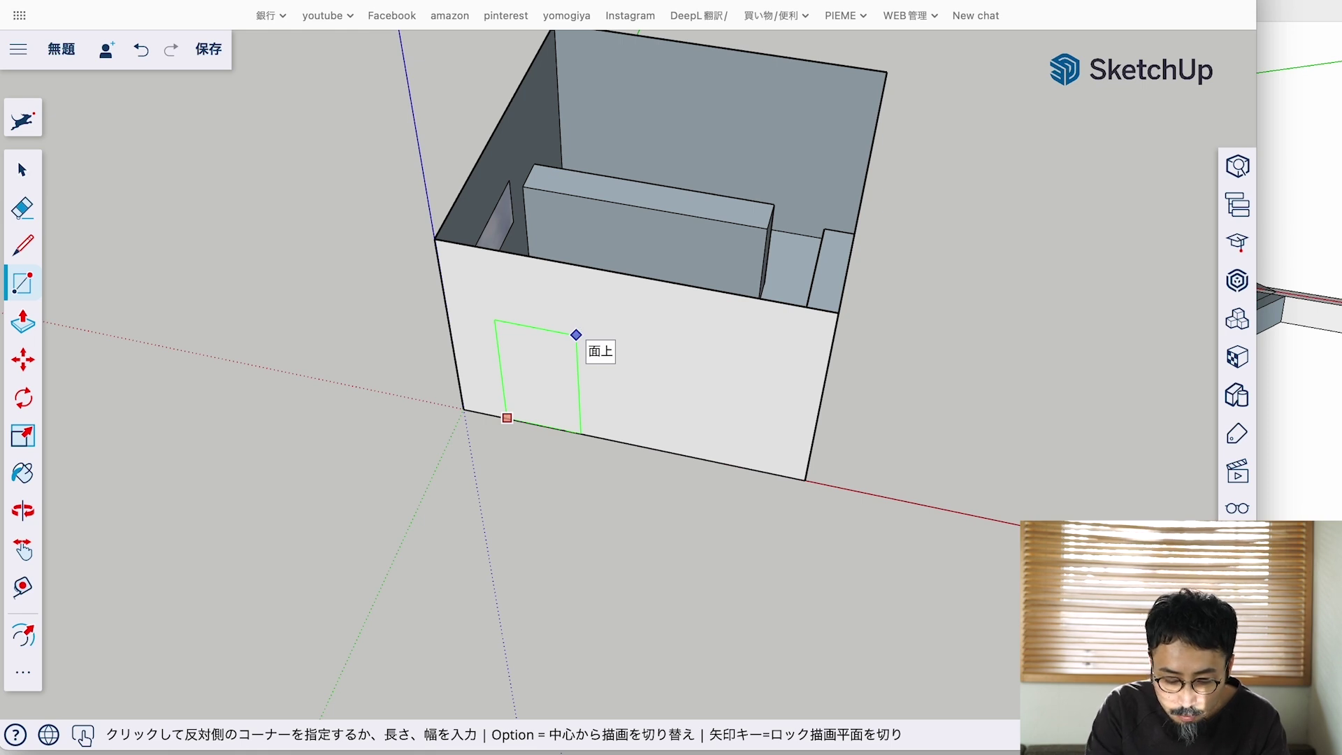
pyautogui.click(574, 305)
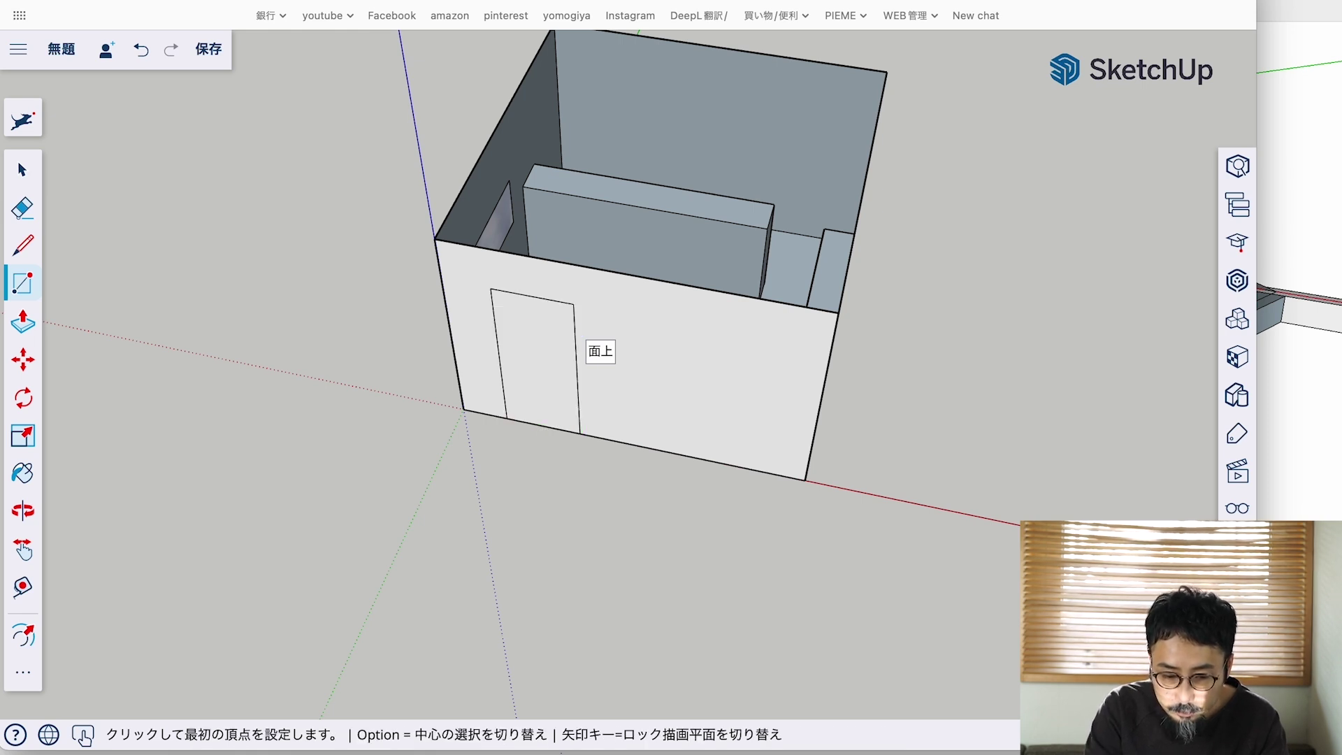
pyautogui.click(21, 170)
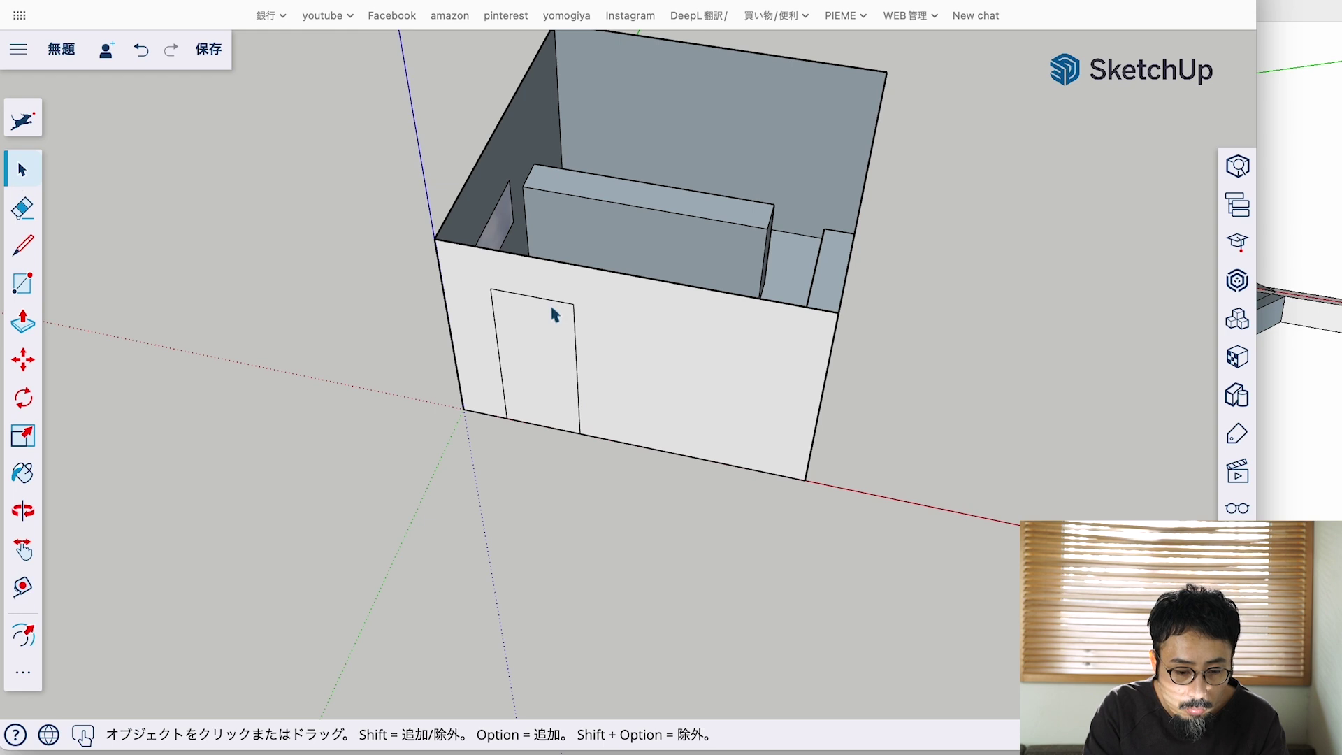
pyautogui.click(554, 336)
pyautogui.press('Delete')
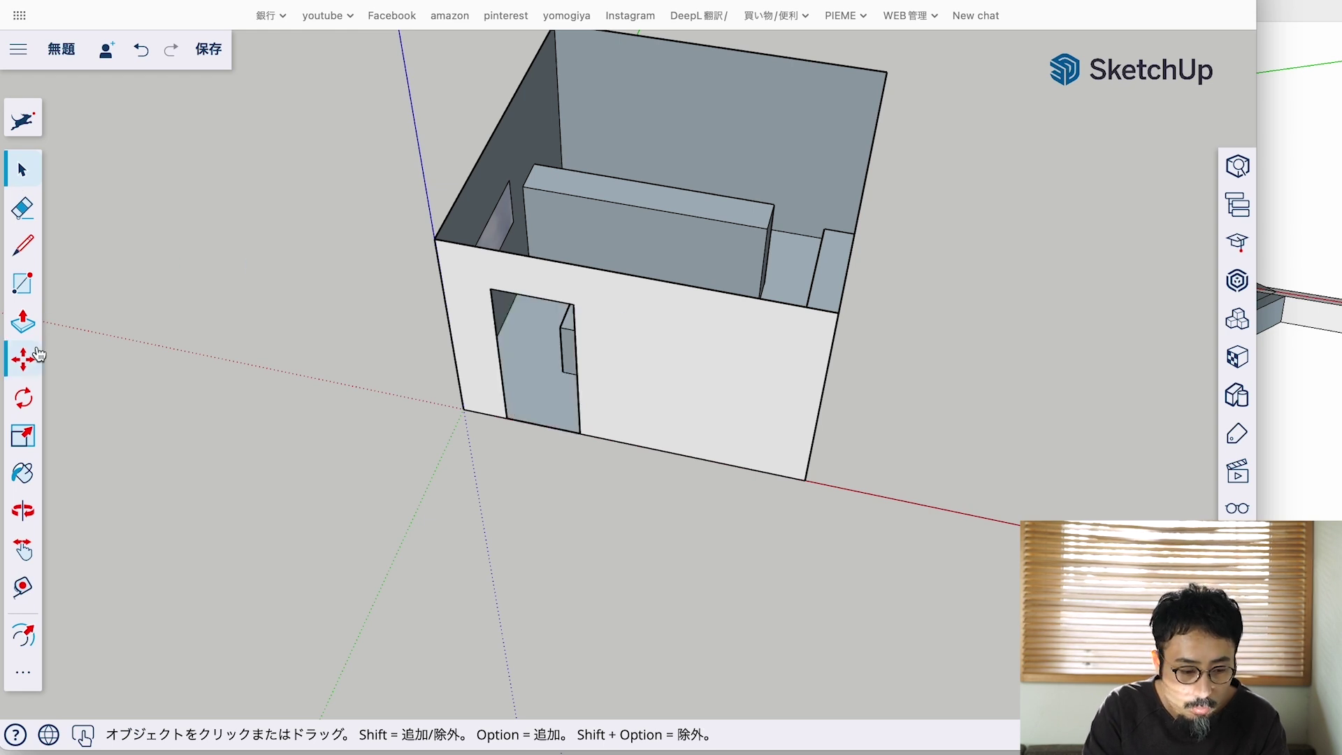
# Step: Cancel the accidental Rotate and orbit to look down into the room
pyautogui.click(23, 398)
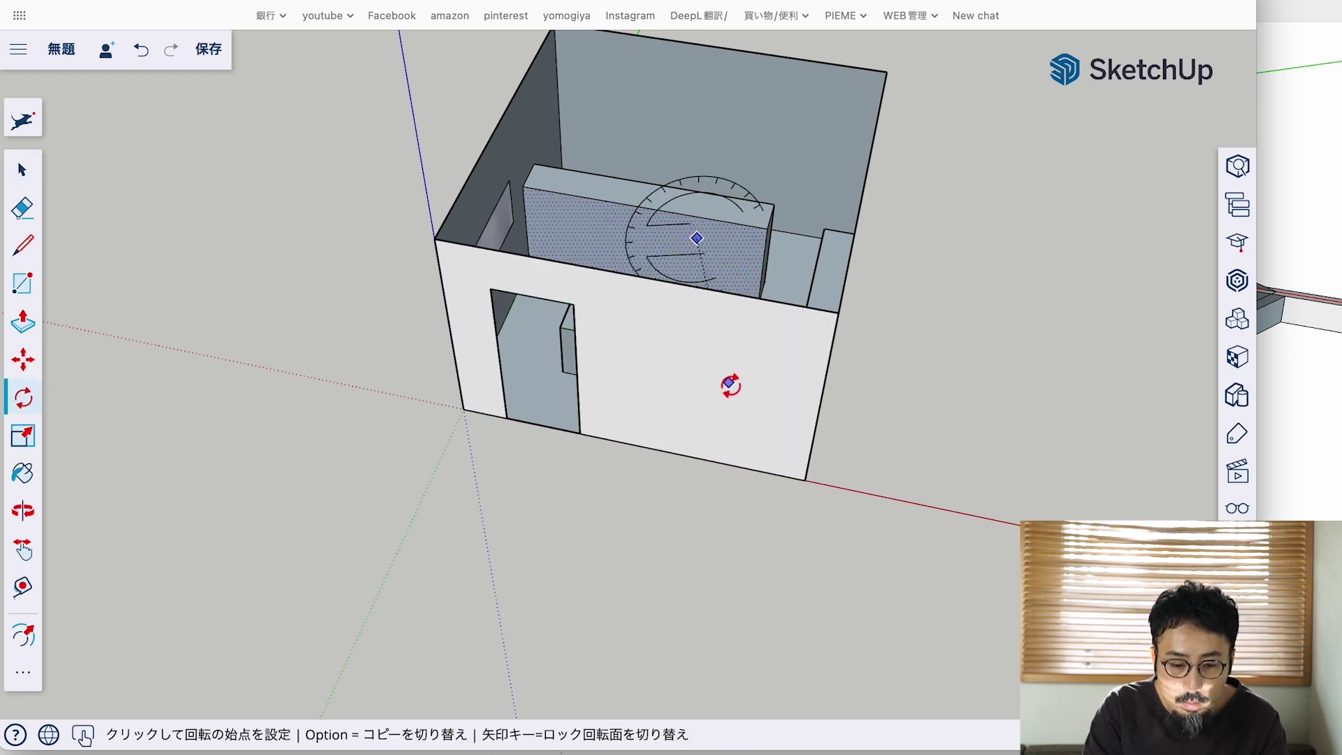
pyautogui.press('Escape')
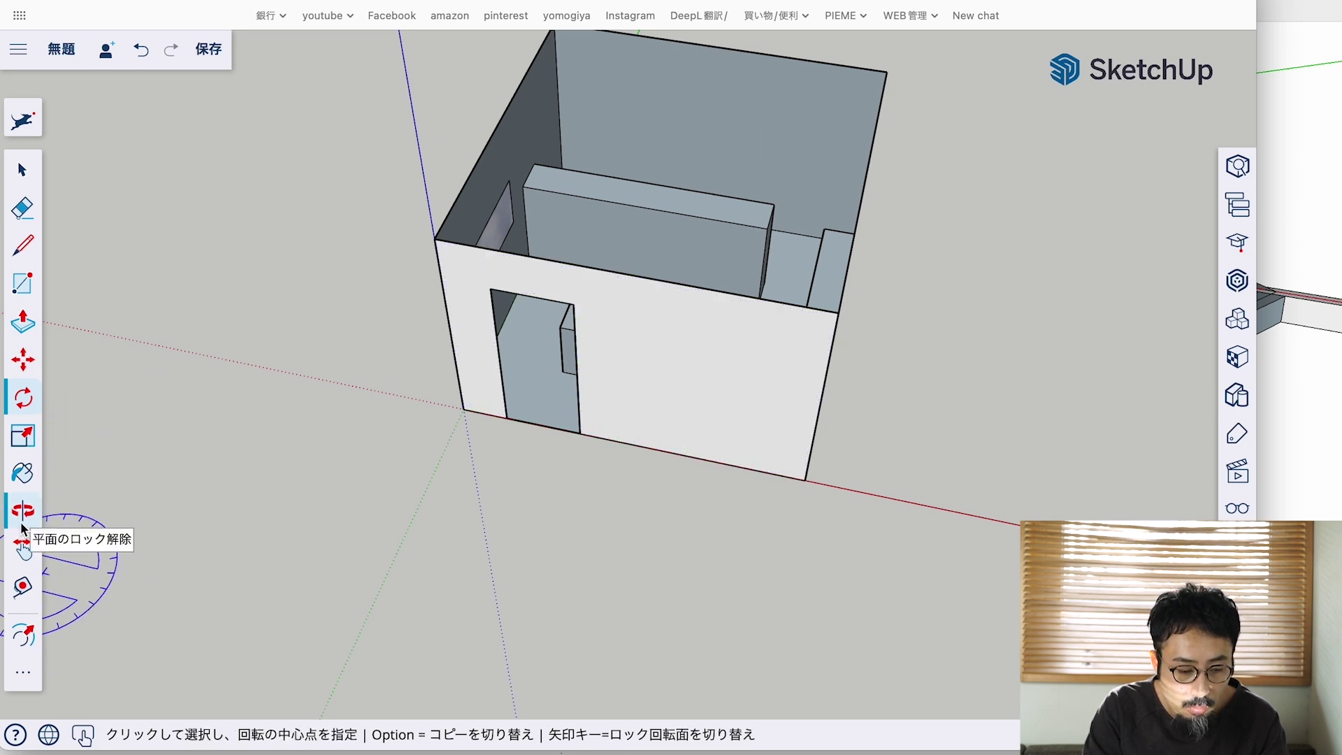
pyautogui.click(23, 514)
pyautogui.moveTo(650, 248)
pyautogui.mouseDown()
pyautogui.moveTo(796, 216)
pyautogui.moveTo(755, 249)
pyautogui.moveTo(450, 380)
pyautogui.moveTo(570, 302)
pyautogui.moveTo(714, 357)
pyautogui.moveTo(890, 366)
pyautogui.moveTo(845, 392)
pyautogui.moveTo(713, 530)
pyautogui.moveTo(960, 546)
pyautogui.moveTo(989, 419)
pyautogui.moveTo(1111, 473)
pyautogui.moveTo(1090, 545)
pyautogui.mouseUp()
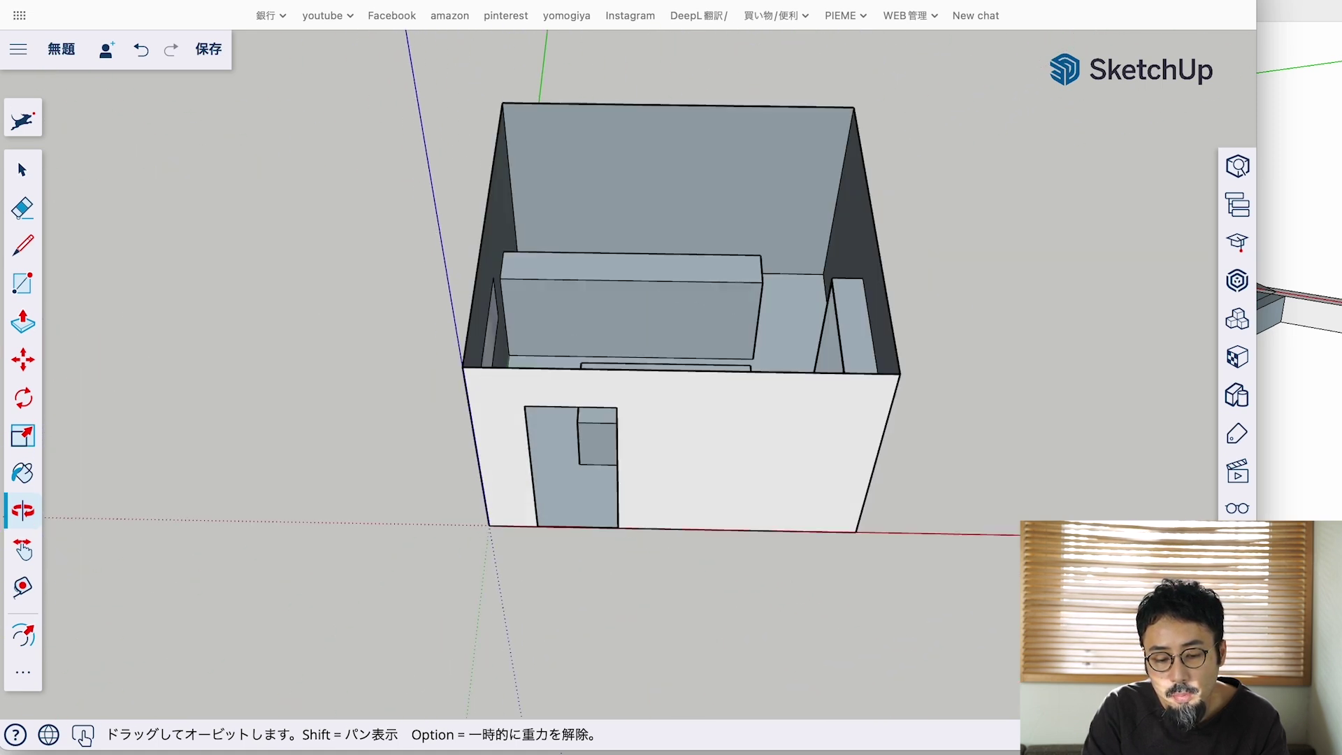
pyautogui.moveTo(921, 506); pyautogui.dragTo(788, 429)
pyautogui.scroll(5, 743, 197)
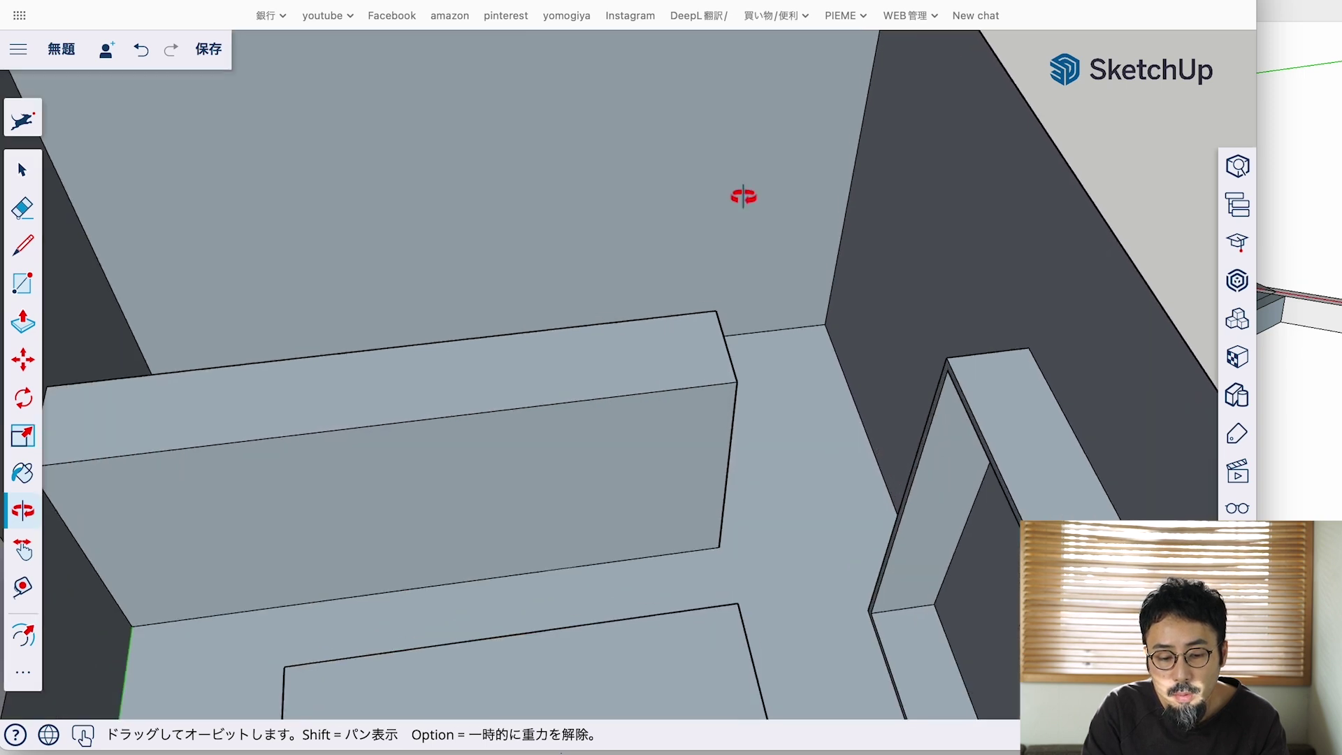
pyautogui.scroll(-5, 891, 360)
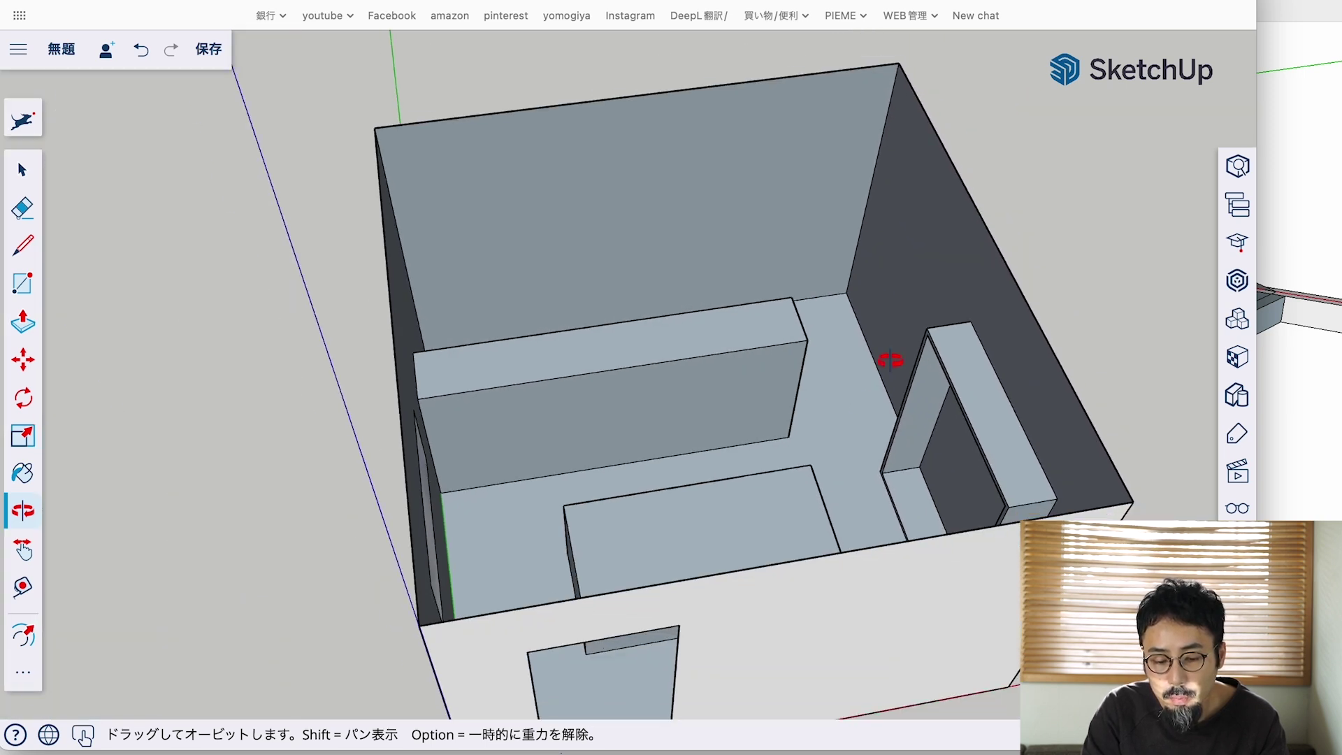
pyautogui.moveTo(1065, 475)
pyautogui.mouseDown()
pyautogui.moveTo(968, 539)
pyautogui.moveTo(478, 408)
pyautogui.mouseUp()
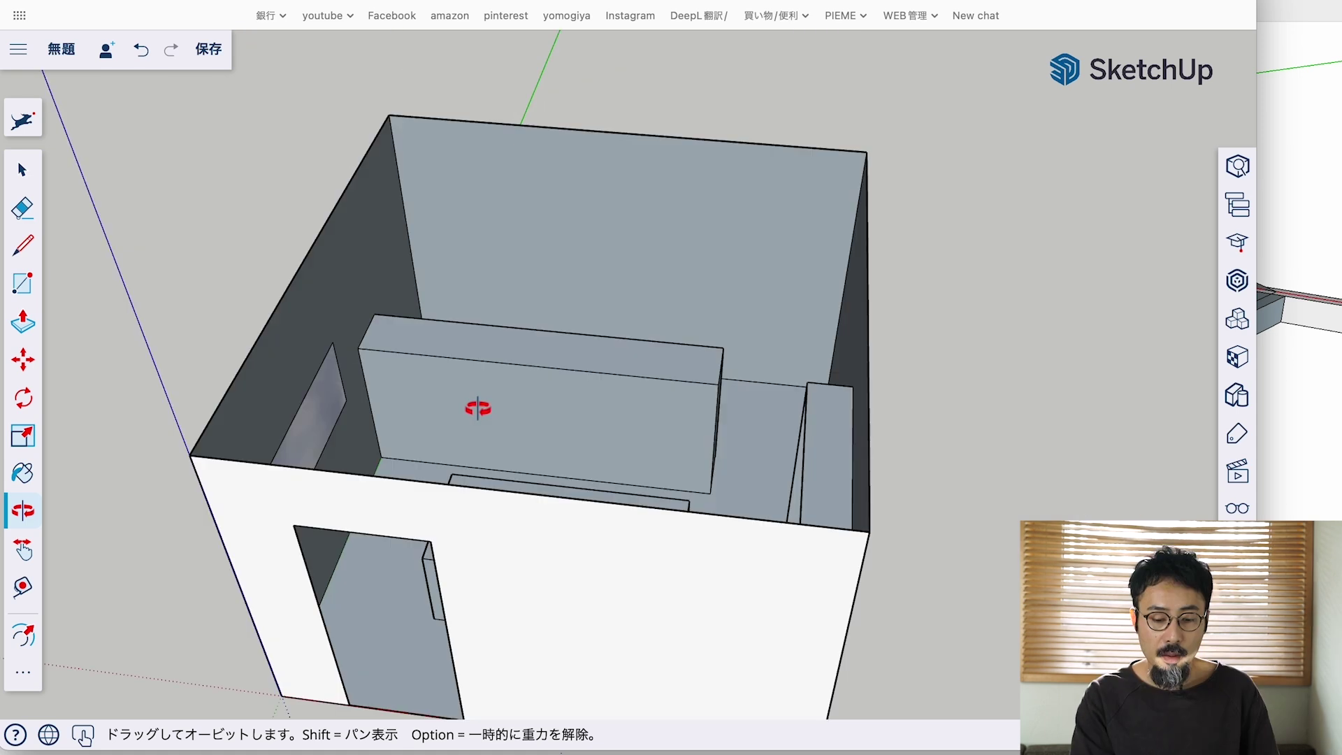
pyautogui.moveTo(545, 353)
pyautogui.mouseDown()
pyautogui.moveTo(254, 459)
pyautogui.moveTo(231, 482)
pyautogui.moveTo(315, 500)
pyautogui.mouseUp()
pyautogui.moveTo(523, 395); pyautogui.dragTo(577, 321)
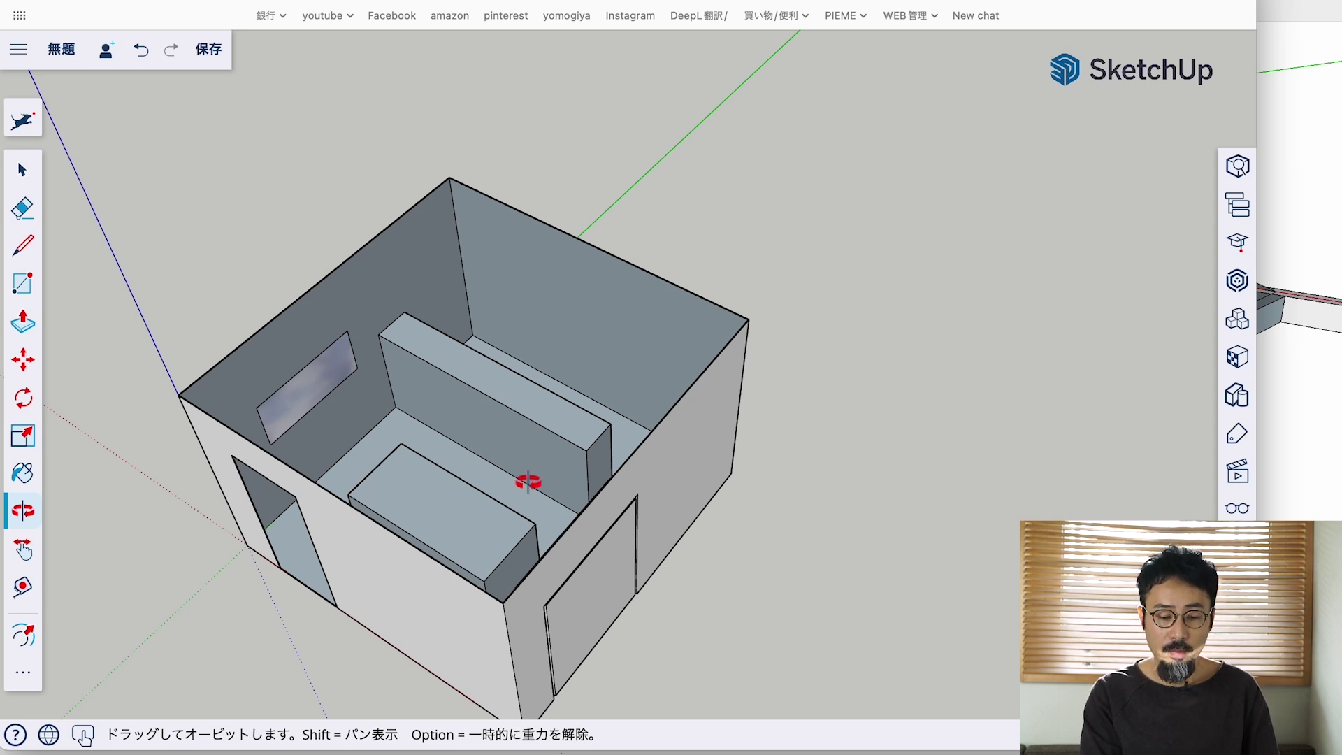
pyautogui.moveTo(528, 482)
pyautogui.mouseDown()
pyautogui.moveTo(765, 465)
pyautogui.moveTo(725, 398)
pyautogui.moveTo(728, 449)
pyautogui.moveTo(780, 563)
pyautogui.moveTo(461, 555)
pyautogui.moveTo(531, 554)
pyautogui.moveTo(478, 539)
pyautogui.mouseUp()
pyautogui.scroll(-3, 780, 564)
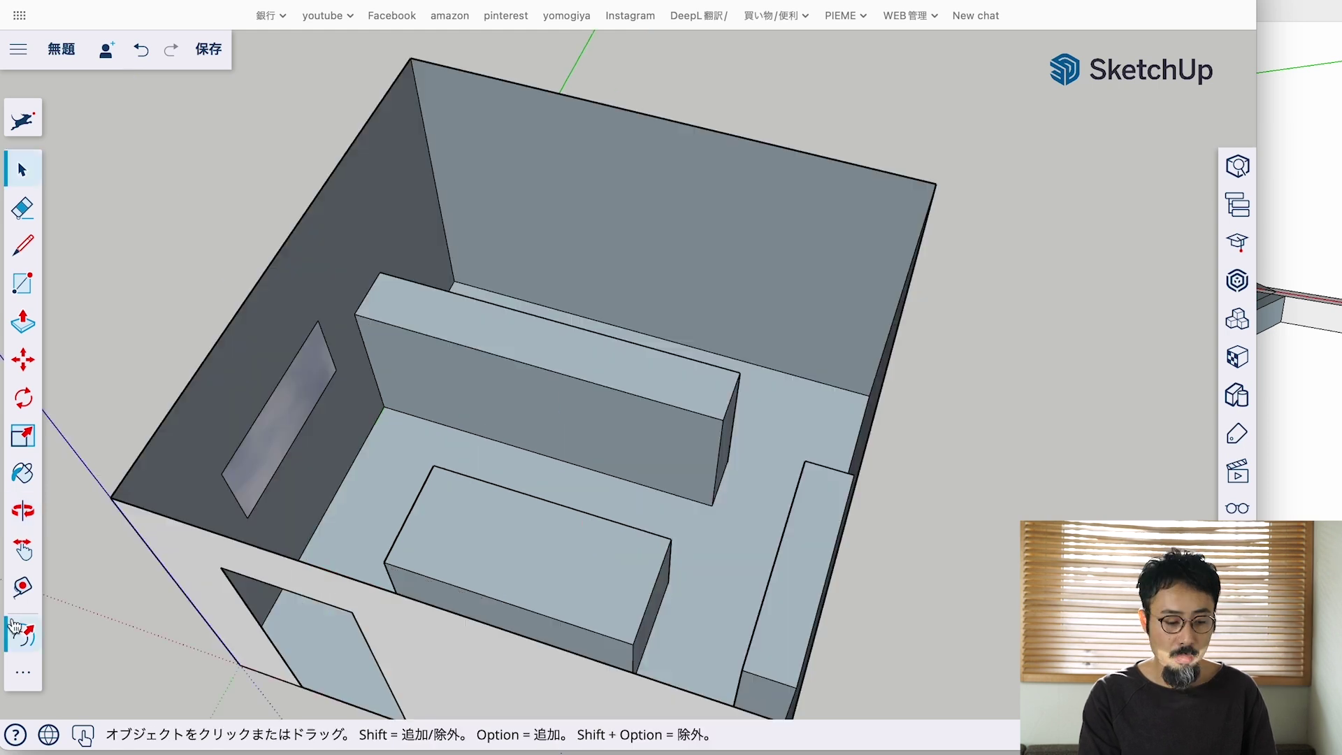
pyautogui.click(23, 511)
pyautogui.moveTo(539, 399)
pyautogui.mouseDown()
pyautogui.moveTo(750, 258)
pyautogui.moveTo(771, 359)
pyautogui.mouseUp()
pyautogui.scroll(-5, 776, 265)
pyautogui.scroll(-3, 790, 270)
pyautogui.moveTo(644, 368)
pyautogui.mouseDown()
pyautogui.moveTo(665, 359)
pyautogui.moveTo(813, 449)
pyautogui.mouseUp()
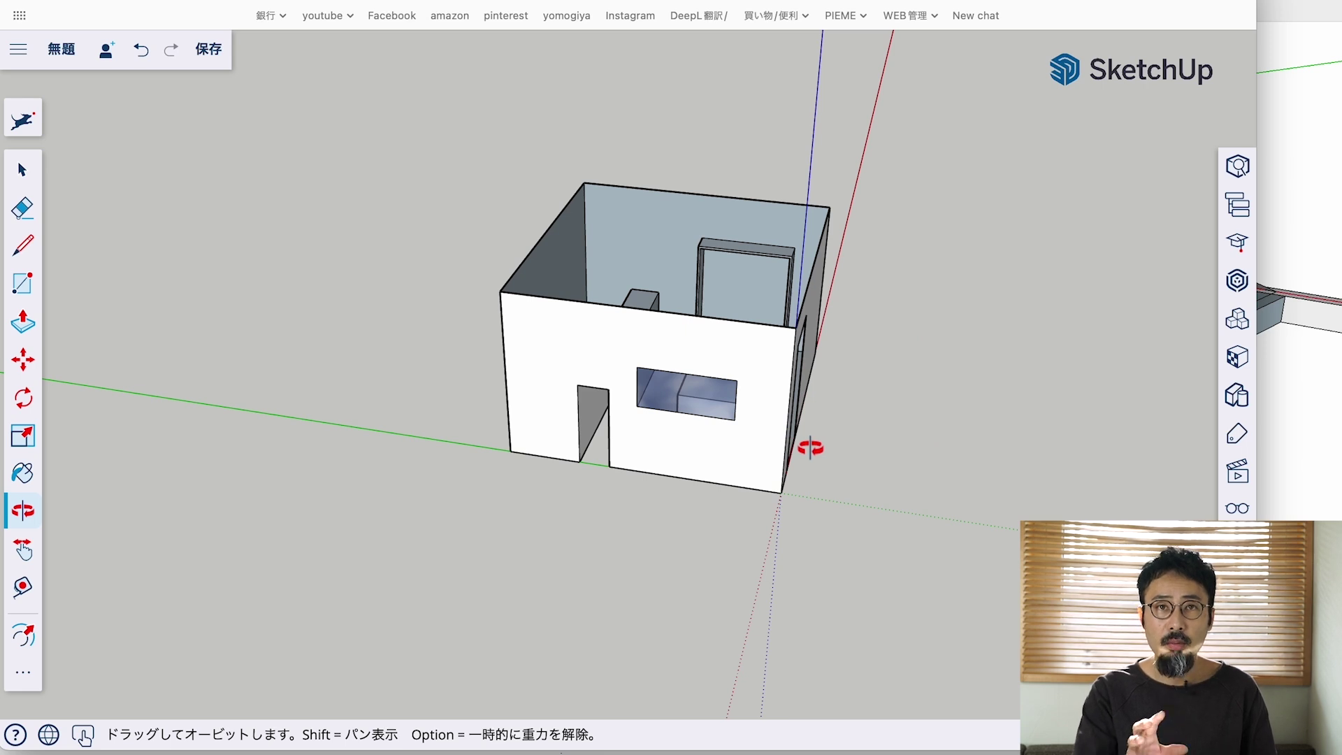
pyautogui.moveTo(865, 412); pyautogui.dragTo(769, 343)
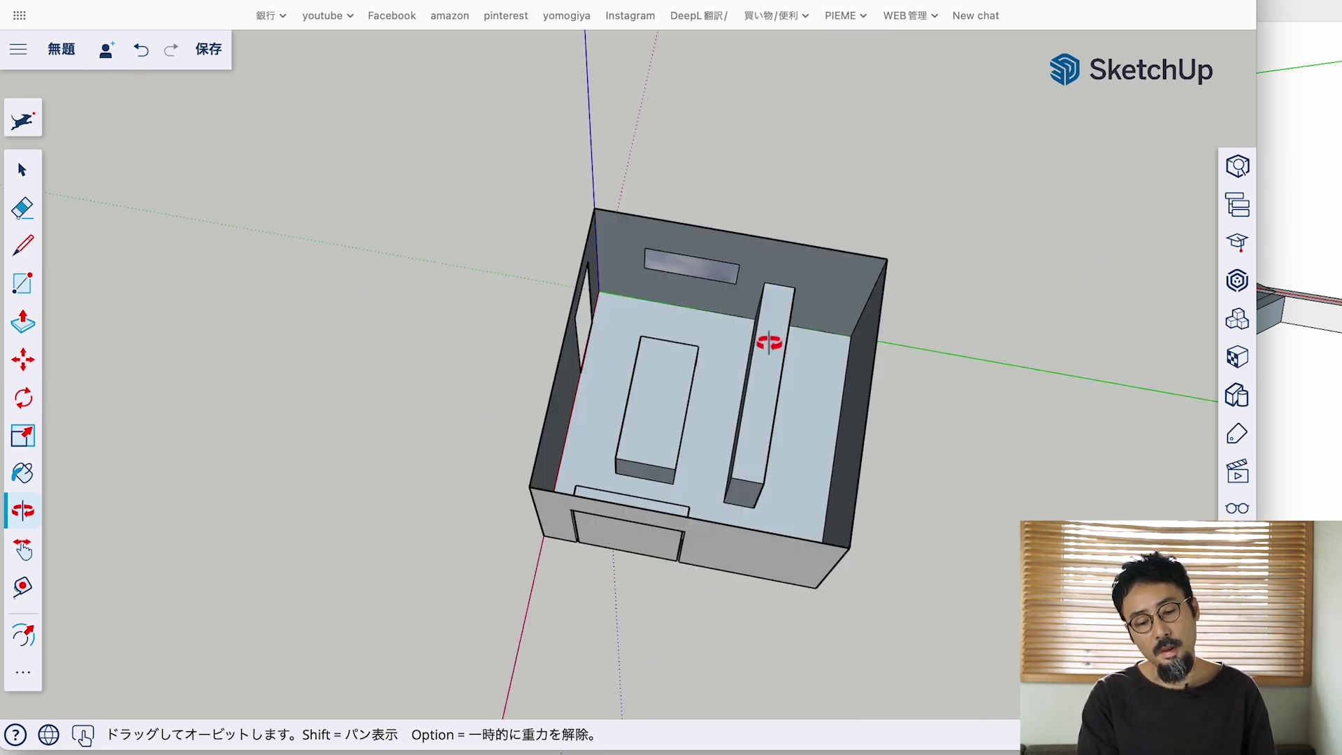
pyautogui.moveTo(644, 411)
pyautogui.mouseDown()
pyautogui.moveTo(850, 280)
pyautogui.moveTo(710, 366)
pyautogui.moveTo(510, 401)
pyautogui.moveTo(545, 363)
pyautogui.moveTo(648, 477)
pyautogui.mouseUp()
pyautogui.scroll(-2, 648, 477)
pyautogui.scroll(2, 629, 368)
pyautogui.scroll(3, 630, 384)
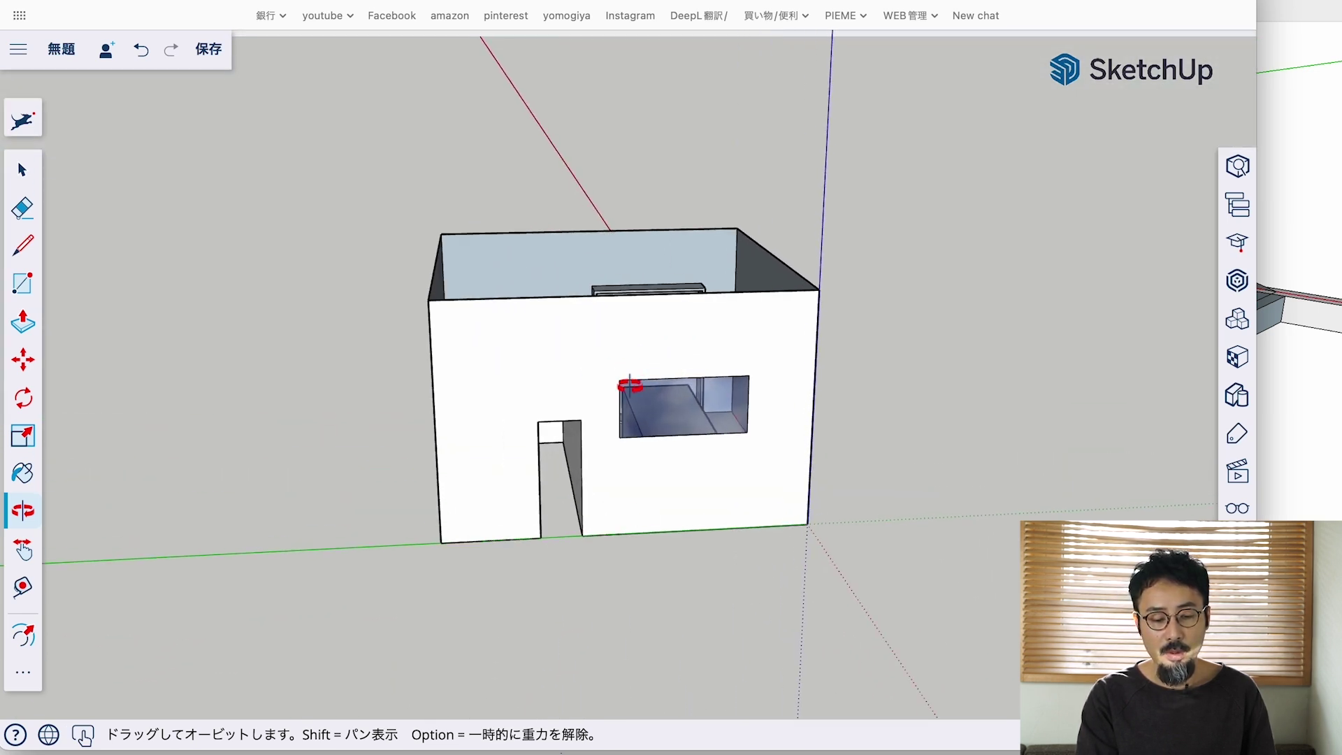
pyautogui.moveTo(626, 387)
pyautogui.mouseDown()
pyautogui.moveTo(569, 464)
pyautogui.moveTo(619, 429)
pyautogui.moveTo(180, 500)
pyautogui.moveTo(467, 497)
pyautogui.moveTo(3, 465)
pyautogui.mouseUp()
pyautogui.click(21, 552)
pyautogui.click(22, 514)
pyautogui.moveTo(210, 350)
pyautogui.mouseDown()
pyautogui.moveTo(339, 228)
pyautogui.moveTo(450, 302)
pyautogui.moveTo(518, 470)
pyautogui.moveTo(718, 469)
pyautogui.moveTo(464, 560)
pyautogui.moveTo(375, 480)
pyautogui.moveTo(210, 57)
pyautogui.mouseUp()
pyautogui.scroll(-3, 378, 479)
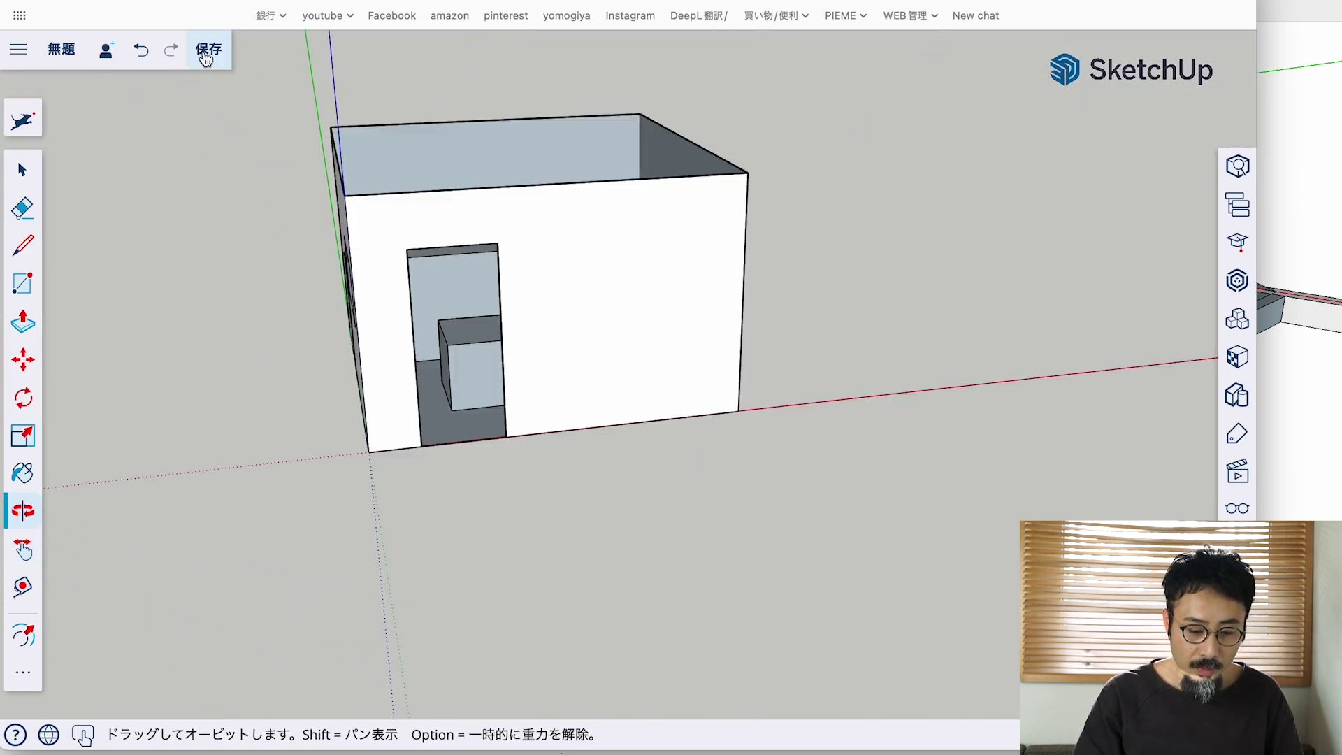
# Step: Save the model as ケーススタディ1 in the SketchUp > テスト folder, purging unused items
pyautogui.click(207, 50)
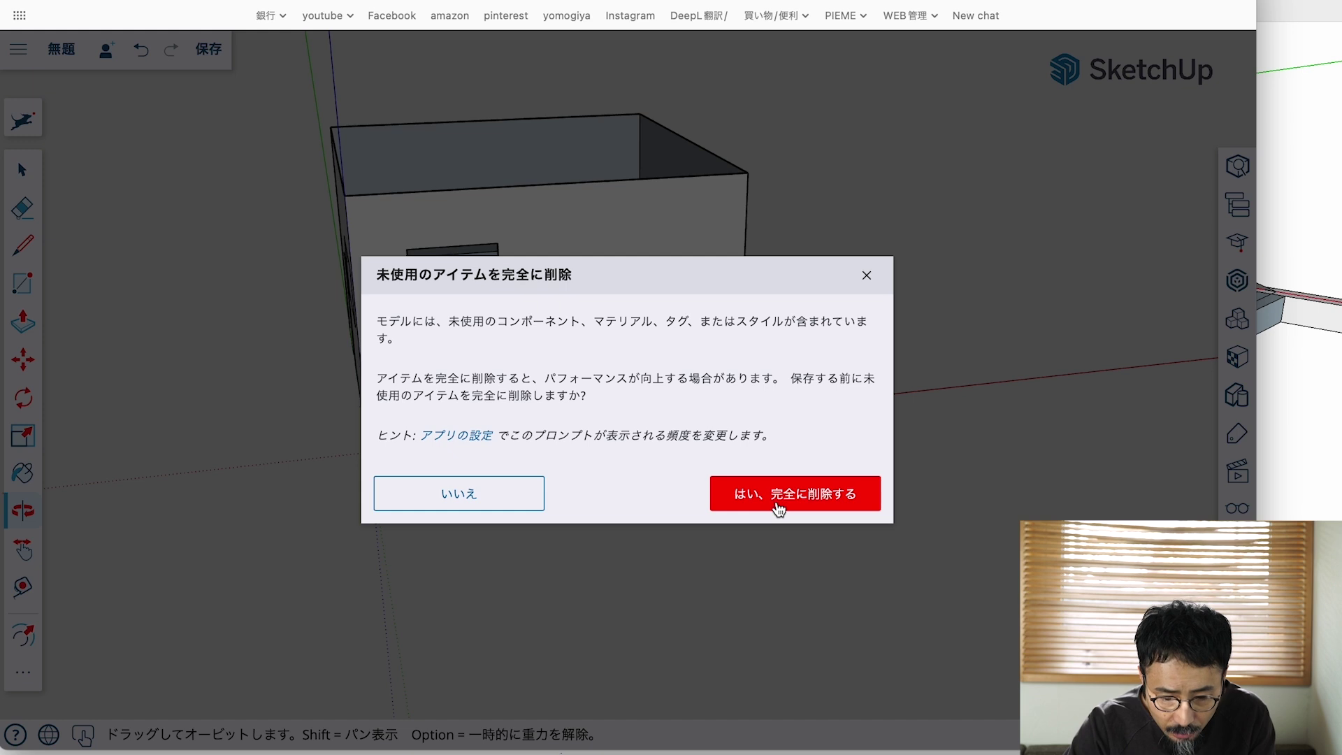
pyautogui.click(778, 509)
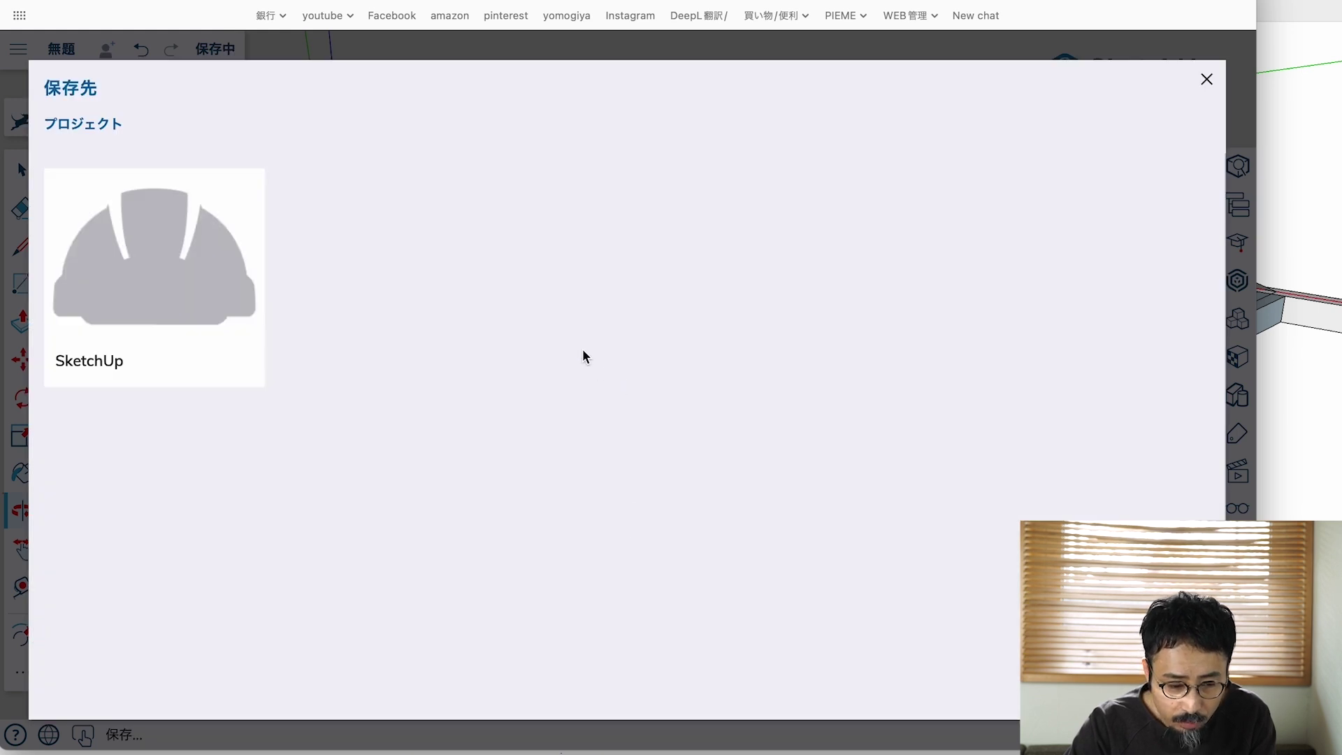
pyautogui.click(192, 303)
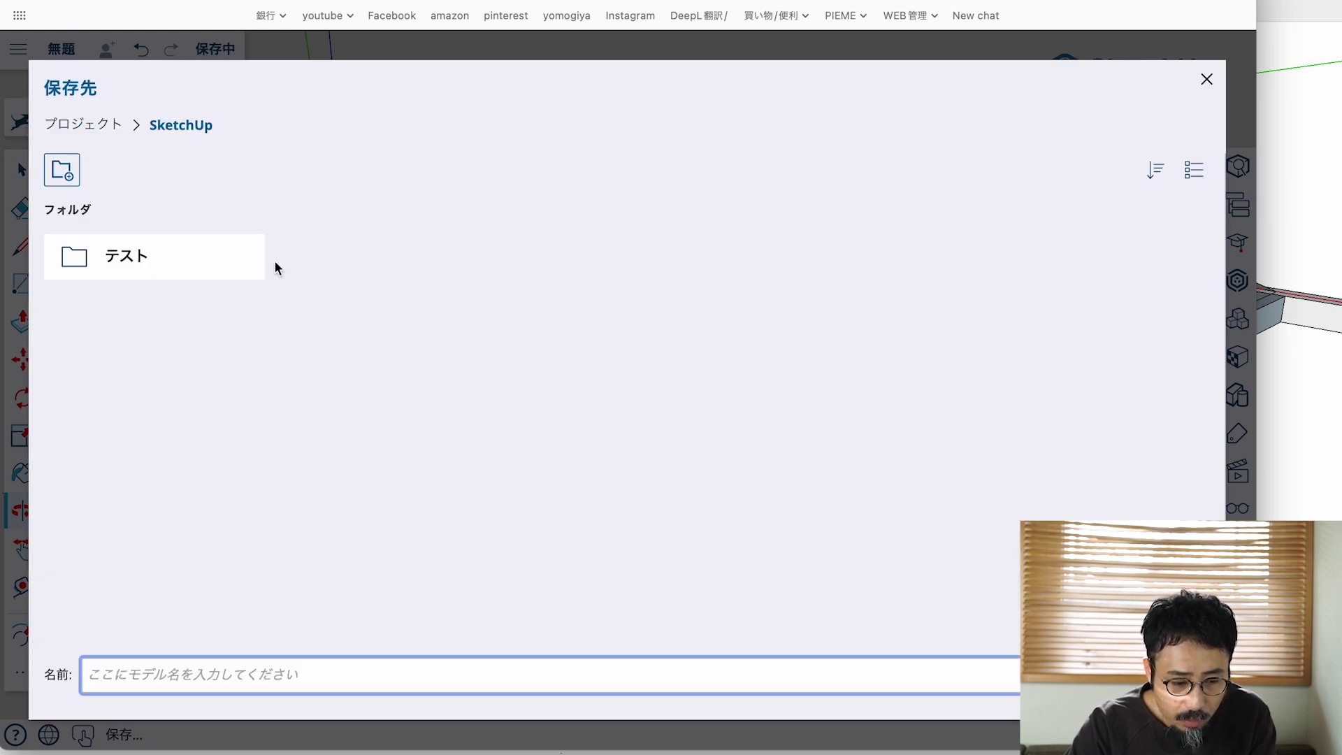
pyautogui.click(150, 256)
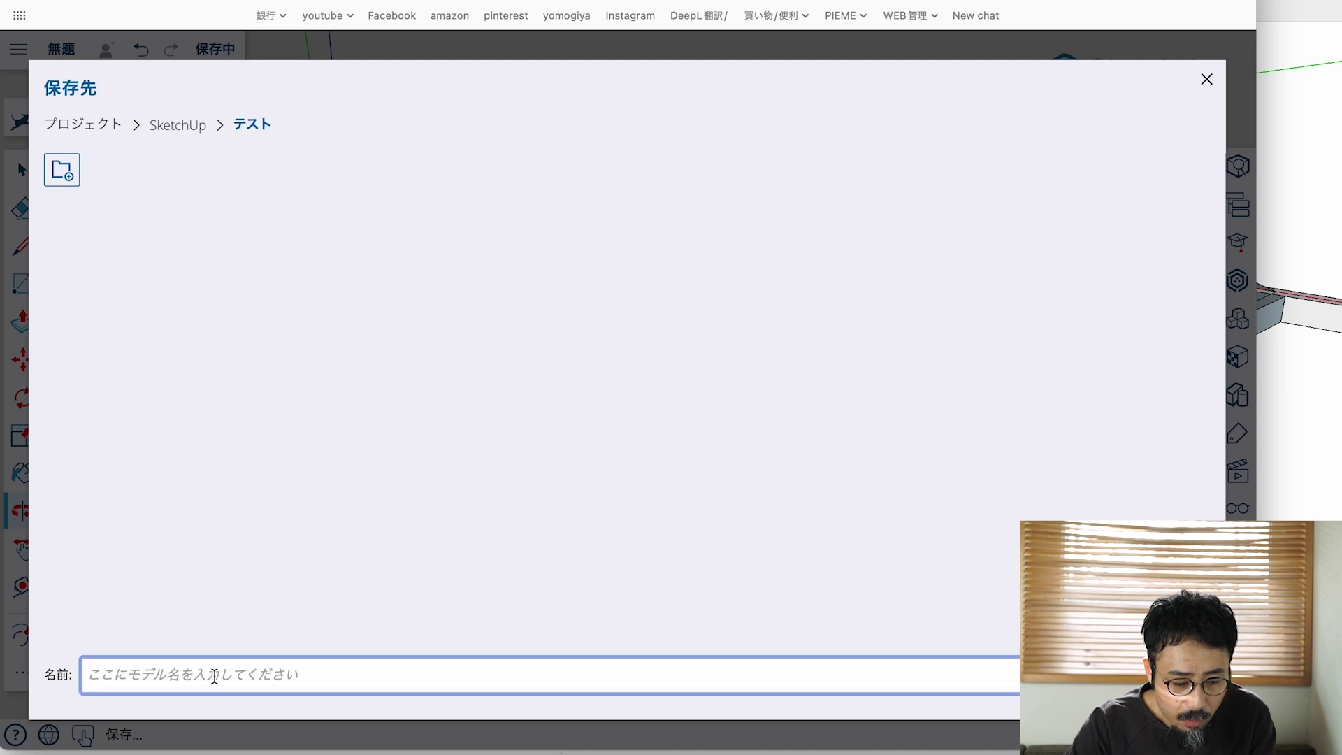
pyautogui.write('けー')
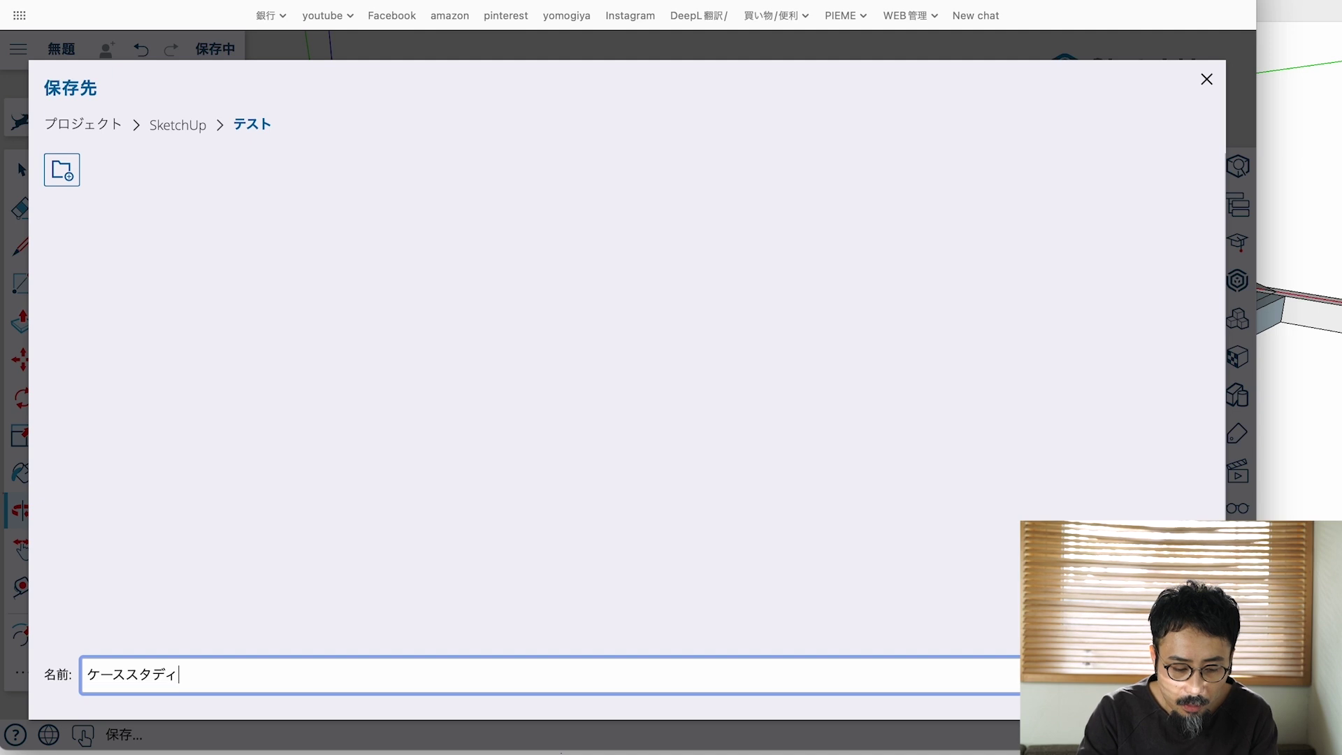
pyautogui.press('Return')
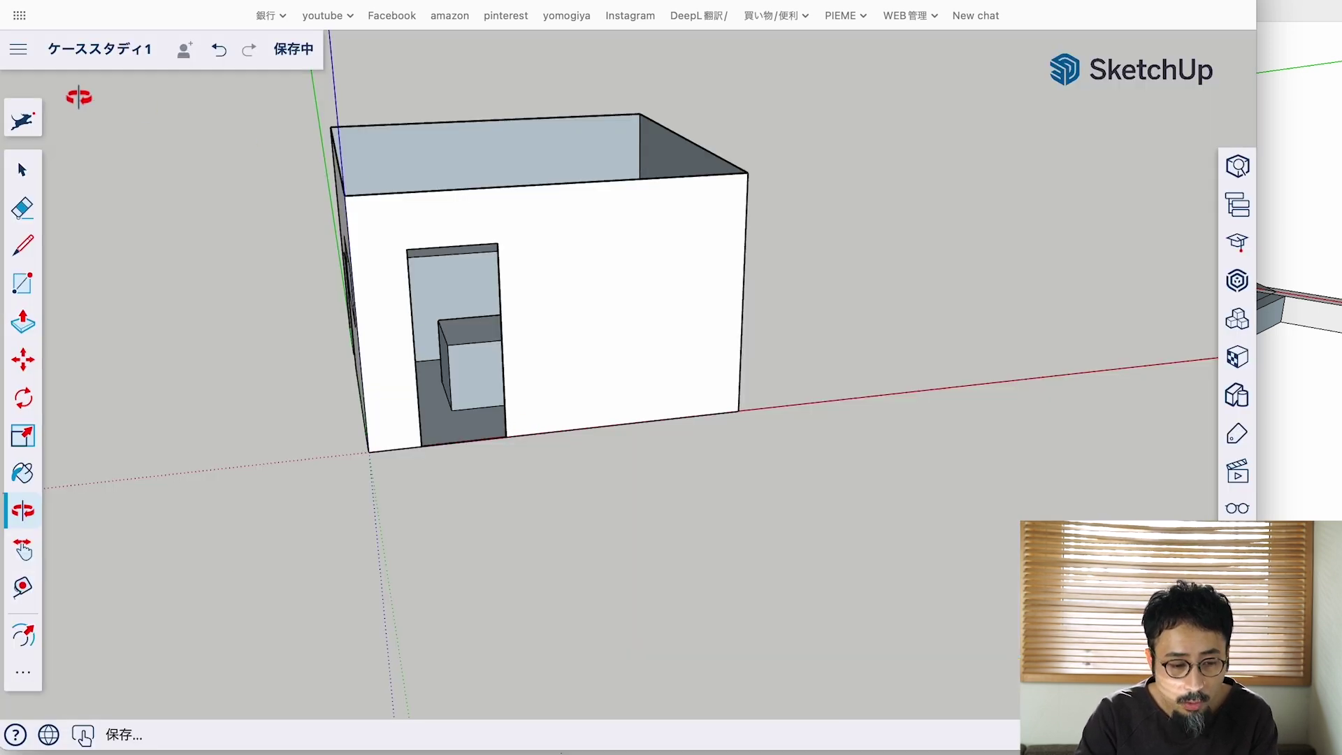
# Step: Leave the saved ケーススタディ1 model and go to the ホーム (Home) screen from the main menu
pyautogui.click(26, 51)
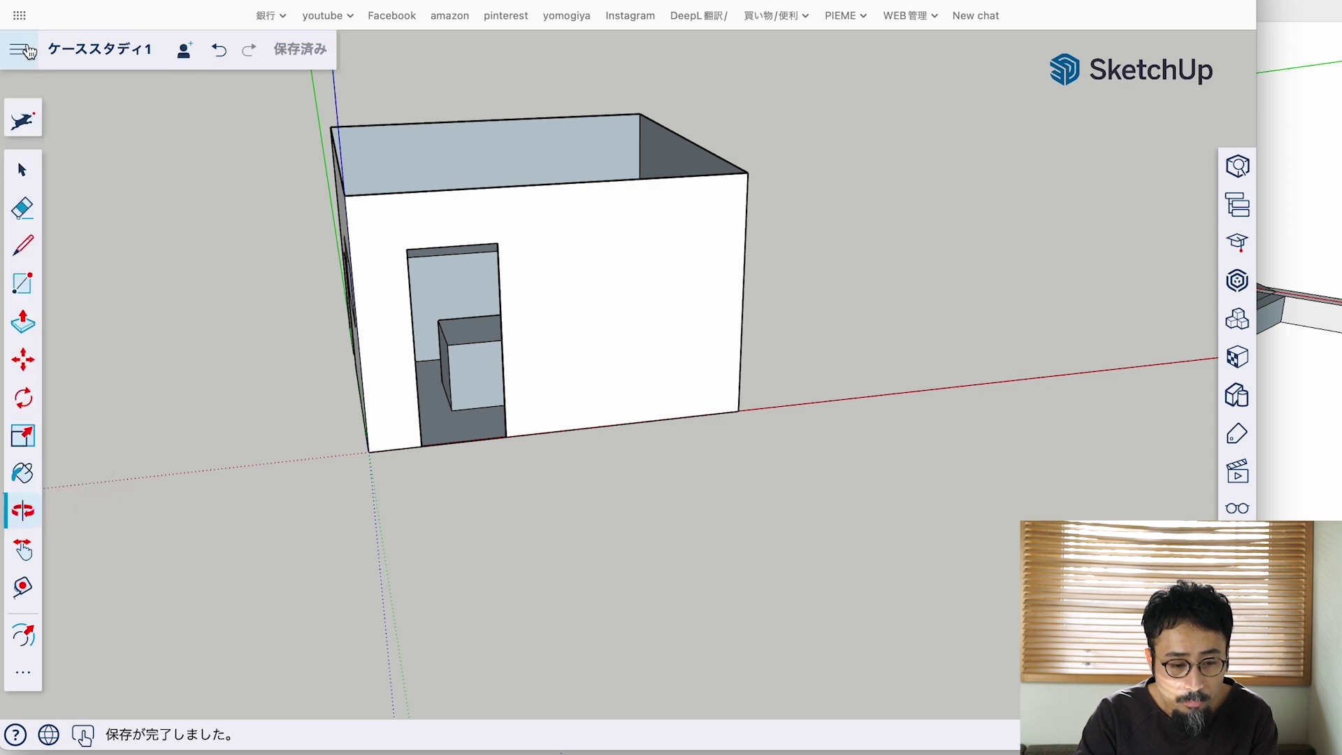
pyautogui.click(26, 51)
pyautogui.click(45, 102)
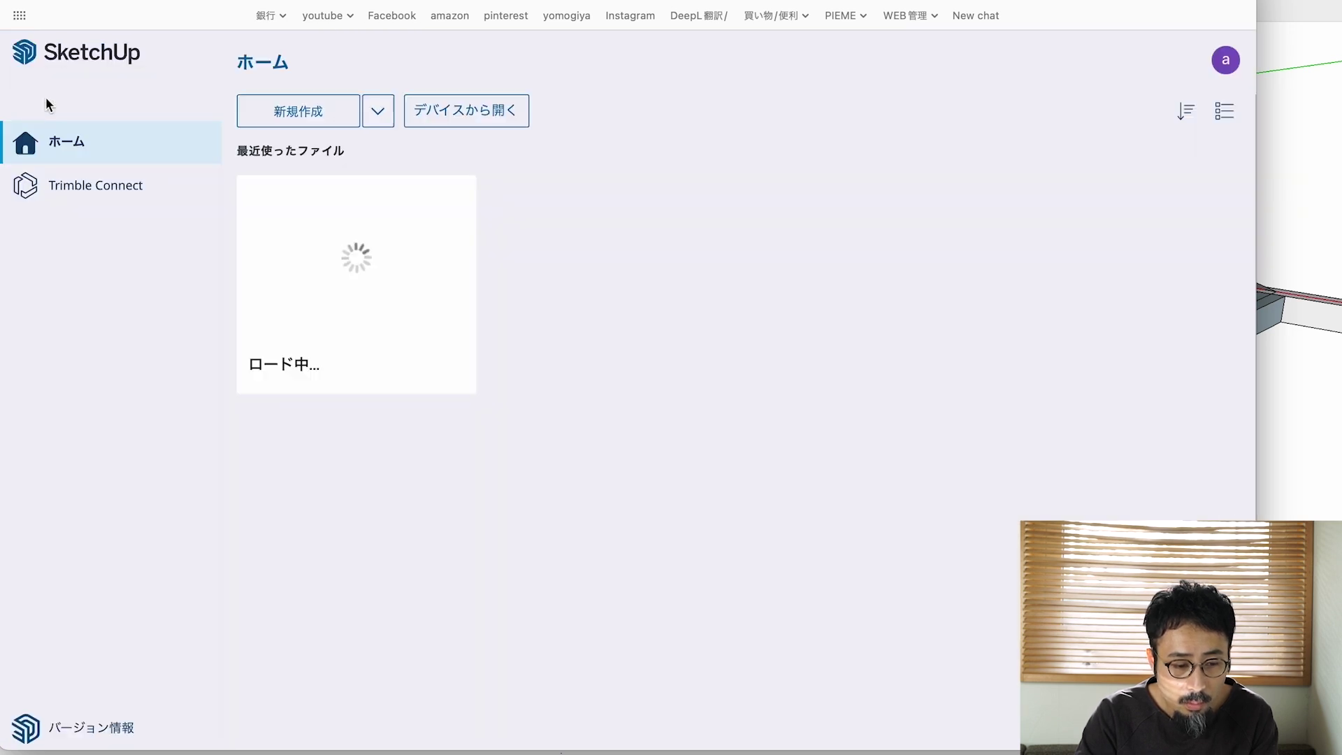